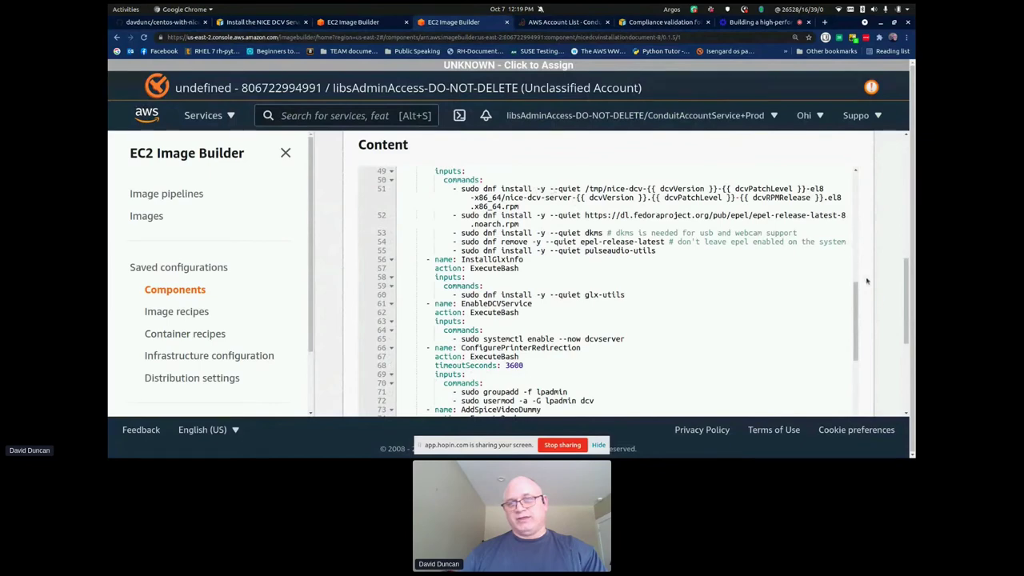
- Compare the component's Download and ImportRPMkey build steps with the NICE DCV server installation guide
{"action": "left_click_drag", "start_coordinate": [856, 314], "coordinate": [846, 247]}
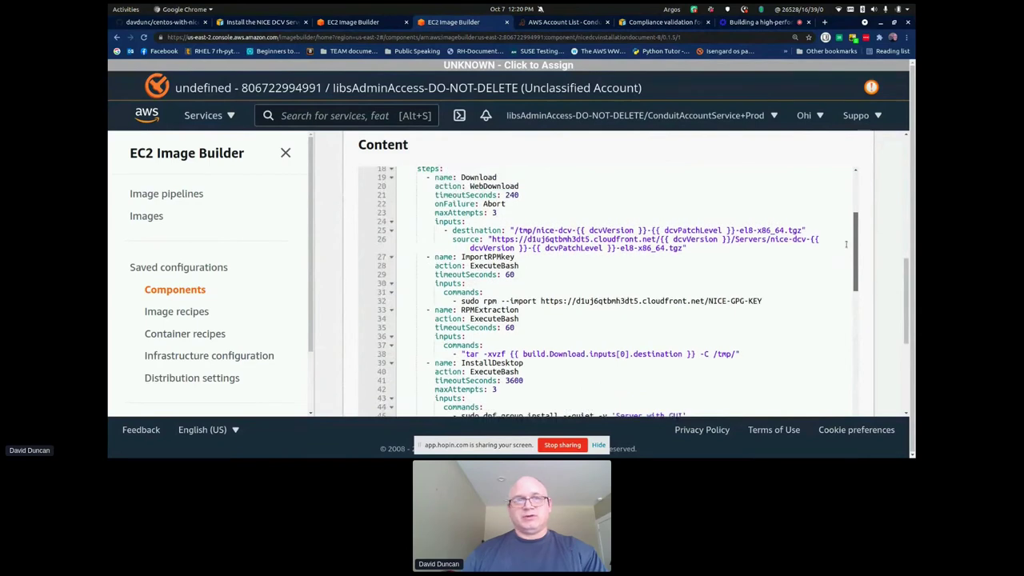
{"action": "left_click", "coordinate": [265, 22]}
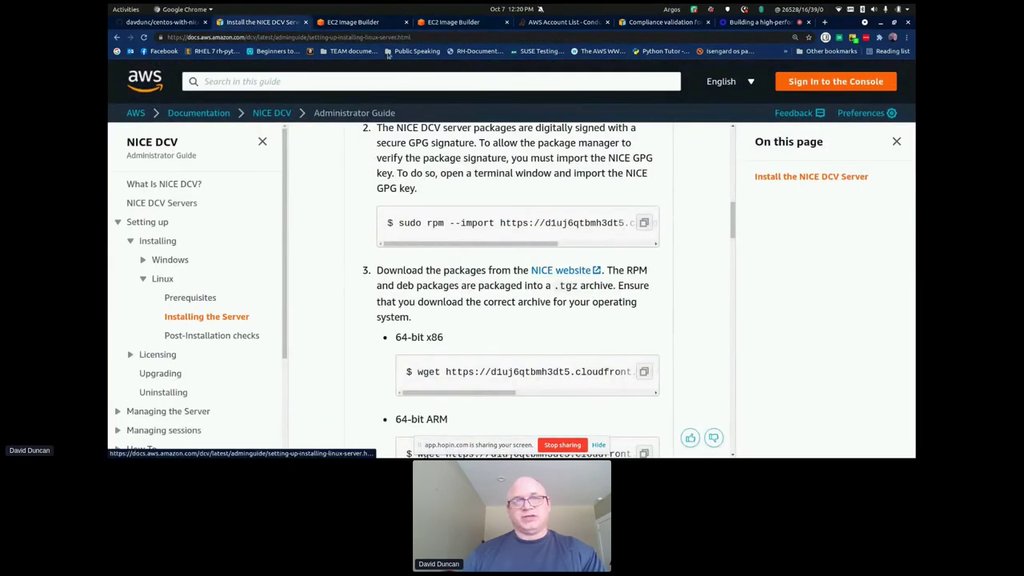
{"action": "left_click", "coordinate": [436, 24]}
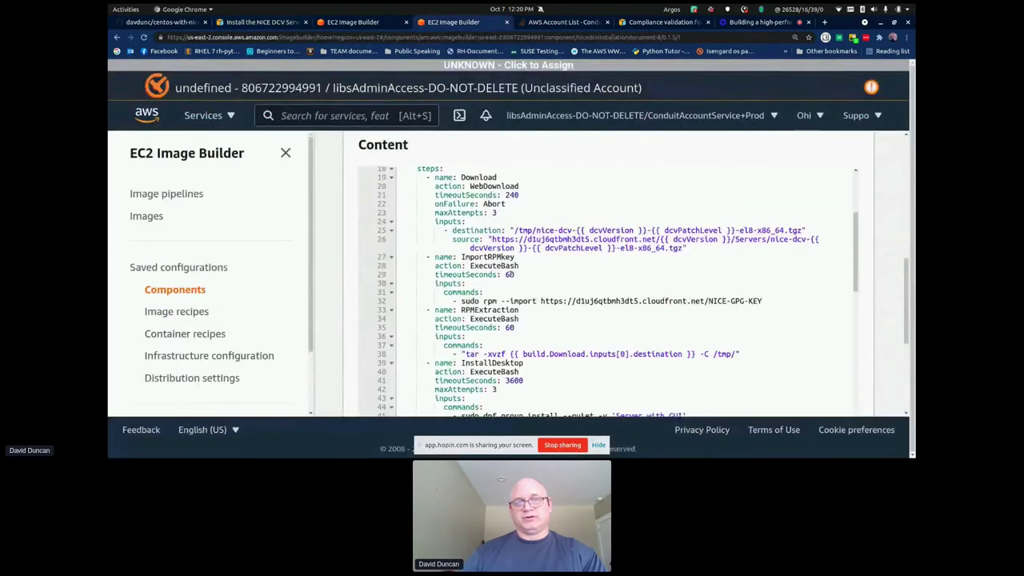
- Examine the version, patch level and RPM release constants of the NICE DCV component document and its remaining build steps
{"action": "scroll", "coordinate": [676, 298], "scroll_direction": "up", "scroll_amount": 5}
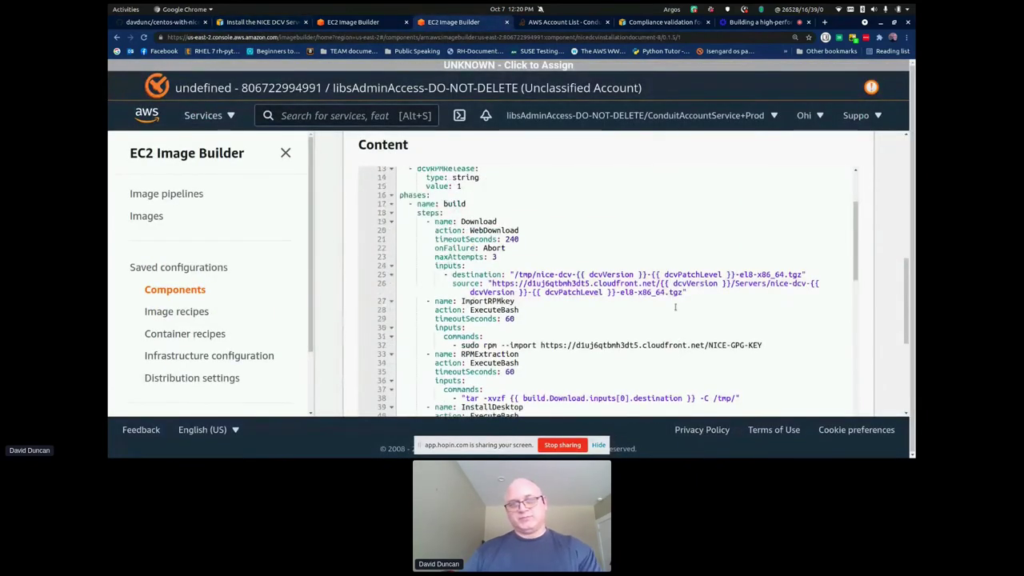
{"action": "scroll", "coordinate": [667, 294], "scroll_direction": "up", "scroll_amount": 1}
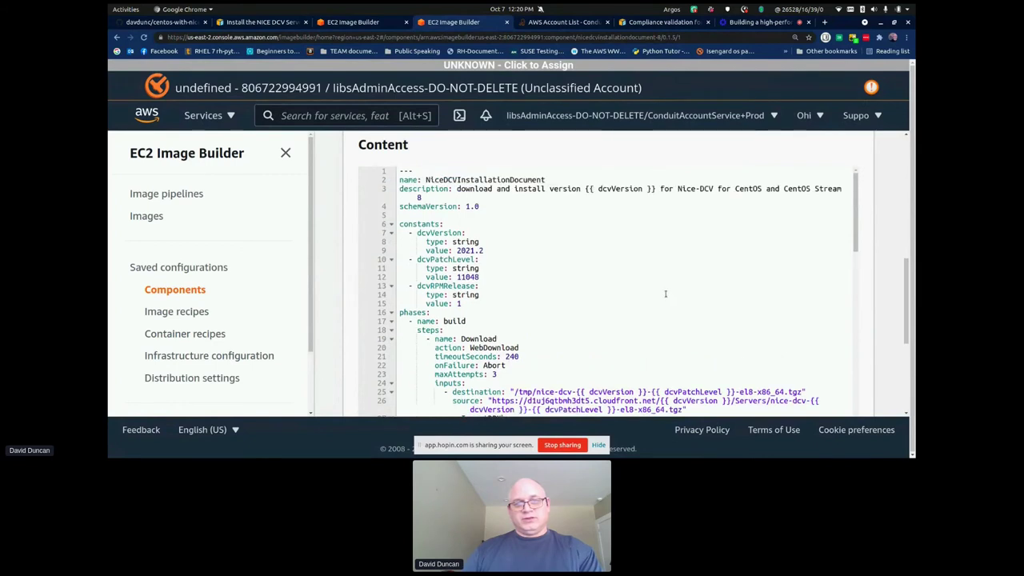
{"action": "scroll", "coordinate": [665, 293], "scroll_direction": "up", "scroll_amount": 1}
{"action": "scroll", "coordinate": [654, 269], "scroll_direction": "down", "scroll_amount": 1}
{"action": "scroll", "coordinate": [643, 258], "scroll_direction": "up", "scroll_amount": 1}
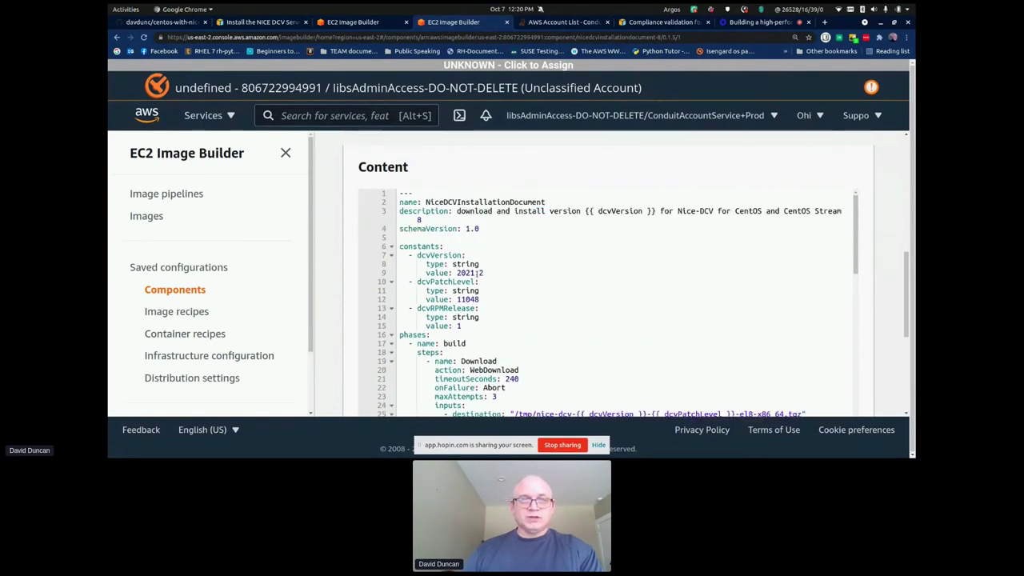
{"action": "left_click_drag", "start_coordinate": [399, 247], "coordinate": [495, 325]}
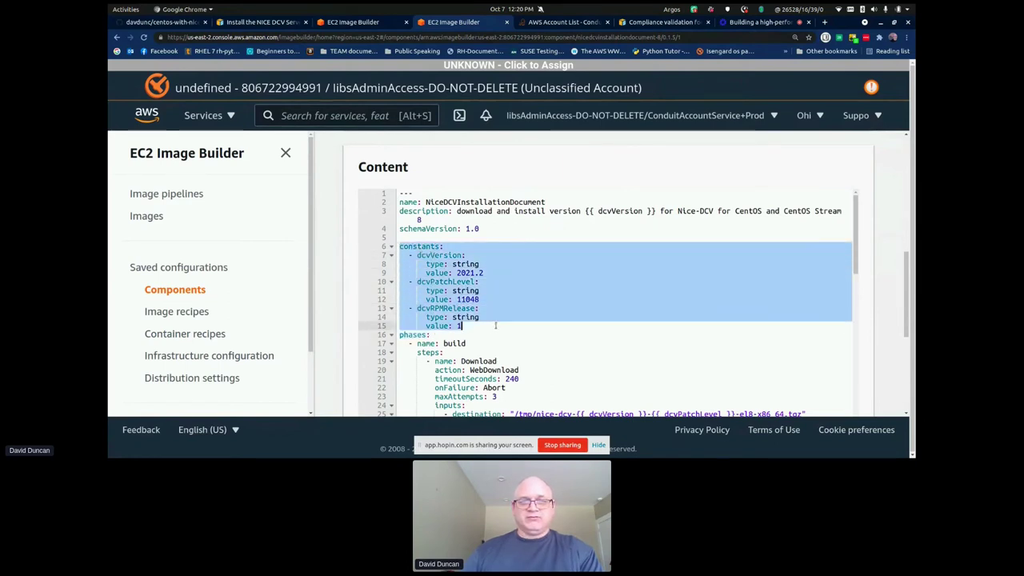
{"action": "left_click", "coordinate": [513, 307]}
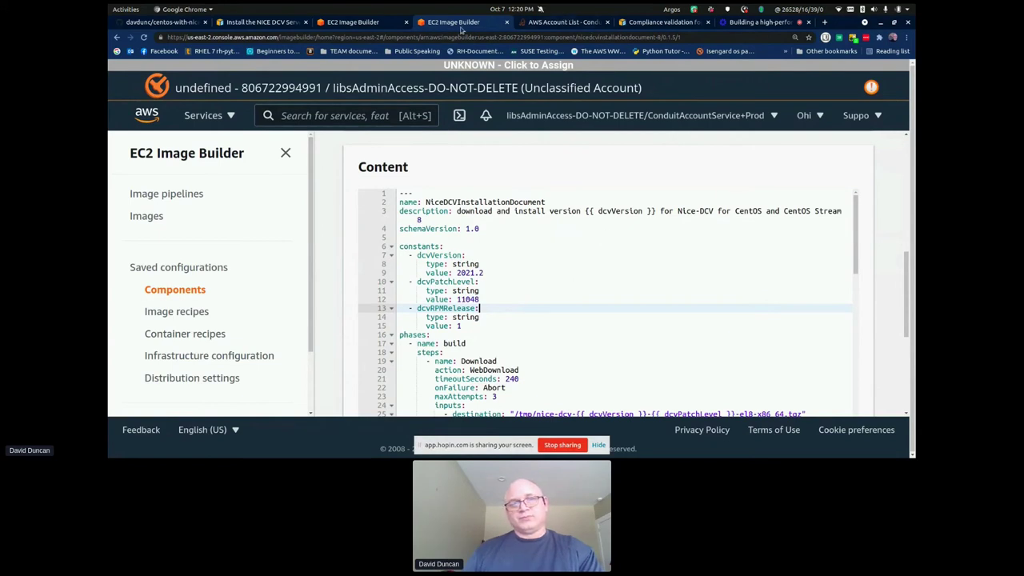
{"action": "scroll", "coordinate": [543, 230], "scroll_direction": "down", "scroll_amount": 10}
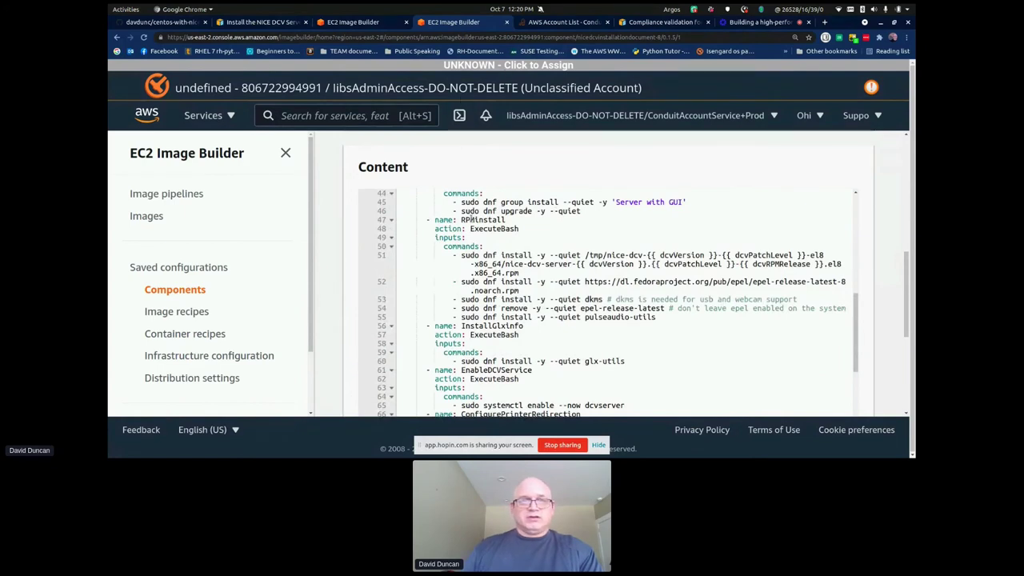
{"action": "scroll", "coordinate": [470, 216], "scroll_direction": "down", "scroll_amount": 3}
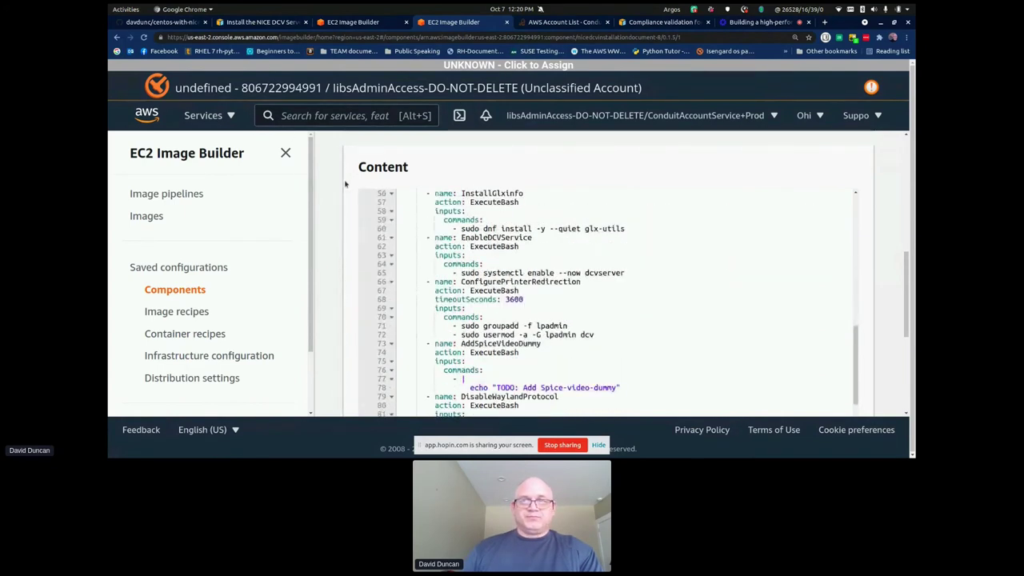
- Show the image recipes and point out the CentOS-8-with-Nice-DCV recipe in the list
{"action": "left_click", "coordinate": [171, 311]}
{"action": "scroll", "coordinate": [452, 321], "scroll_direction": "down", "scroll_amount": 1}
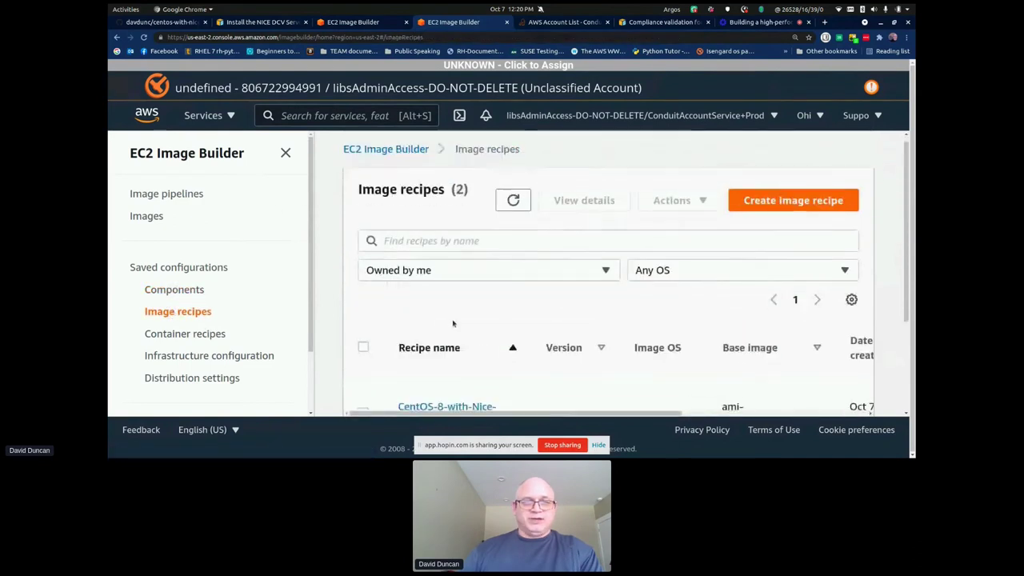
{"action": "left_click_drag", "start_coordinate": [417, 362], "coordinate": [409, 358]}
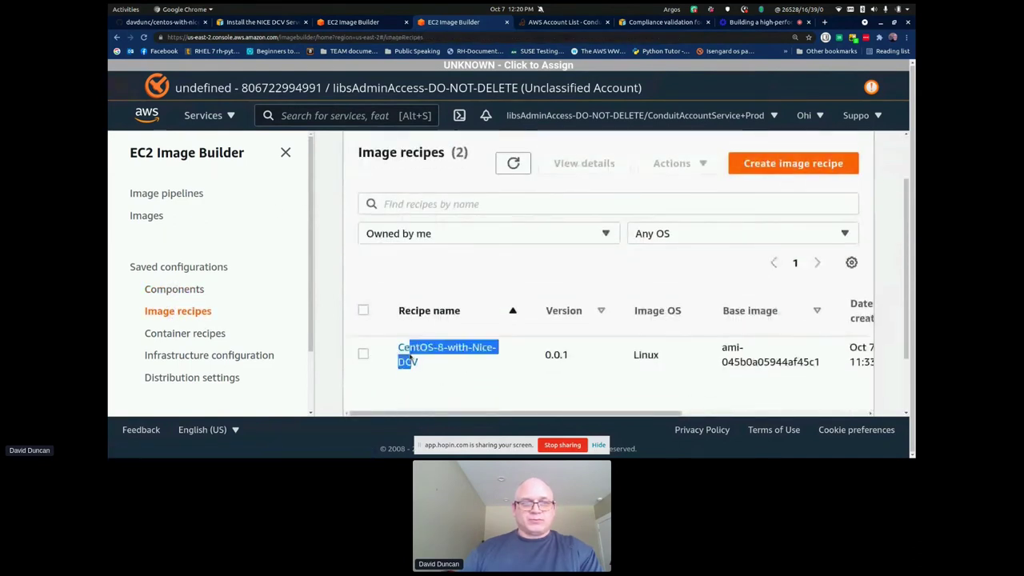
- Open the details of the CentOS-8-Stream-Pipeline infrastructure configuration
{"action": "left_click", "coordinate": [198, 360]}
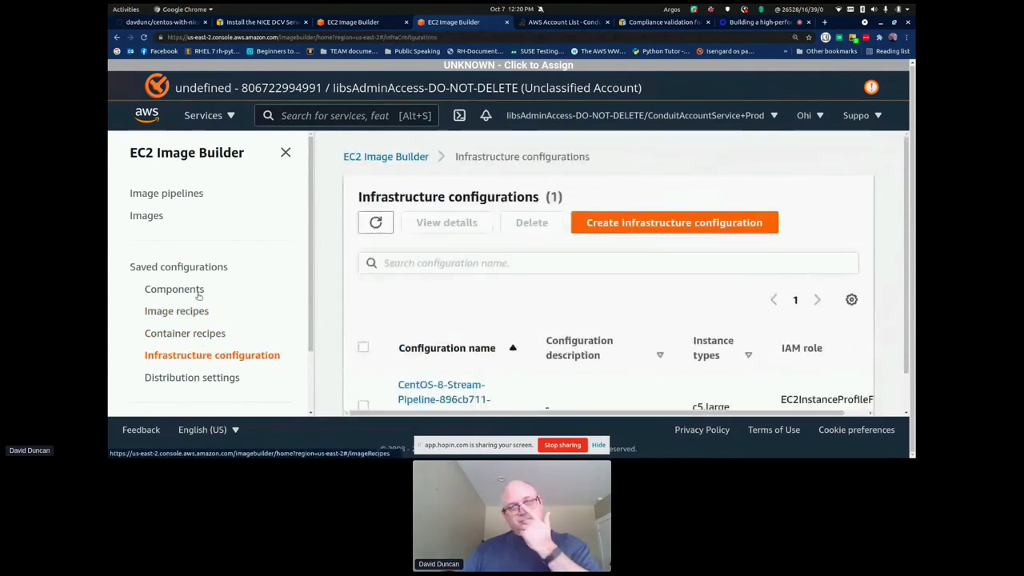
{"action": "scroll", "coordinate": [479, 325], "scroll_direction": "down", "scroll_amount": 1}
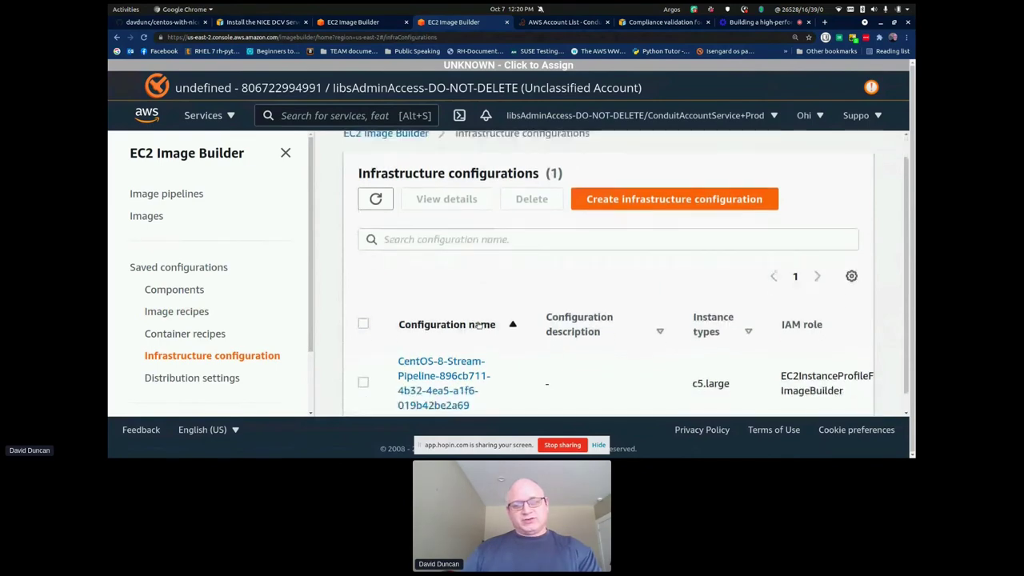
{"action": "scroll", "coordinate": [478, 324], "scroll_direction": "down", "scroll_amount": 1}
{"action": "left_click", "coordinate": [476, 360]}
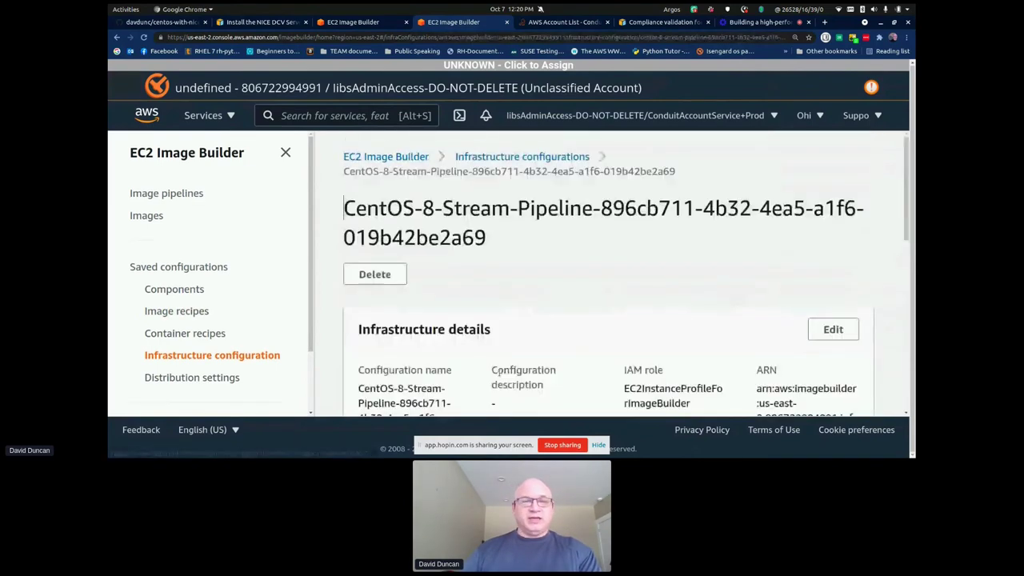
- Examine the infrastructure configuration's instance type, IAM role, key pair, failure handling and tags
{"action": "scroll", "coordinate": [564, 342], "scroll_direction": "down", "scroll_amount": 3}
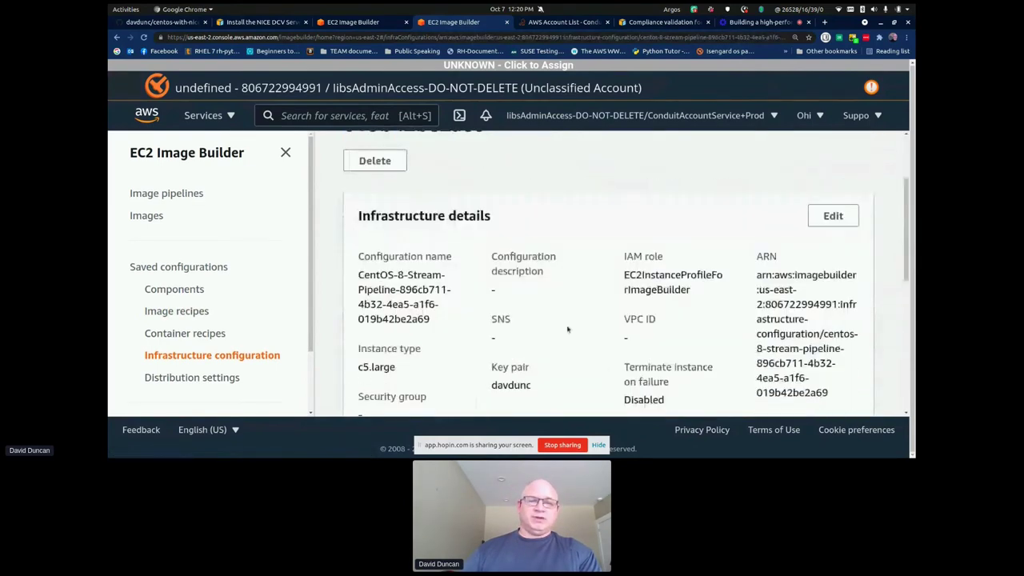
{"action": "scroll", "coordinate": [567, 328], "scroll_direction": "down", "scroll_amount": 2}
{"action": "scroll", "coordinate": [372, 240], "scroll_direction": "down", "scroll_amount": 1}
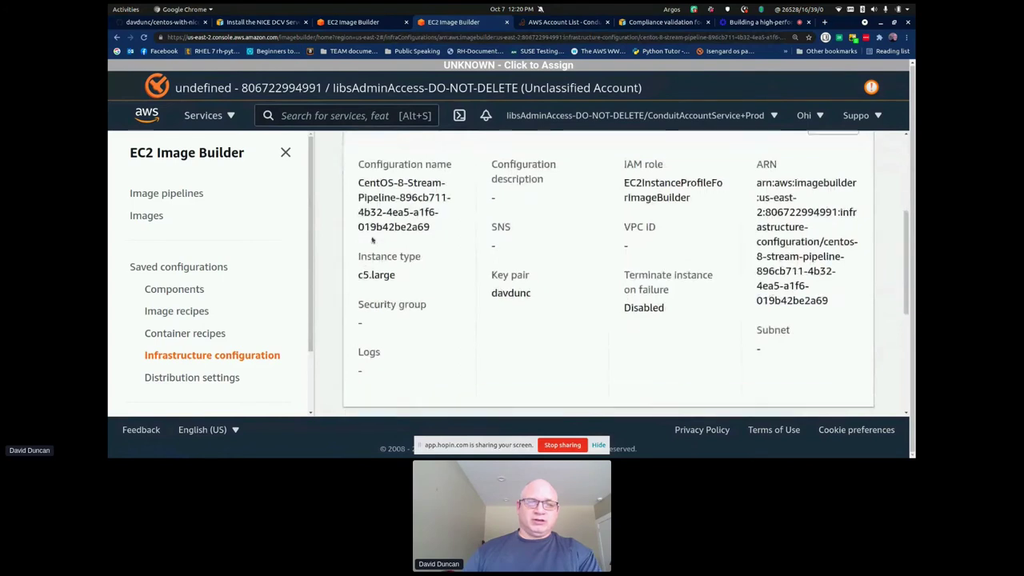
{"action": "scroll", "coordinate": [372, 239], "scroll_direction": "down", "scroll_amount": 6}
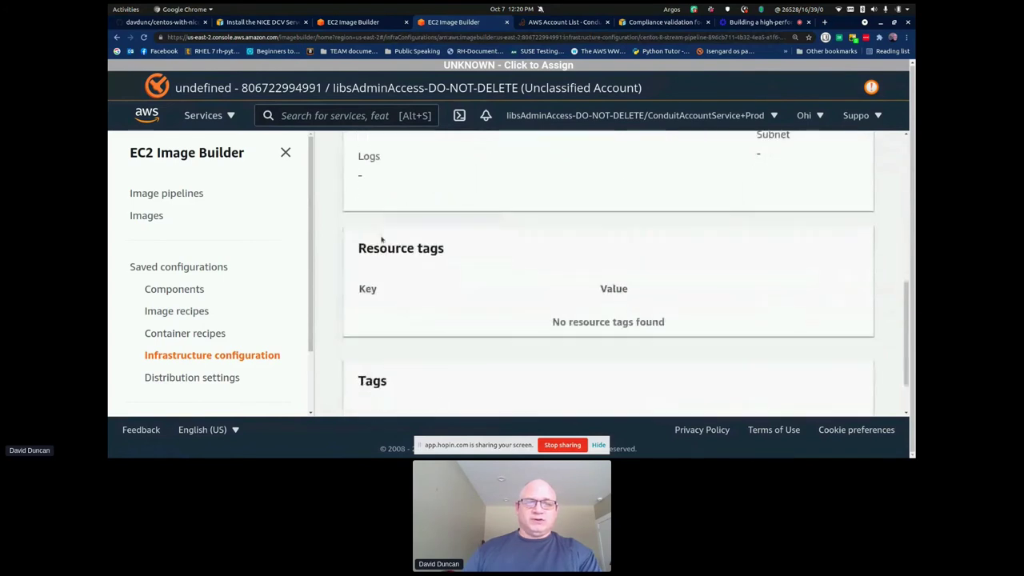
{"action": "scroll", "coordinate": [422, 283], "scroll_direction": "down", "scroll_amount": 1}
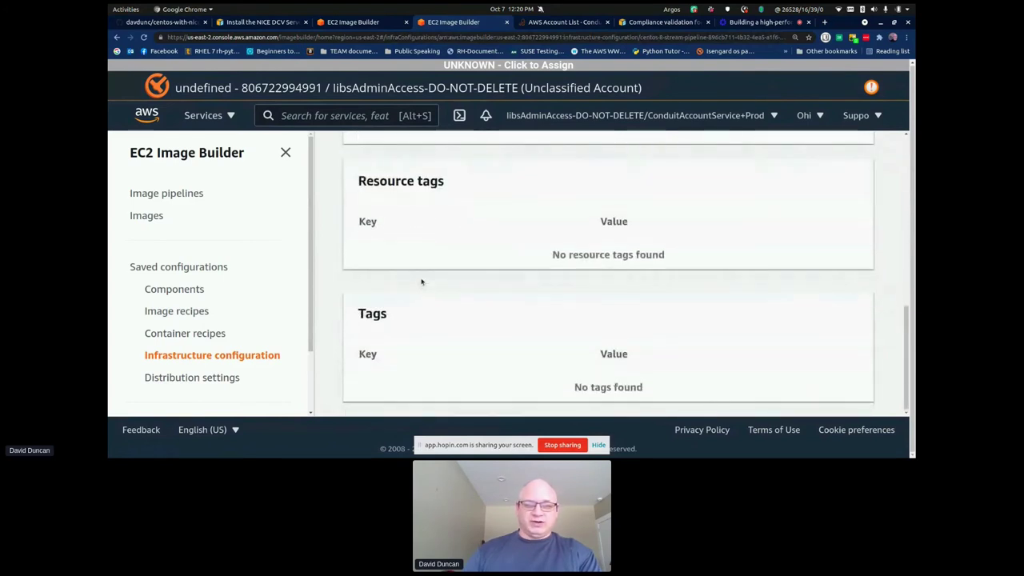
{"action": "scroll", "coordinate": [419, 280], "scroll_direction": "up", "scroll_amount": 1}
{"action": "scroll", "coordinate": [600, 281], "scroll_direction": "up", "scroll_amount": 6}
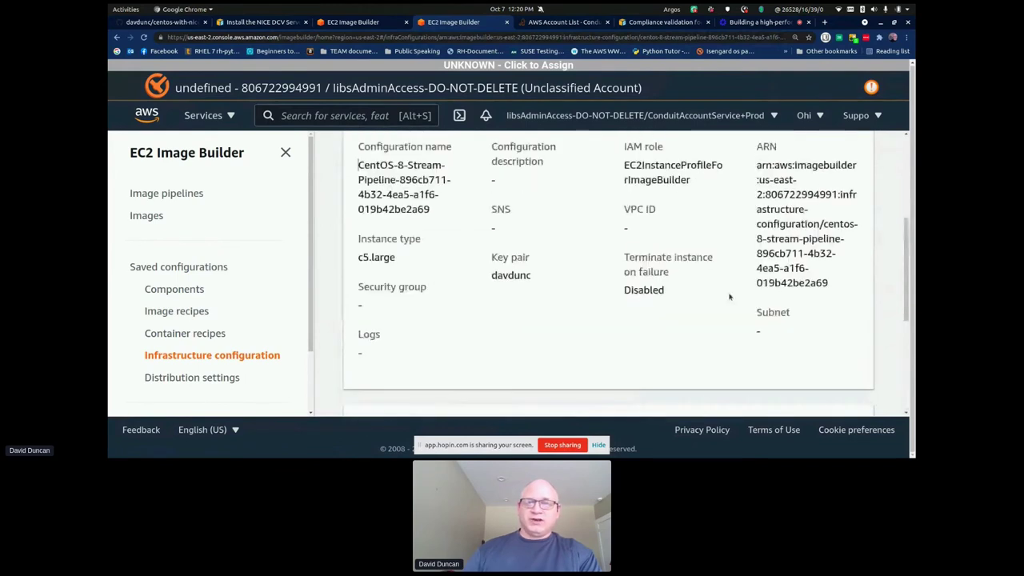
{"action": "scroll", "coordinate": [794, 210], "scroll_direction": "up", "scroll_amount": 1}
{"action": "scroll", "coordinate": [816, 184], "scroll_direction": "up", "scroll_amount": 1}
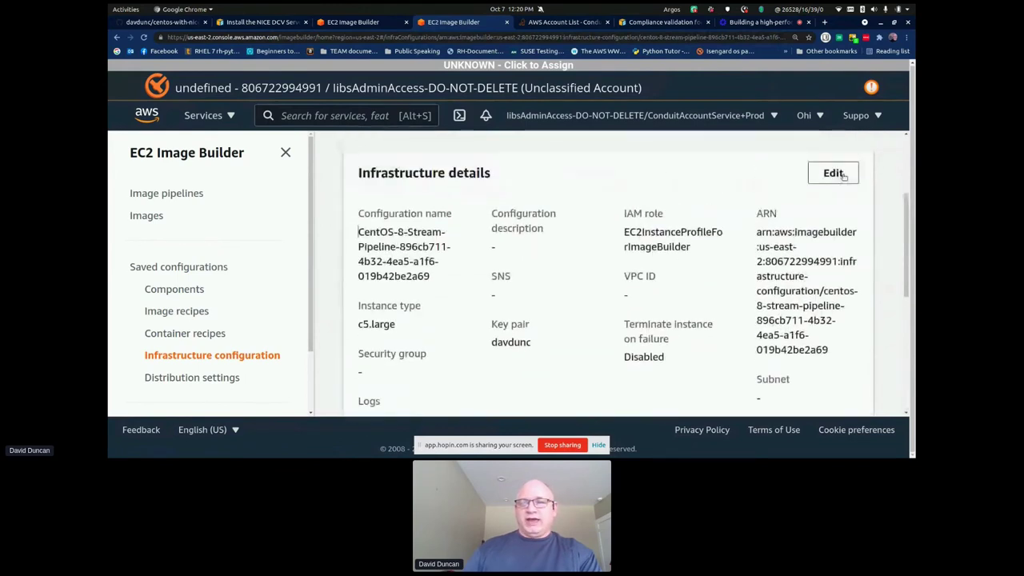
- Open the infrastructure configuration for editing and review its general settings, AWS infrastructure options and infrastructure tags
{"action": "left_click", "coordinate": [834, 172]}
{"action": "scroll", "coordinate": [507, 253], "scroll_direction": "down", "scroll_amount": 2}
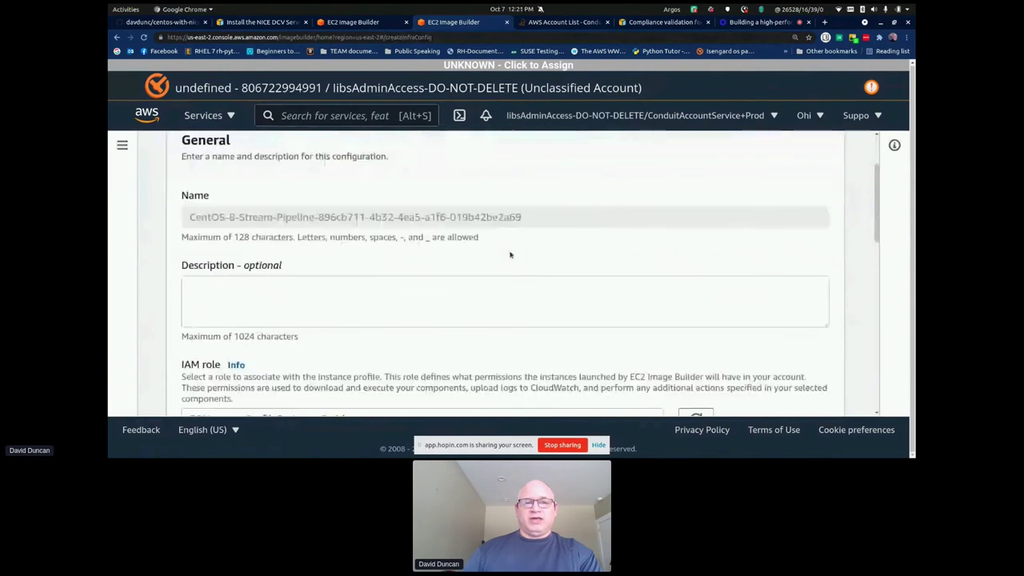
{"action": "scroll", "coordinate": [510, 254], "scroll_direction": "down", "scroll_amount": 8}
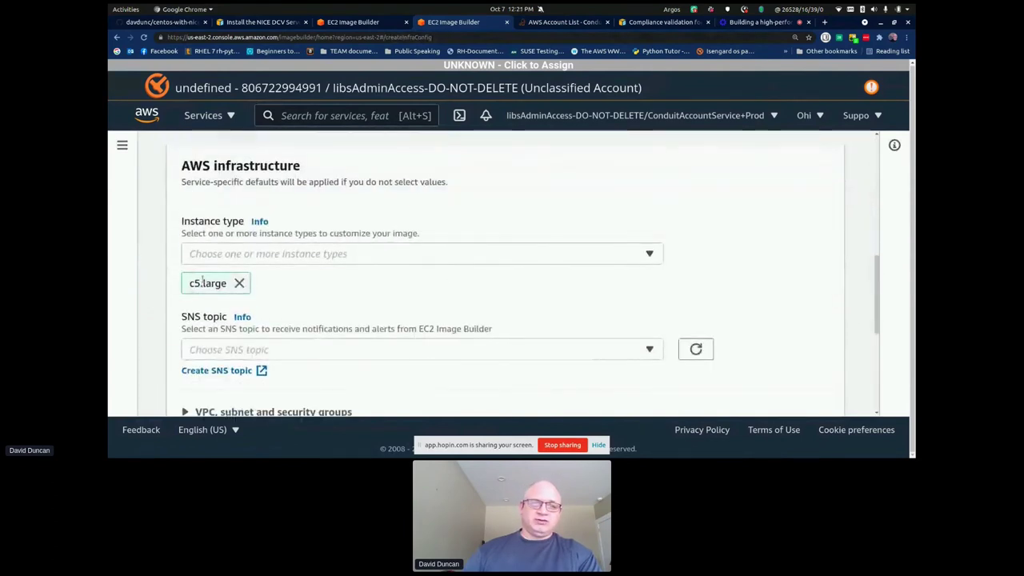
{"action": "scroll", "coordinate": [438, 344], "scroll_direction": "down", "scroll_amount": 3}
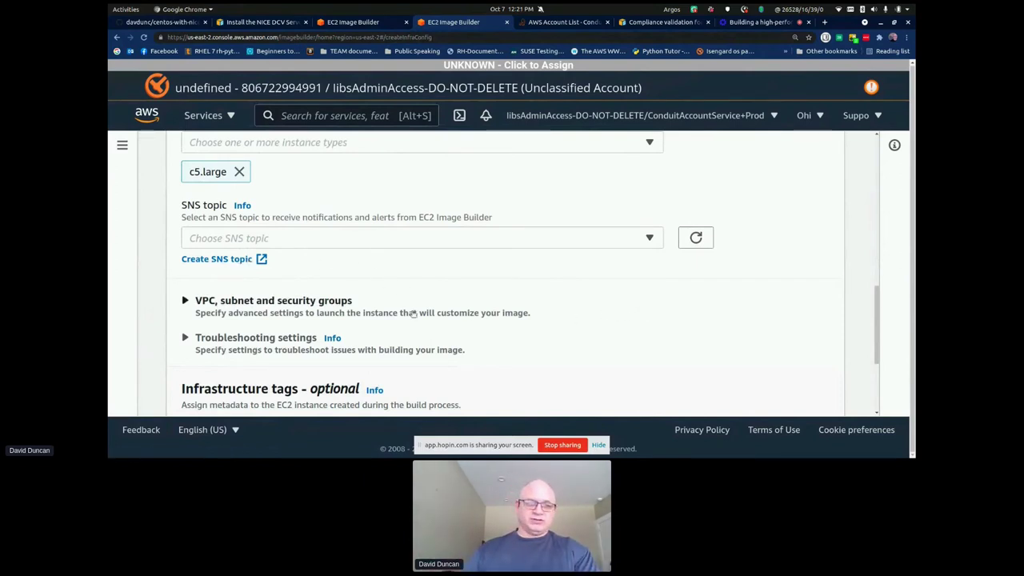
{"action": "scroll", "coordinate": [280, 295], "scroll_direction": "down", "scroll_amount": 1}
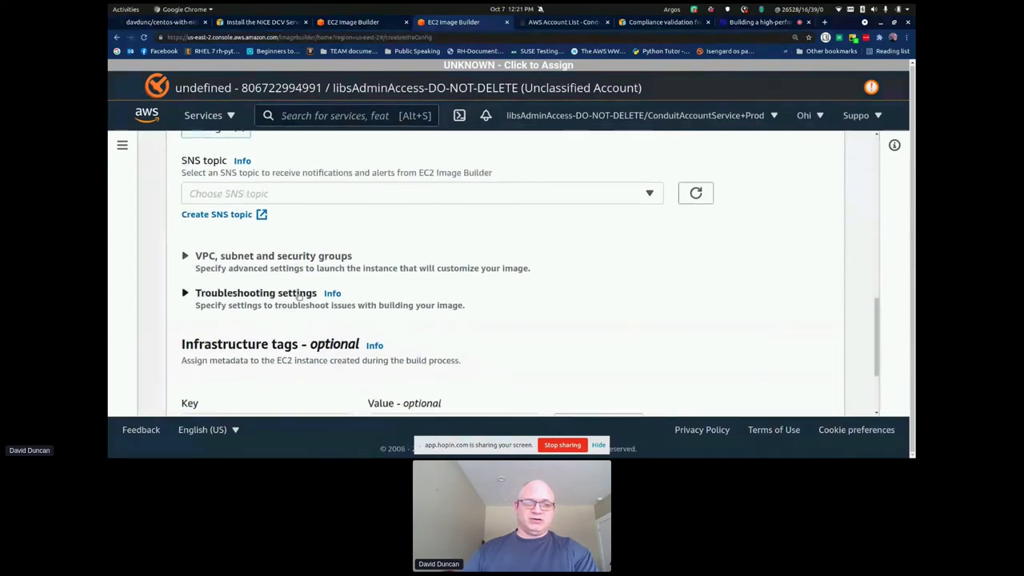
{"action": "scroll", "coordinate": [298, 296], "scroll_direction": "down", "scroll_amount": 1}
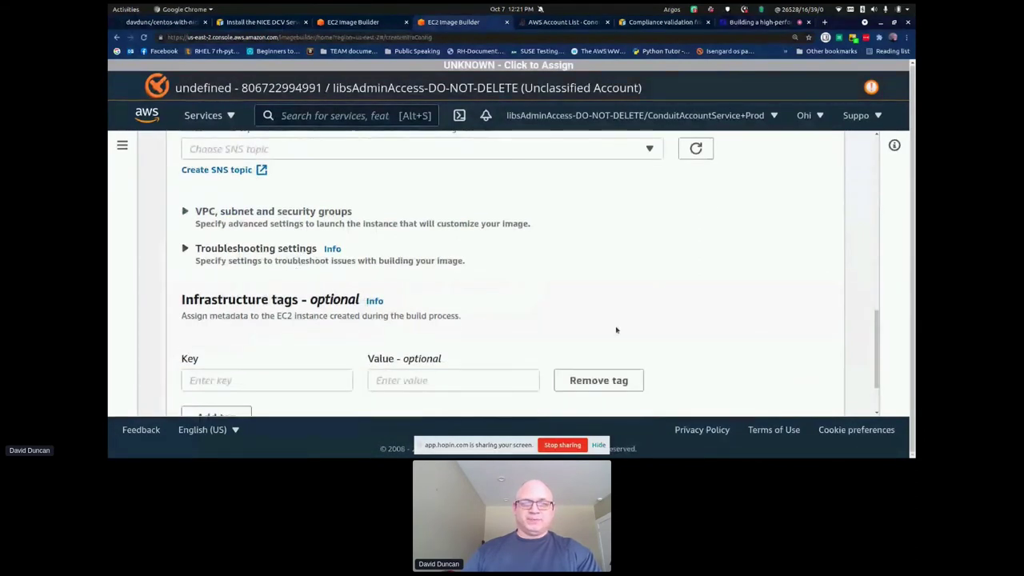
{"action": "scroll", "coordinate": [613, 327], "scroll_direction": "down", "scroll_amount": 1}
{"action": "scroll", "coordinate": [619, 319], "scroll_direction": "down", "scroll_amount": 1}
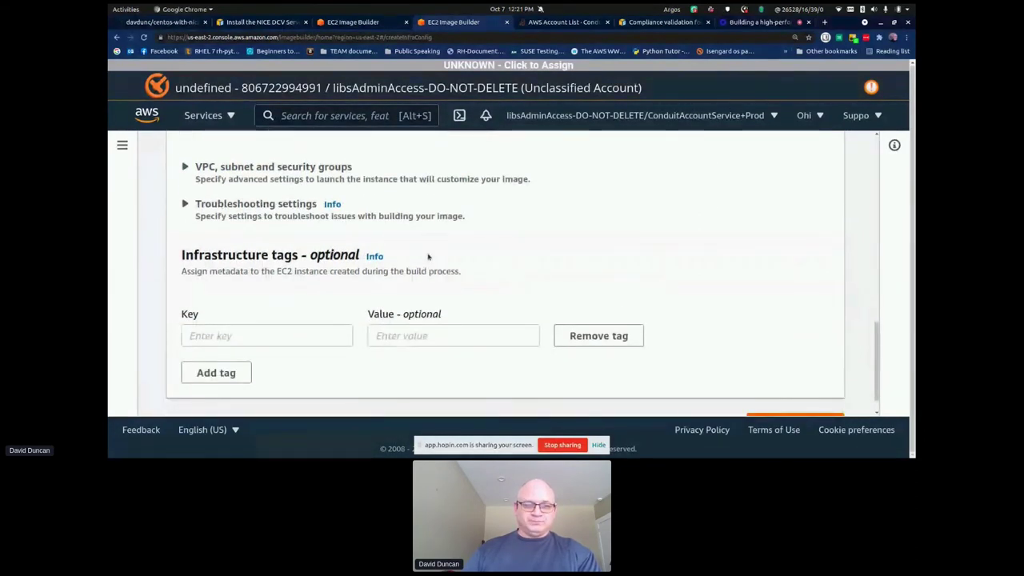
{"action": "scroll", "coordinate": [528, 276], "scroll_direction": "down", "scroll_amount": 1}
{"action": "scroll", "coordinate": [704, 336], "scroll_direction": "down", "scroll_amount": 1}
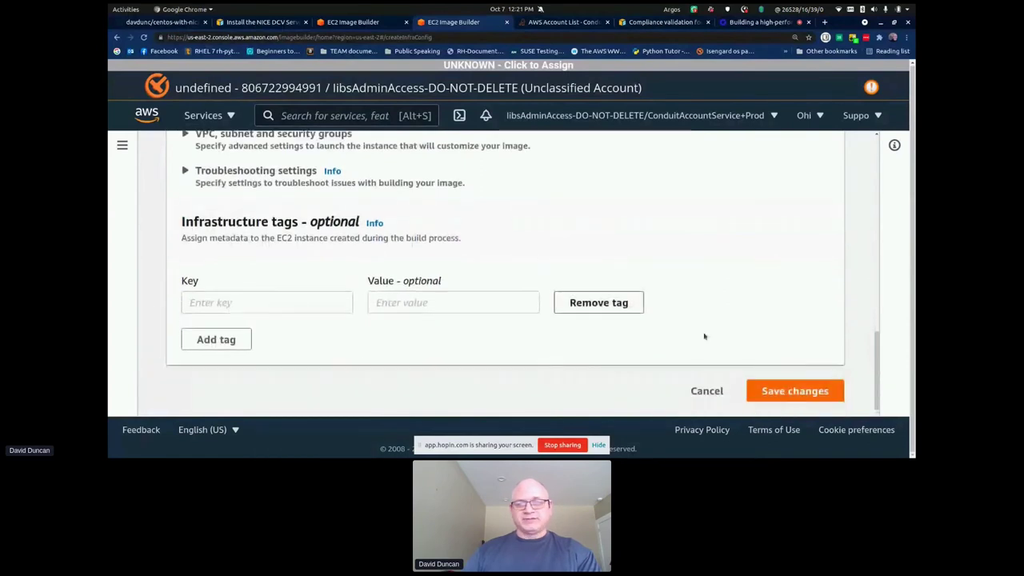
{"action": "scroll", "coordinate": [643, 328], "scroll_direction": "up", "scroll_amount": 2}
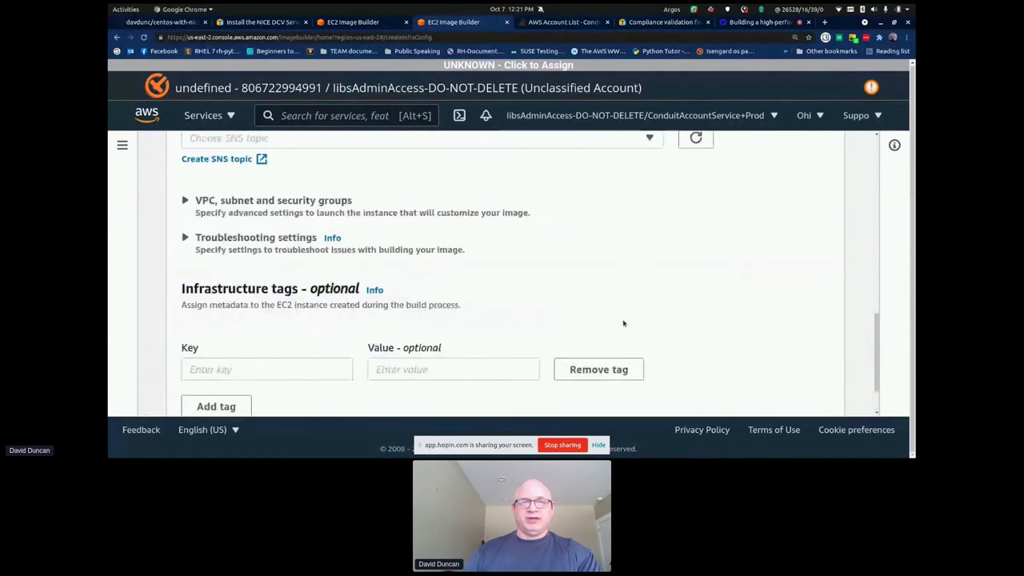
{"action": "scroll", "coordinate": [624, 324], "scroll_direction": "up", "scroll_amount": 1}
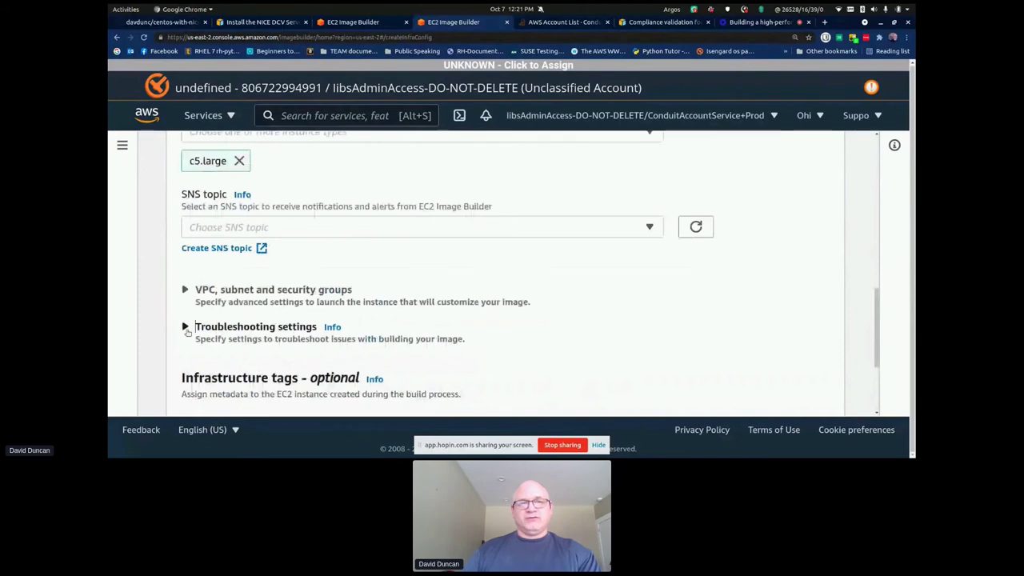
- Expand the troubleshooting settings and review the terminate-on-failure option, key pair and S3 log location
{"action": "left_click", "coordinate": [189, 328]}
{"action": "scroll", "coordinate": [479, 346], "scroll_direction": "down", "scroll_amount": 1}
{"action": "scroll", "coordinate": [497, 347], "scroll_direction": "down", "scroll_amount": 2}
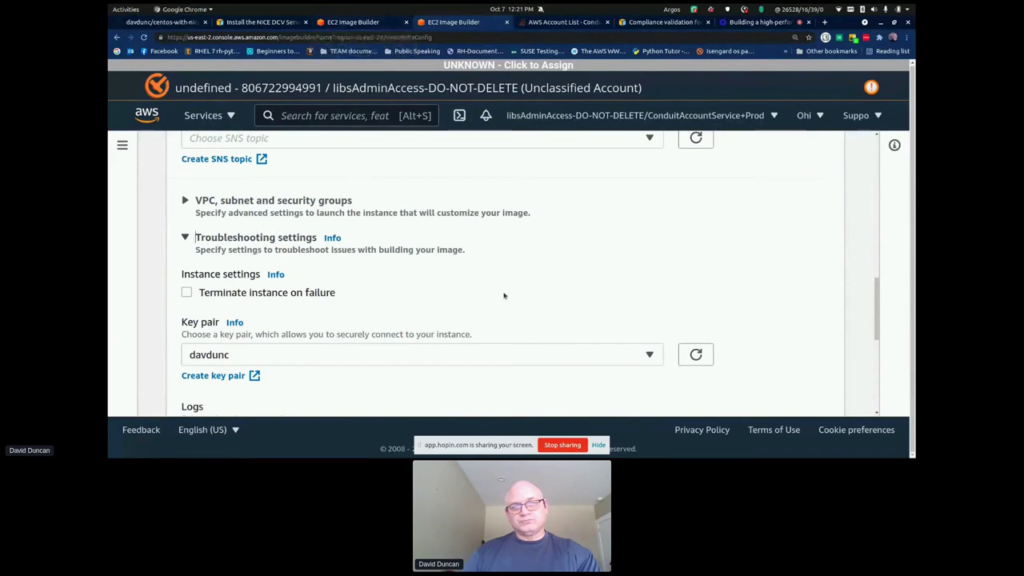
{"action": "scroll", "coordinate": [508, 292], "scroll_direction": "down", "scroll_amount": 3}
{"action": "scroll", "coordinate": [514, 285], "scroll_direction": "up", "scroll_amount": 1}
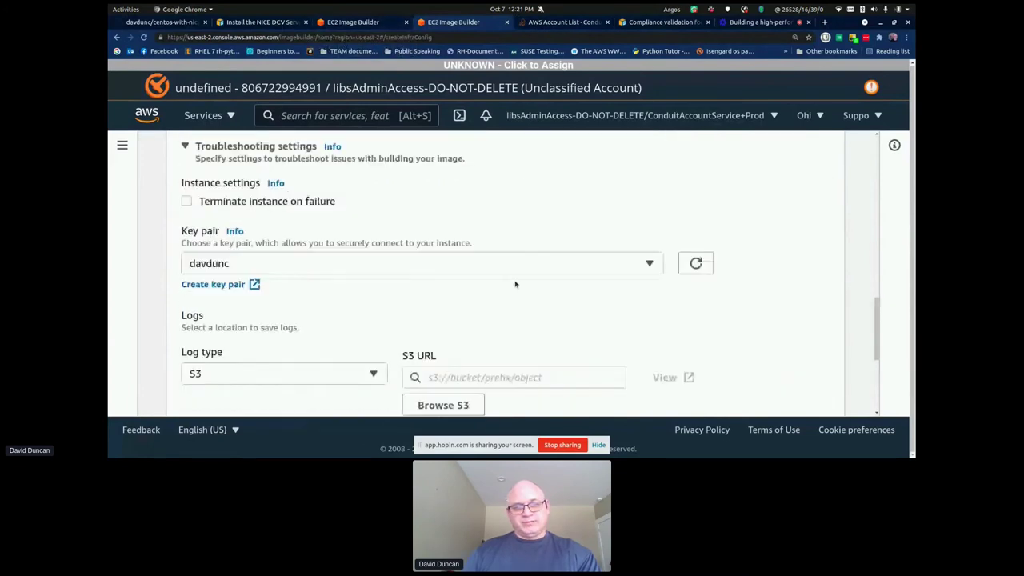
{"action": "scroll", "coordinate": [515, 284], "scroll_direction": "up", "scroll_amount": 1}
{"action": "scroll", "coordinate": [515, 284], "scroll_direction": "down", "scroll_amount": 3}
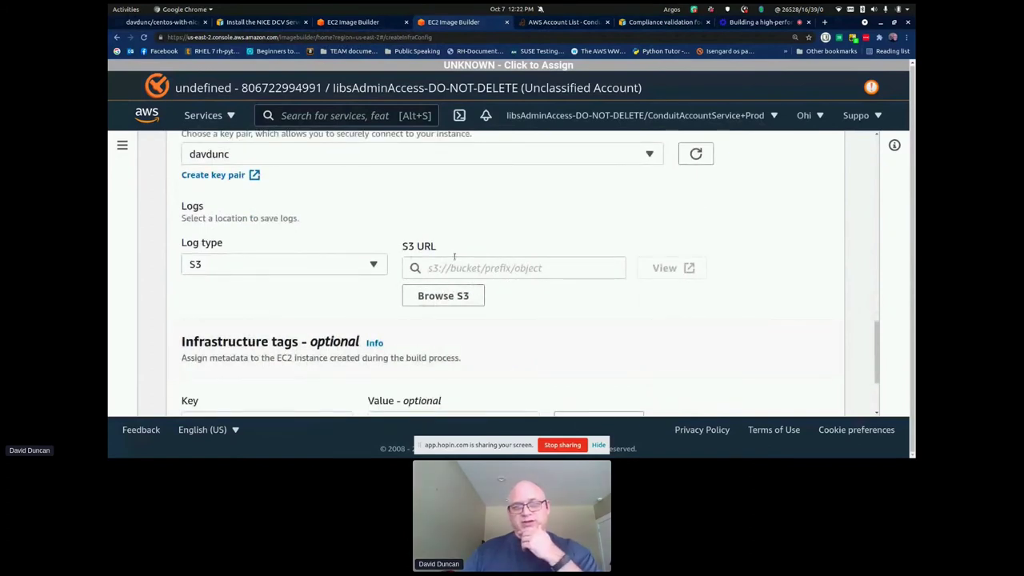
{"action": "scroll", "coordinate": [452, 256], "scroll_direction": "down", "scroll_amount": 3}
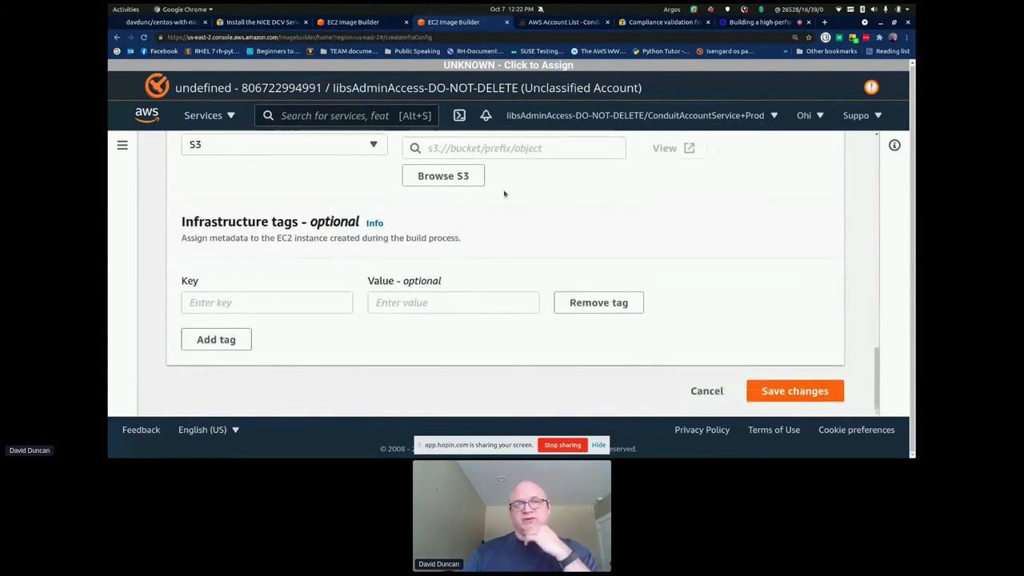
- Close the signed-out Image Builder page and open the details of the CentOS-8-Stream-Pipeline image pipeline
{"action": "left_click", "coordinate": [366, 24]}
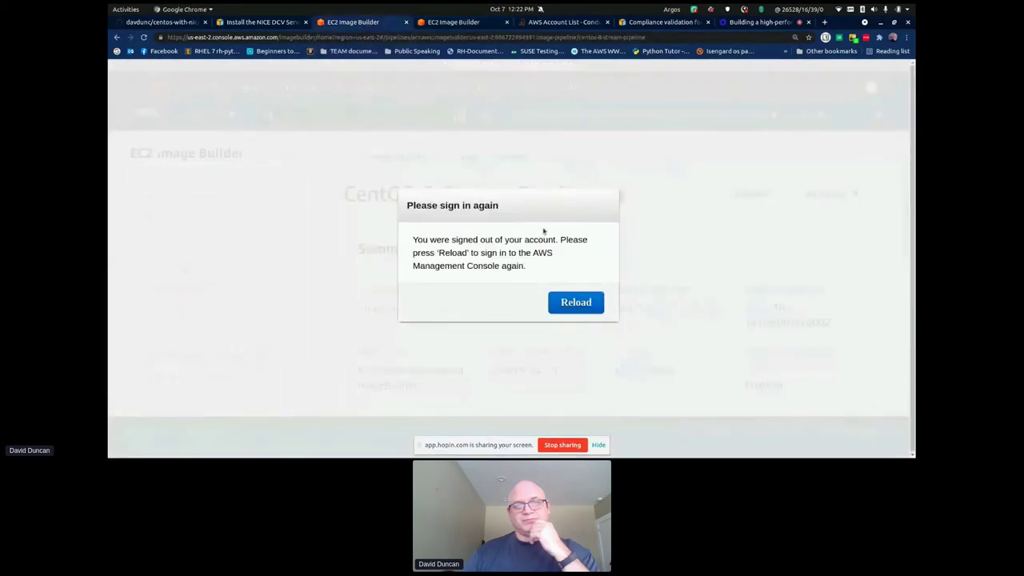
{"action": "left_click", "coordinate": [406, 22]}
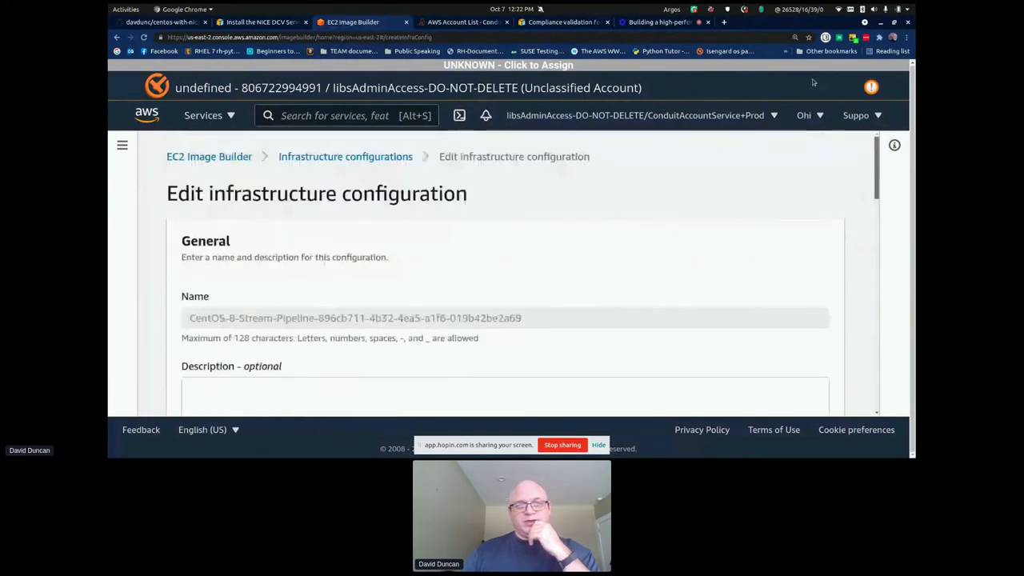
{"action": "left_click", "coordinate": [238, 158]}
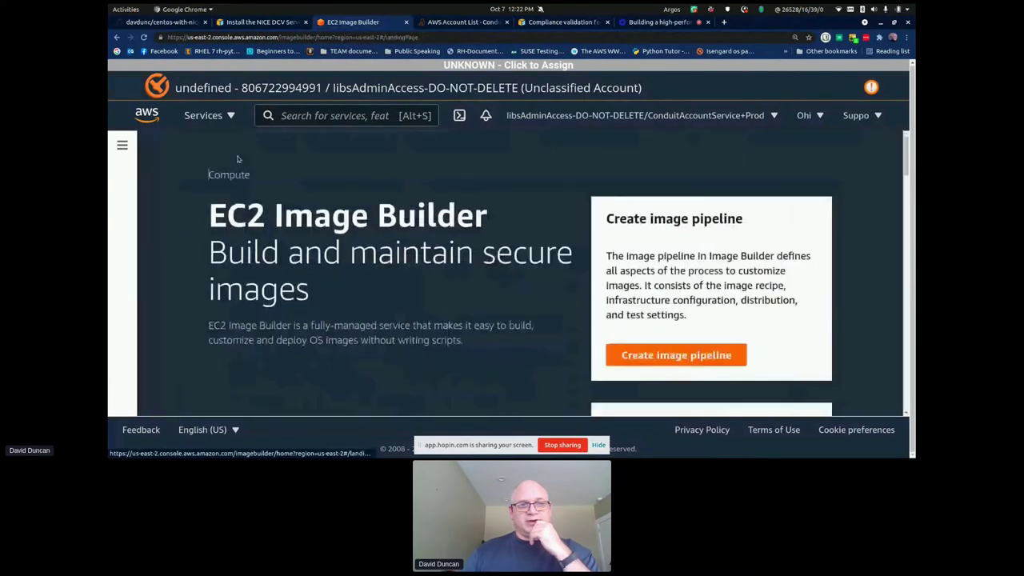
{"action": "left_click", "coordinate": [122, 144]}
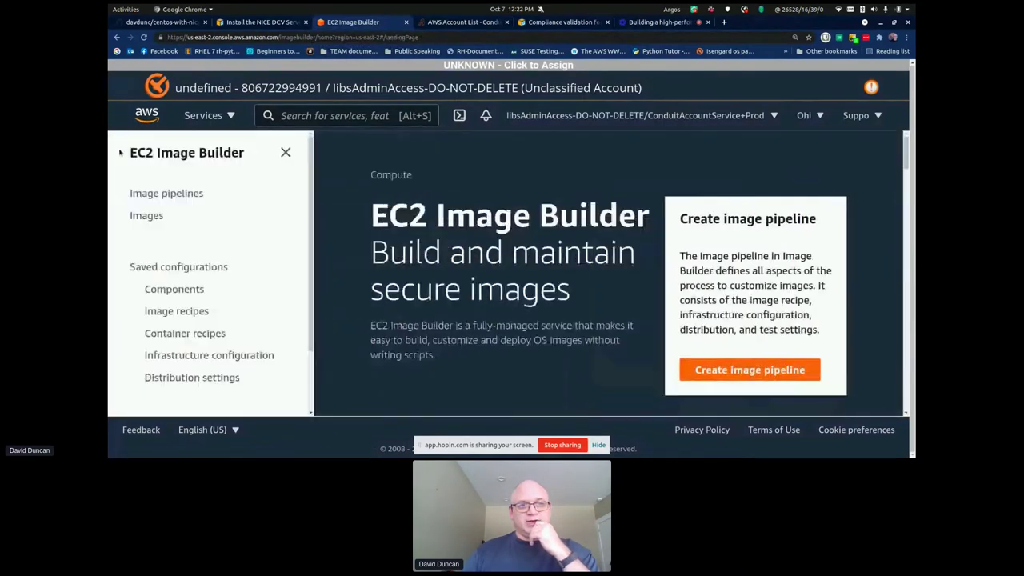
{"action": "double_click", "coordinate": [154, 194]}
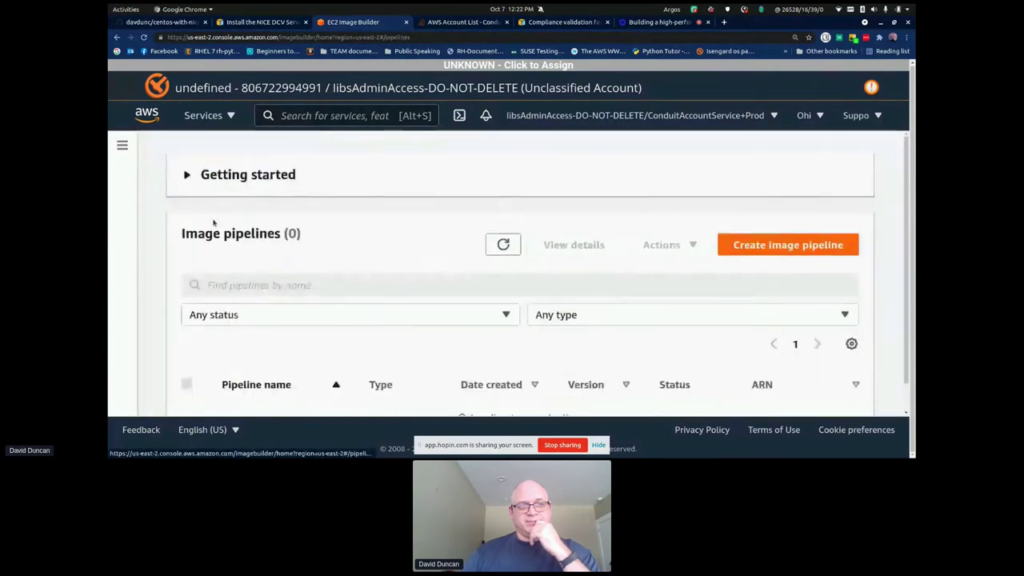
{"action": "scroll", "coordinate": [501, 338], "scroll_direction": "down", "scroll_amount": 2}
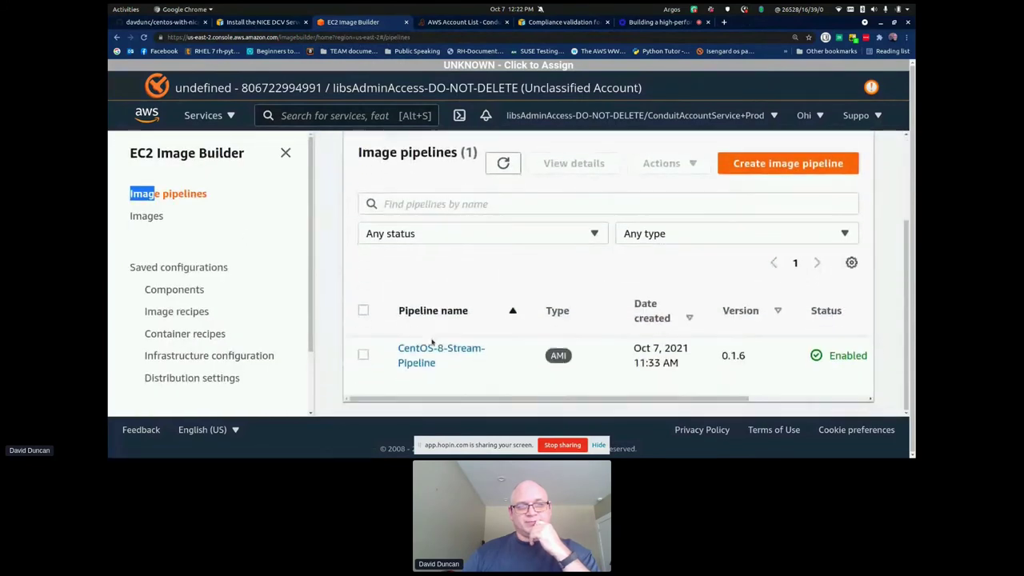
{"action": "left_click", "coordinate": [417, 354]}
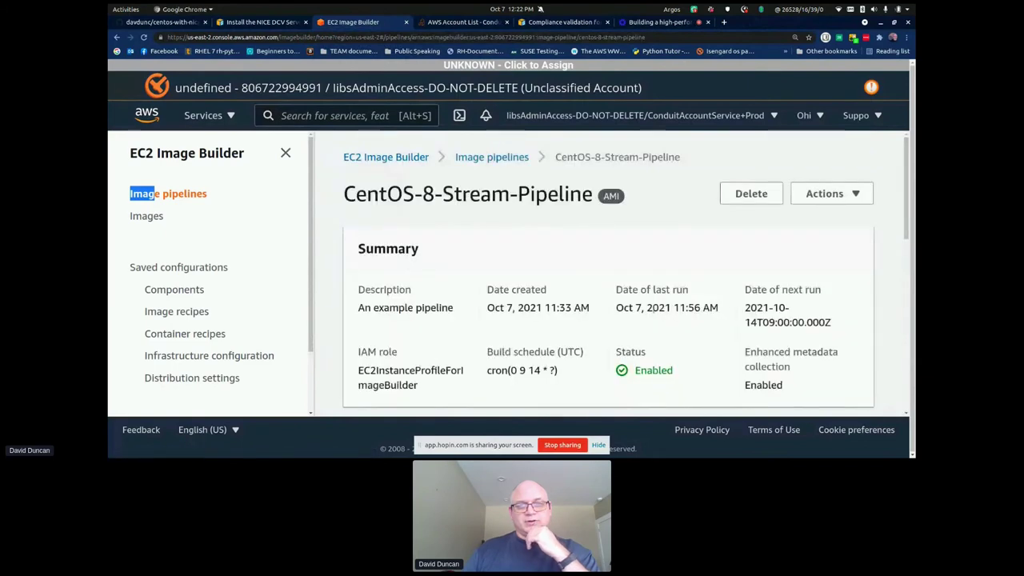
- Examine the pipeline's distribution settings, including the configuration name, tags and the region distribution table
{"action": "scroll", "coordinate": [596, 290], "scroll_direction": "down", "scroll_amount": 4}
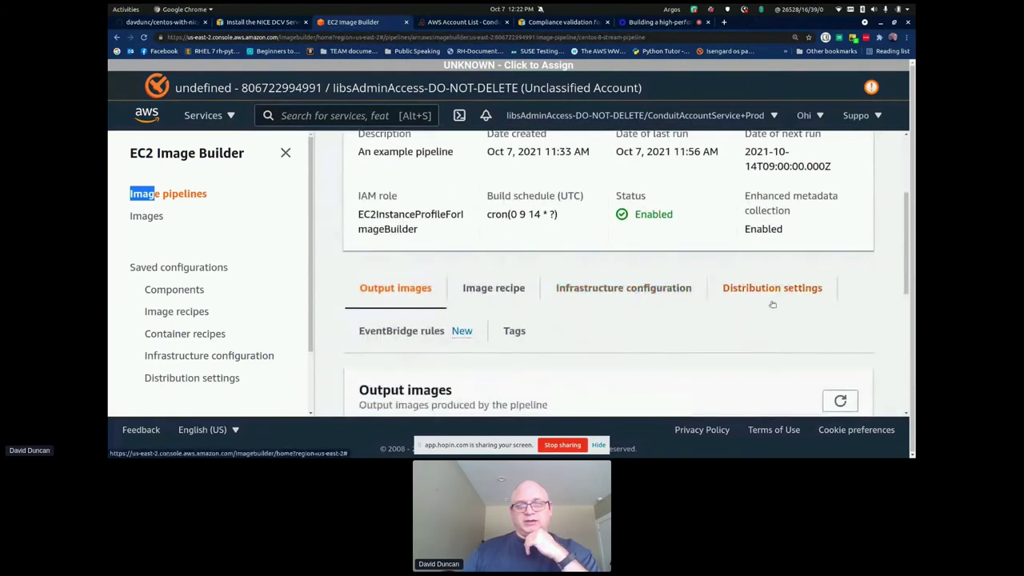
{"action": "left_click", "coordinate": [771, 290]}
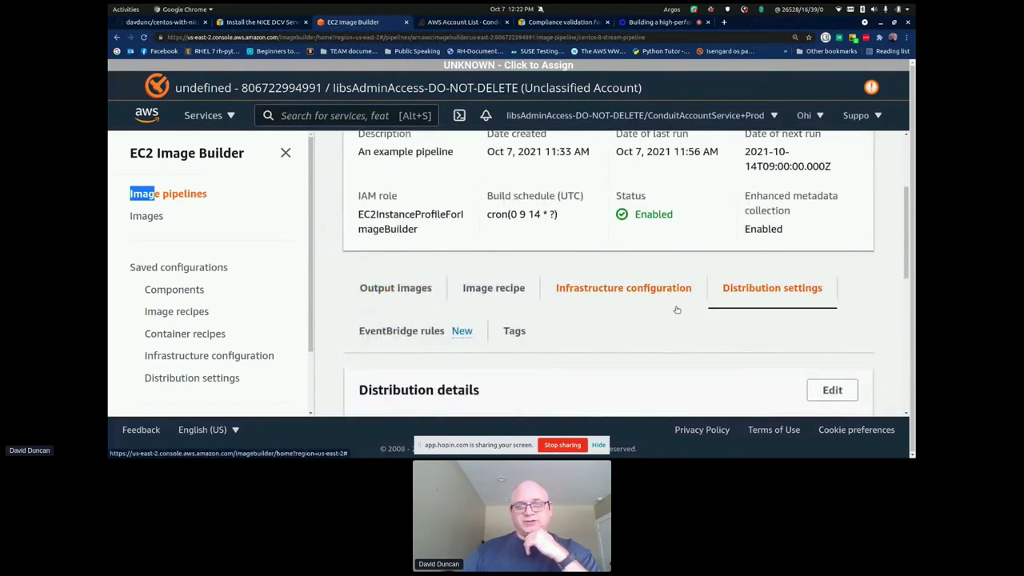
{"action": "scroll", "coordinate": [720, 312], "scroll_direction": "down", "scroll_amount": 5}
{"action": "scroll", "coordinate": [691, 319], "scroll_direction": "down", "scroll_amount": 4}
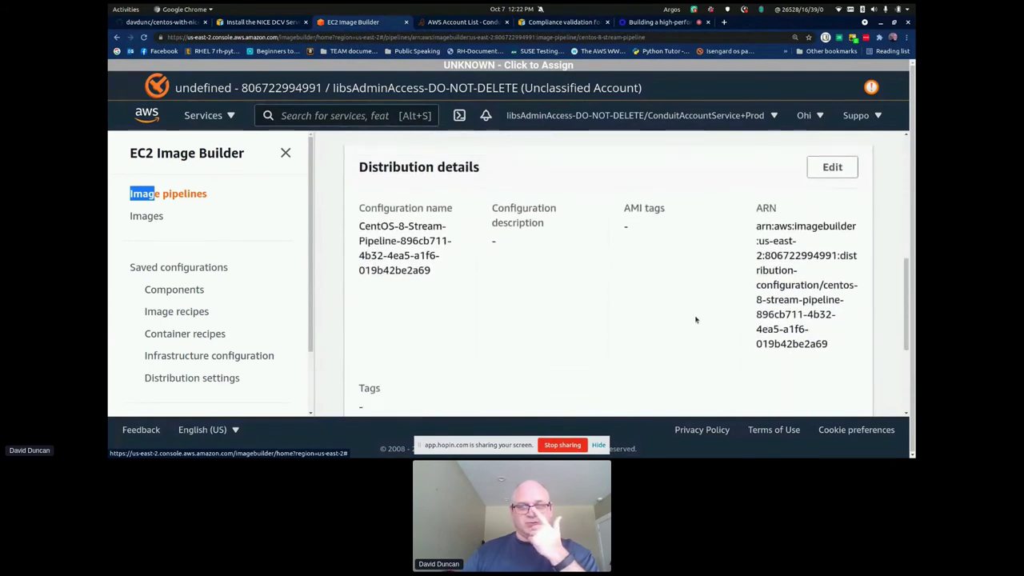
{"action": "scroll", "coordinate": [687, 317], "scroll_direction": "down", "scroll_amount": 2}
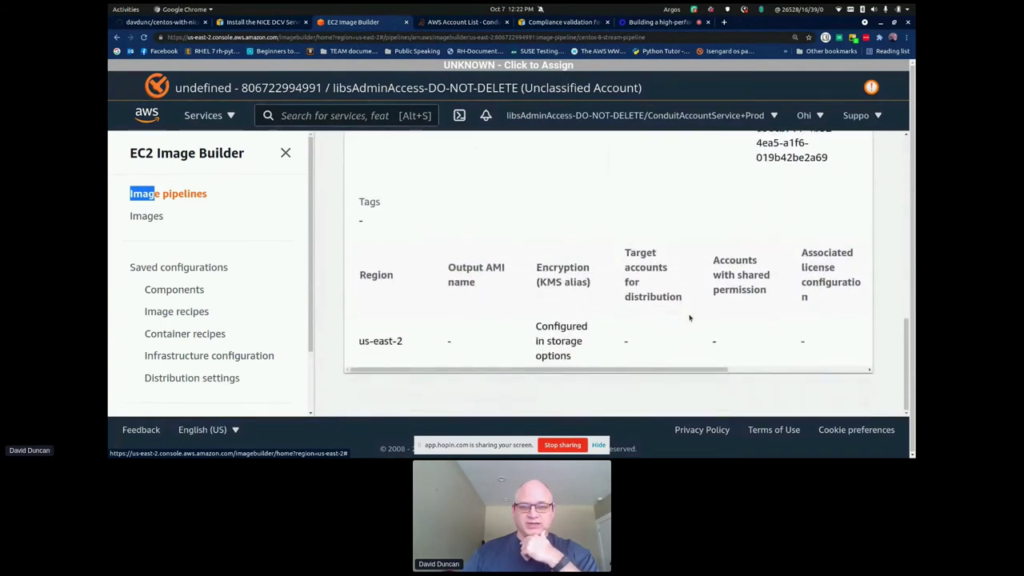
{"action": "scroll", "coordinate": [693, 317], "scroll_direction": "up", "scroll_amount": 6}
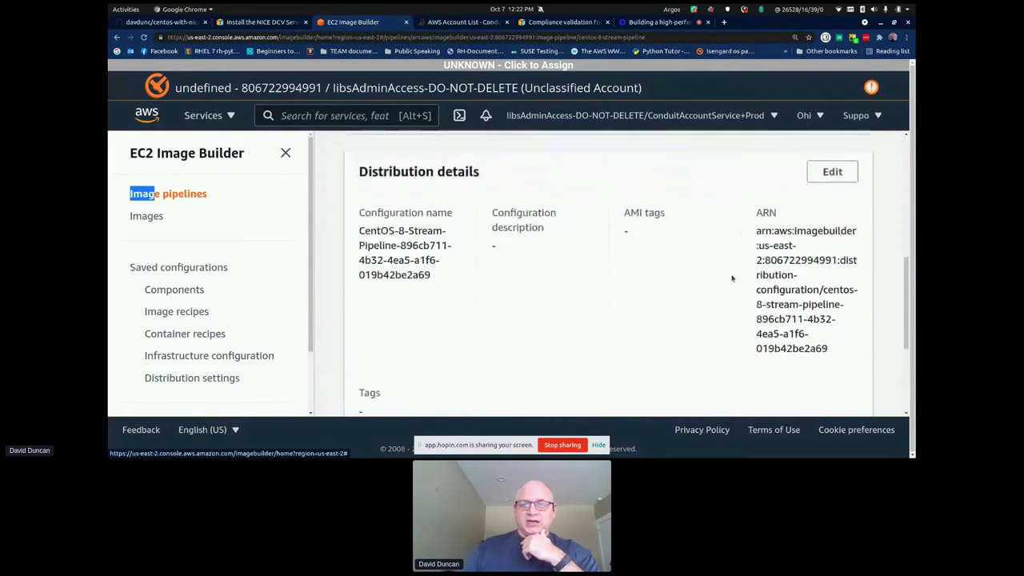
- Open the pipeline's distribution settings for editing and expand the AMI sharing options for Region 1
{"action": "left_click", "coordinate": [832, 213]}
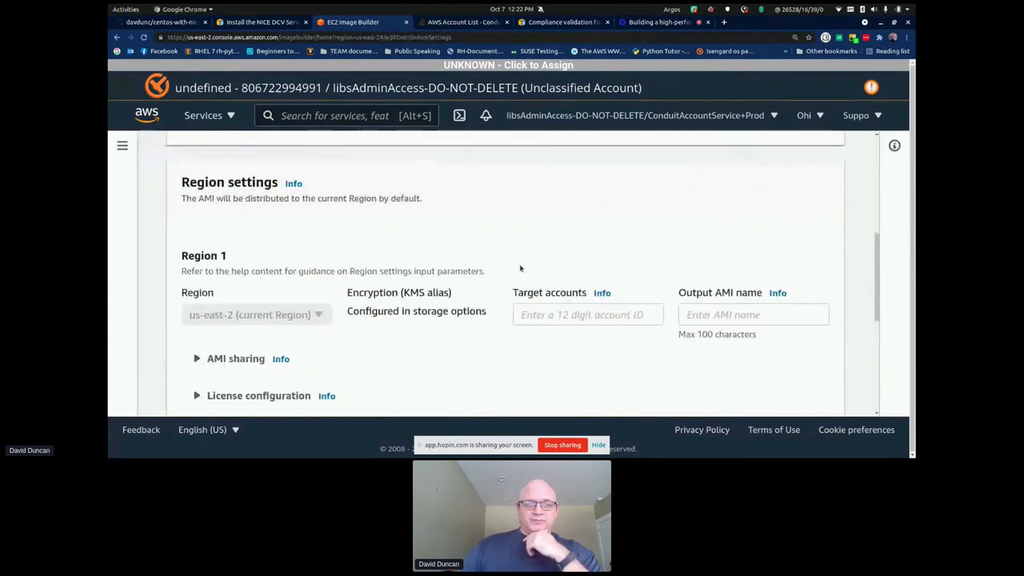
{"action": "scroll", "coordinate": [524, 269], "scroll_direction": "down", "scroll_amount": 4}
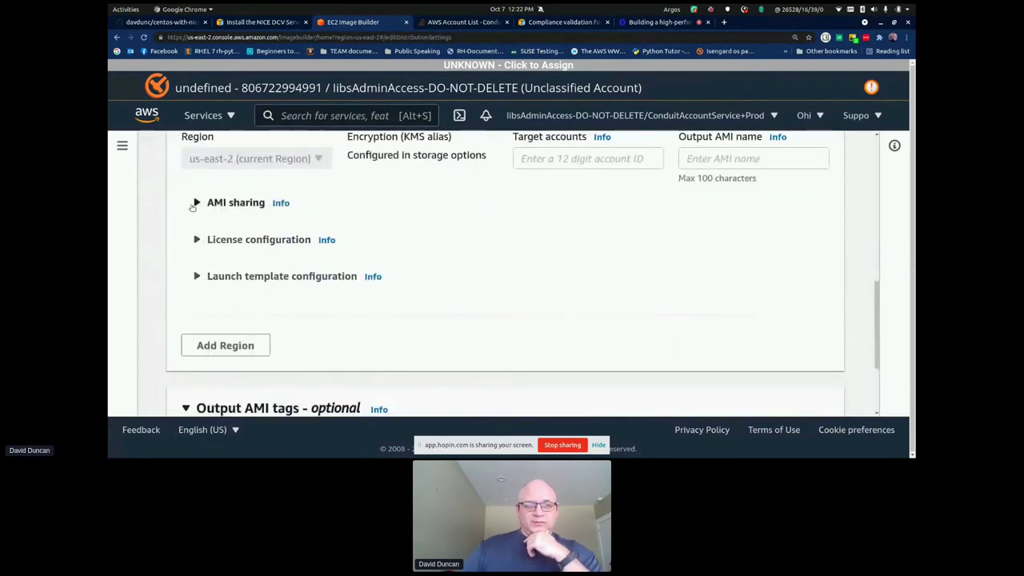
{"action": "left_click", "coordinate": [194, 205]}
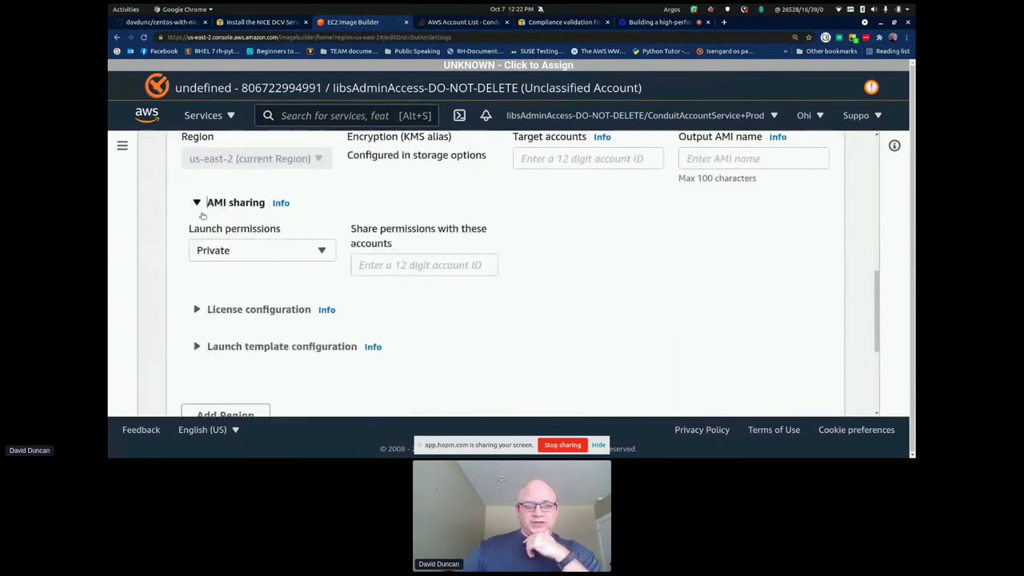
- Try the Public launch permission for the AMI, restore Private and activate the field for sharing with specific accounts
{"action": "left_click", "coordinate": [309, 256]}
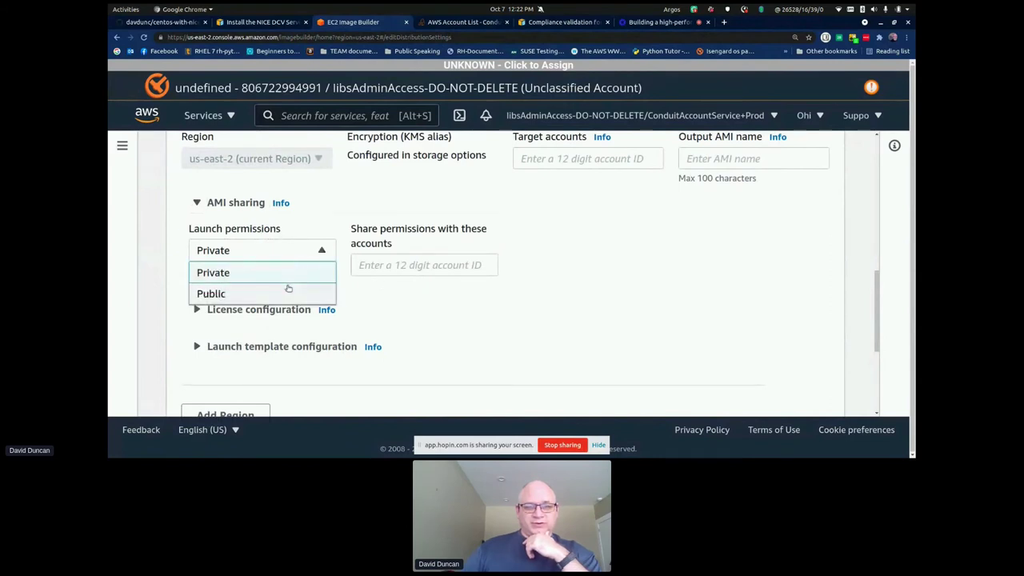
{"action": "left_click", "coordinate": [288, 288]}
{"action": "left_click", "coordinate": [300, 255]}
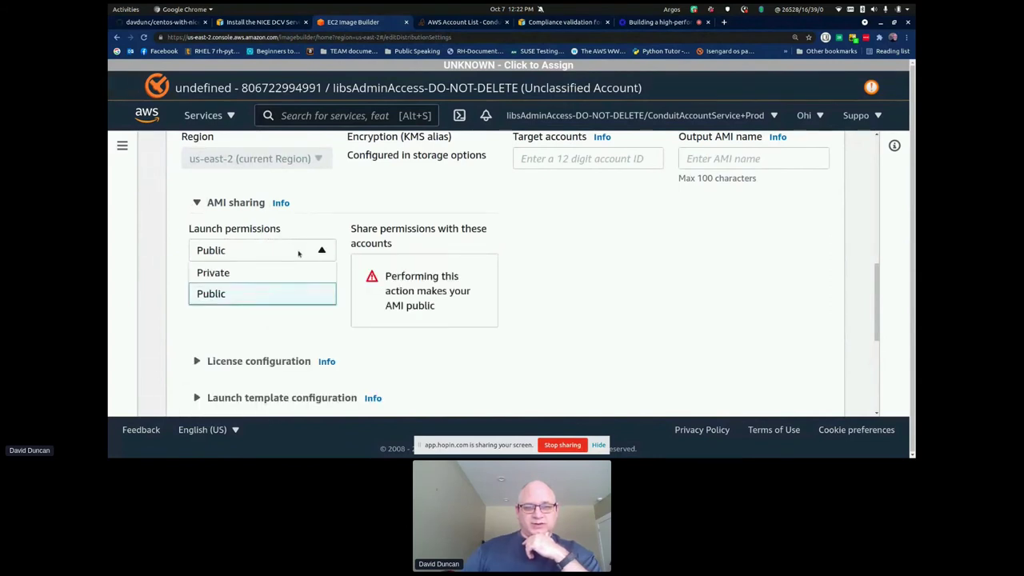
{"action": "left_click", "coordinate": [272, 270]}
{"action": "left_click", "coordinate": [381, 264]}
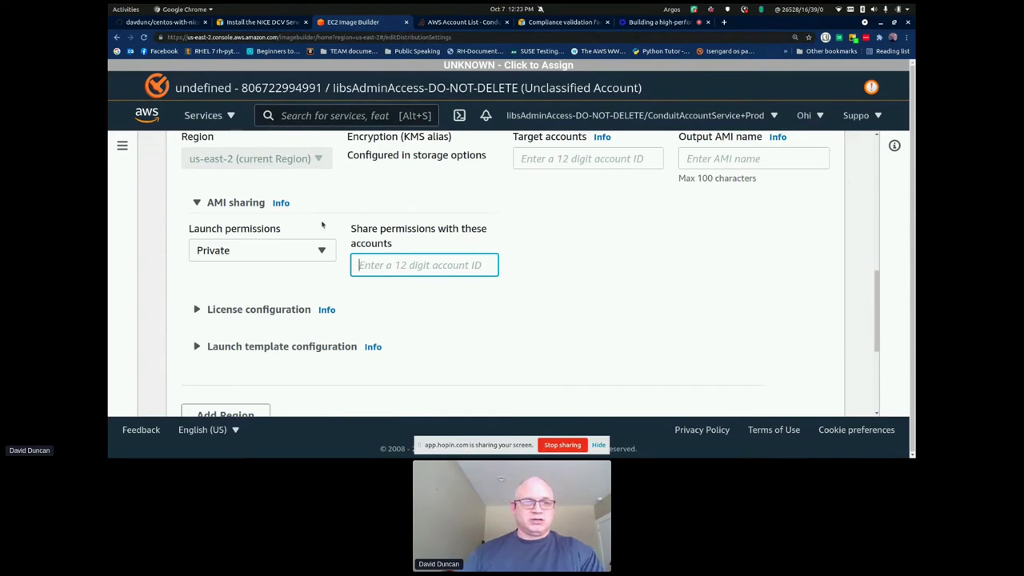
- Leave the distribution settings and review the build versions of the CentOS-8-with-Nice-DCV image, version 0.0.1
{"action": "left_click", "coordinate": [121, 145]}
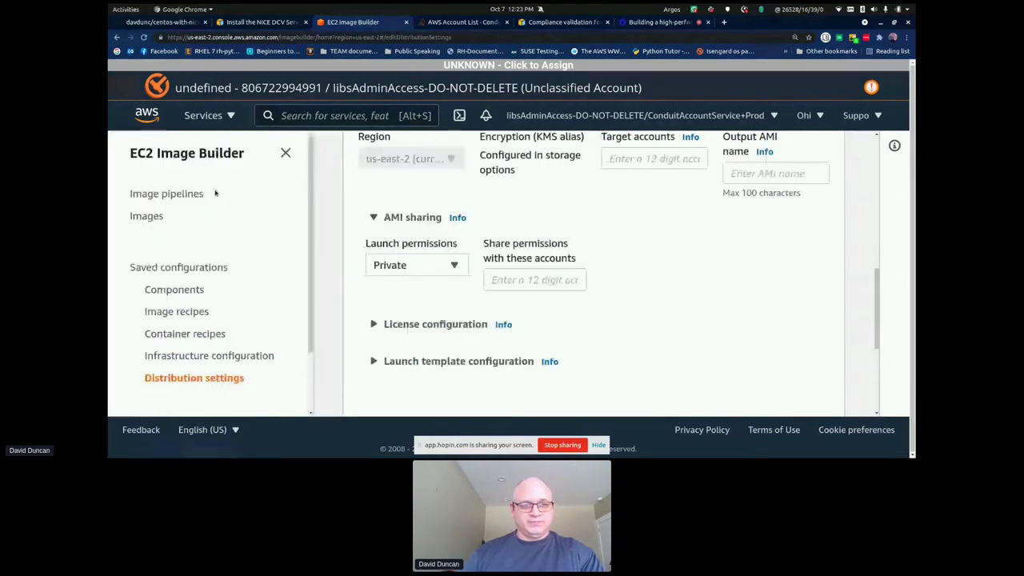
{"action": "left_click", "coordinate": [177, 311]}
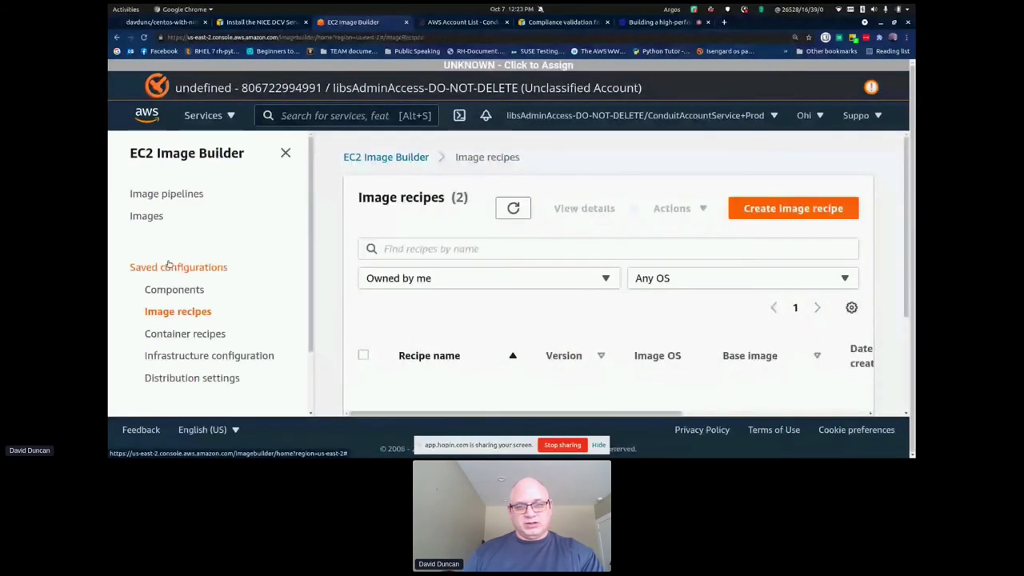
{"action": "left_click", "coordinate": [147, 215]}
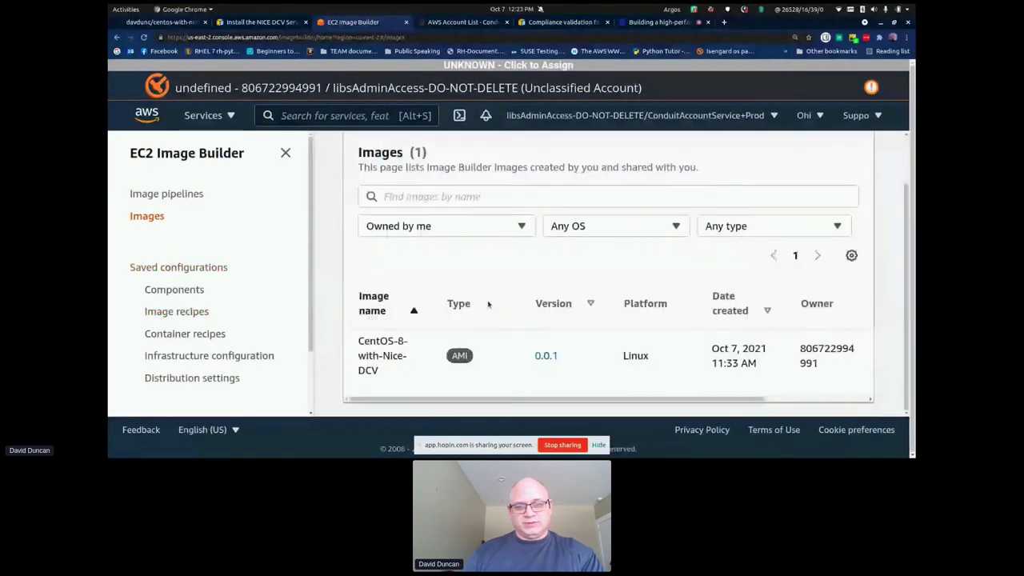
{"action": "left_click", "coordinate": [546, 356]}
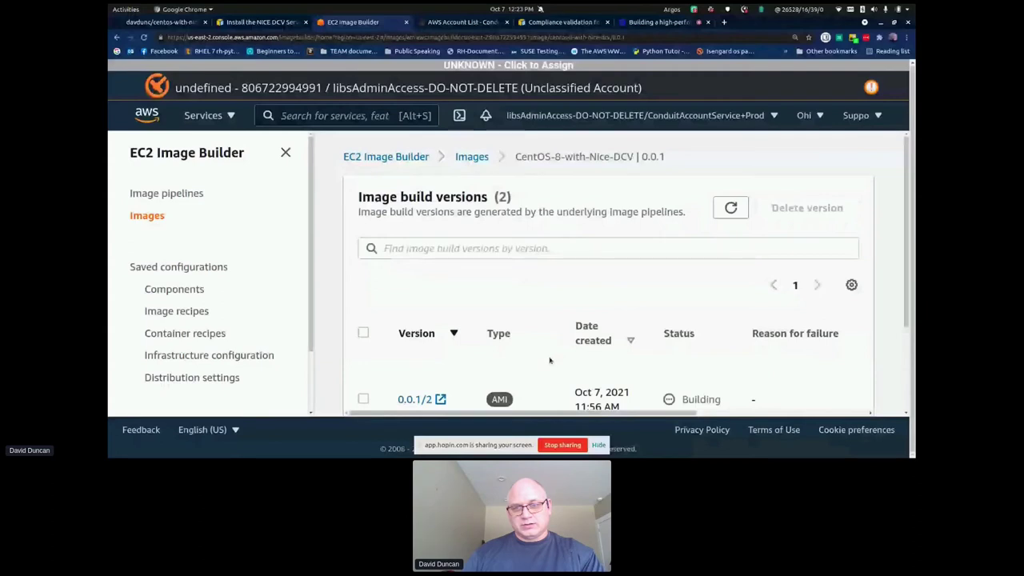
{"action": "scroll", "coordinate": [415, 314], "scroll_direction": "down", "scroll_amount": 1}
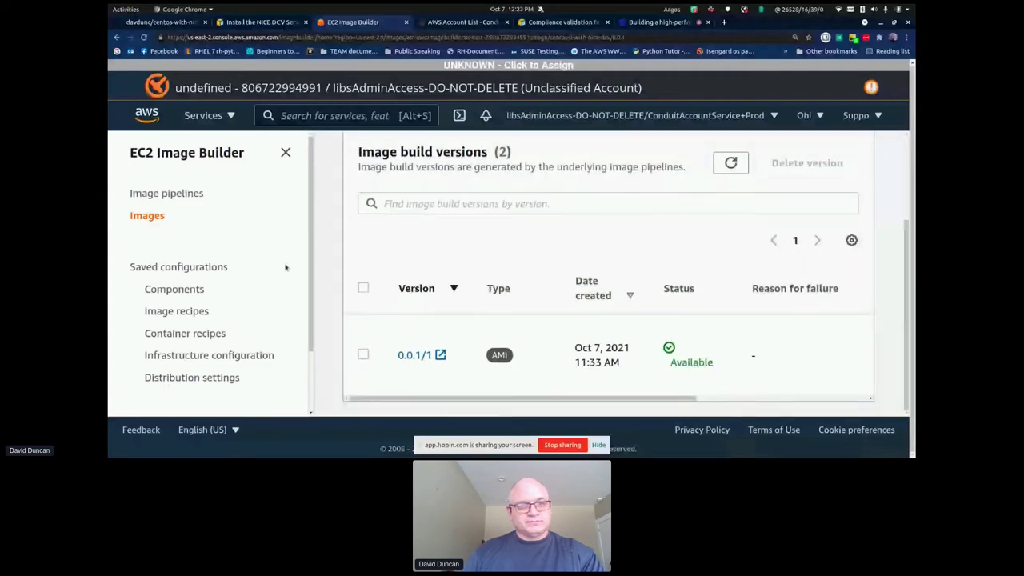
- Open CentOS-8-Stream-Pipeline from the image pipelines and review the status of its output images
{"action": "left_click", "coordinate": [149, 197]}
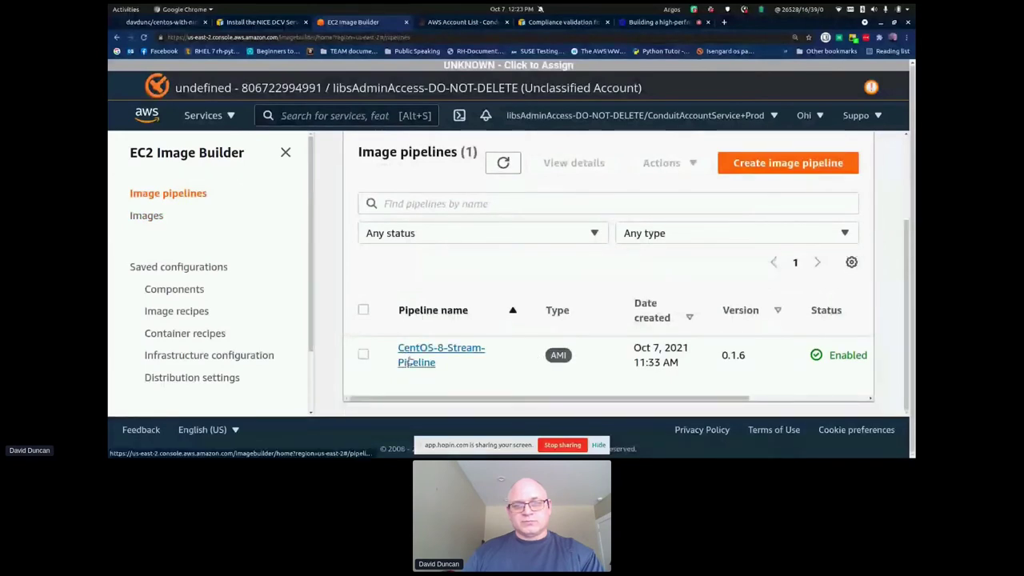
{"action": "left_click", "coordinate": [408, 362]}
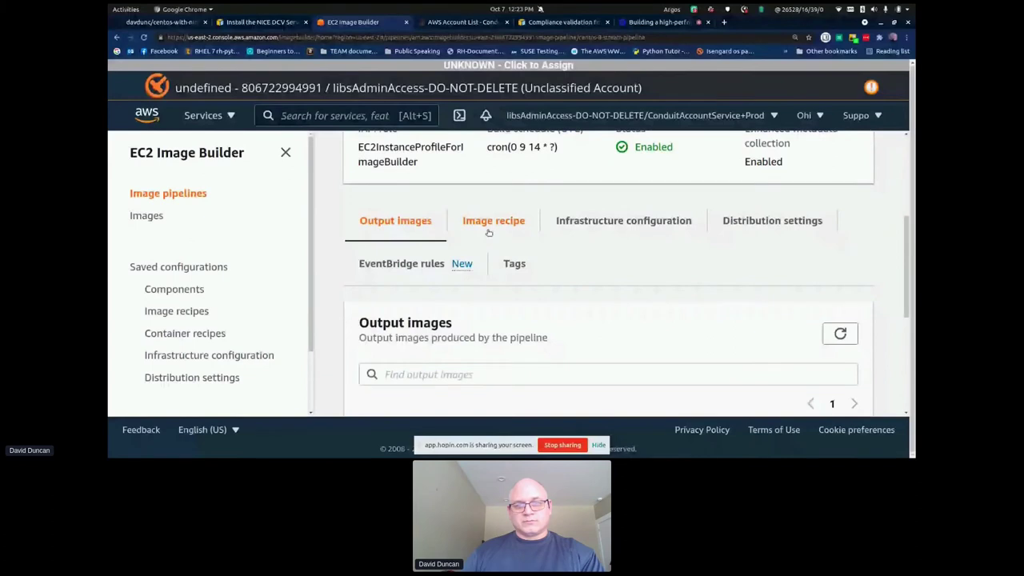
{"action": "scroll", "coordinate": [582, 240], "scroll_direction": "down", "scroll_amount": 3}
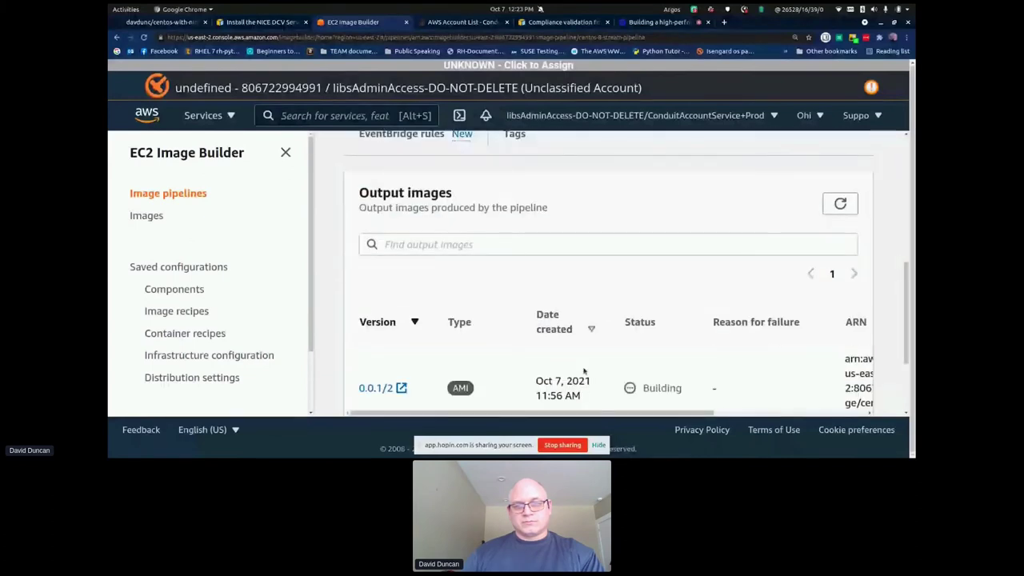
{"action": "scroll", "coordinate": [584, 370], "scroll_direction": "down", "scroll_amount": 3}
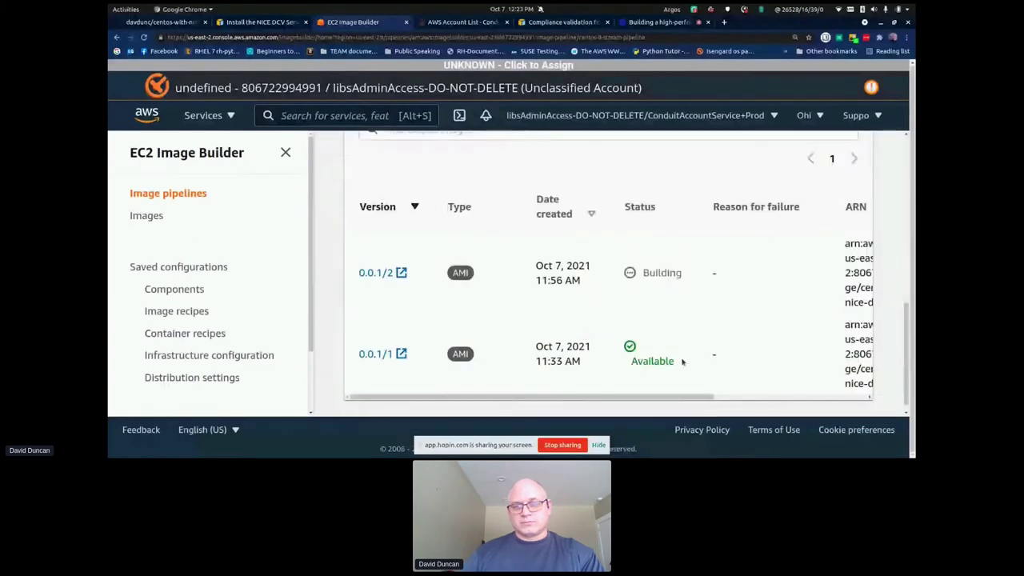
- Open output image version 0.0.1/1 and copy its AMI ID from the output resources
{"action": "left_click", "coordinate": [375, 354]}
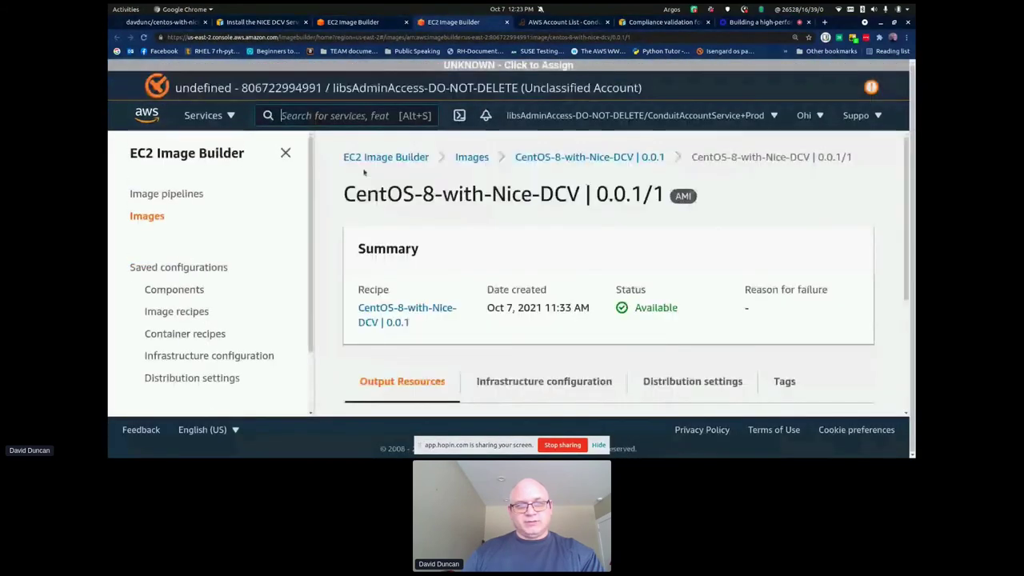
{"action": "scroll", "coordinate": [495, 326], "scroll_direction": "down", "scroll_amount": 1}
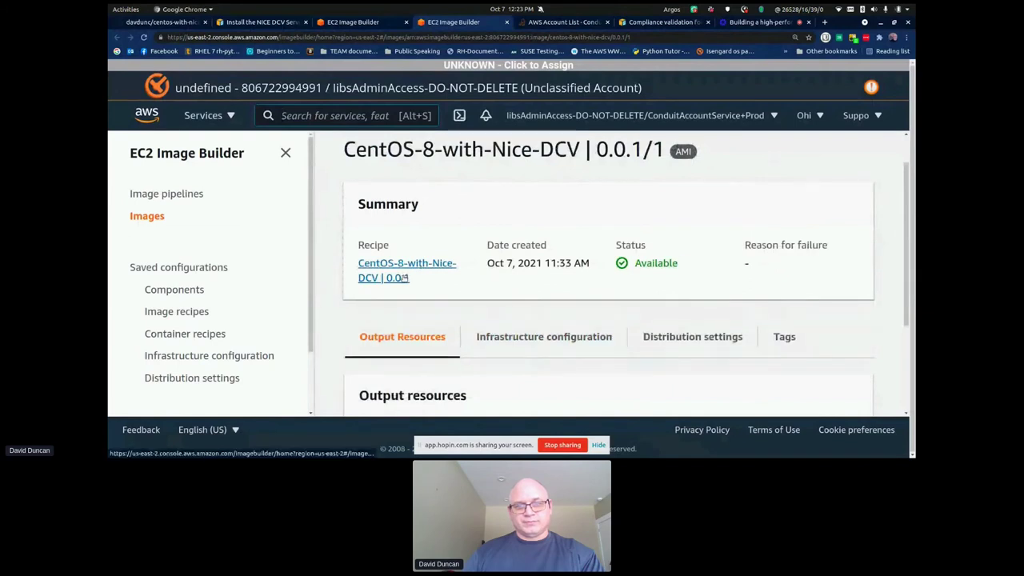
{"action": "scroll", "coordinate": [487, 287], "scroll_direction": "down", "scroll_amount": 1}
{"action": "scroll", "coordinate": [490, 292], "scroll_direction": "down", "scroll_amount": 3}
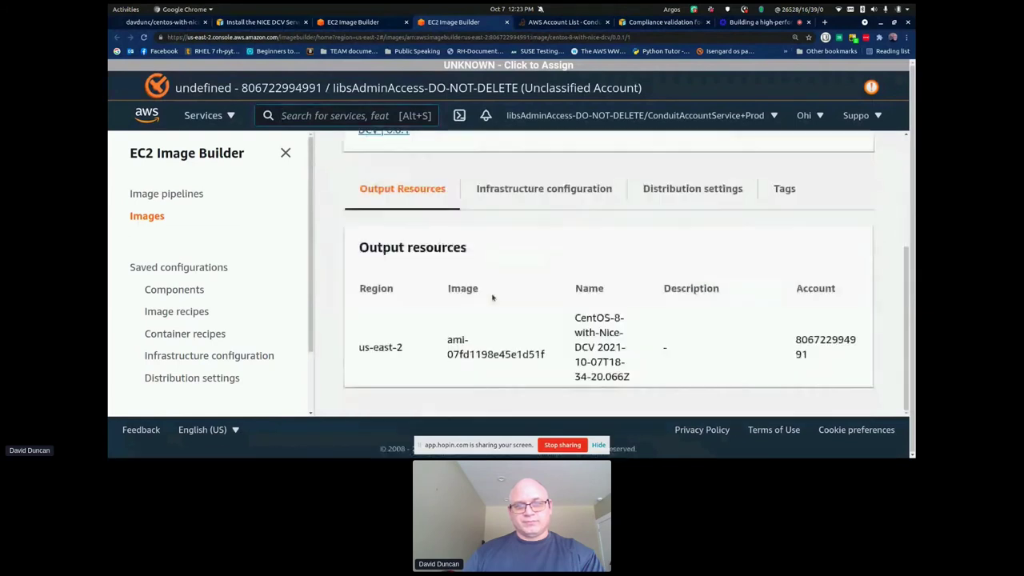
{"action": "triple_click", "coordinate": [506, 355]}
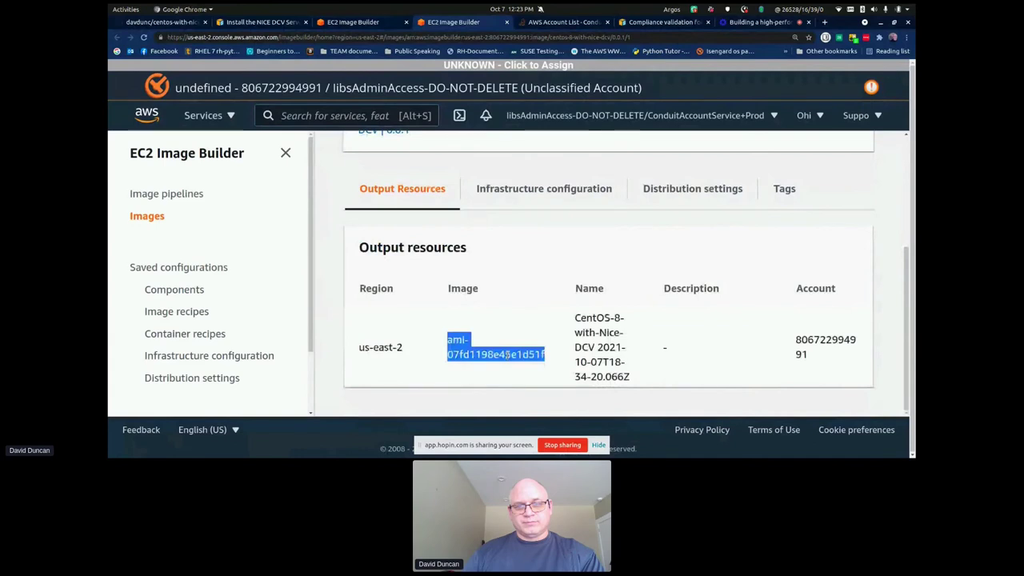
{"action": "right_click", "coordinate": [508, 356]}
{"action": "left_click", "coordinate": [560, 361]}
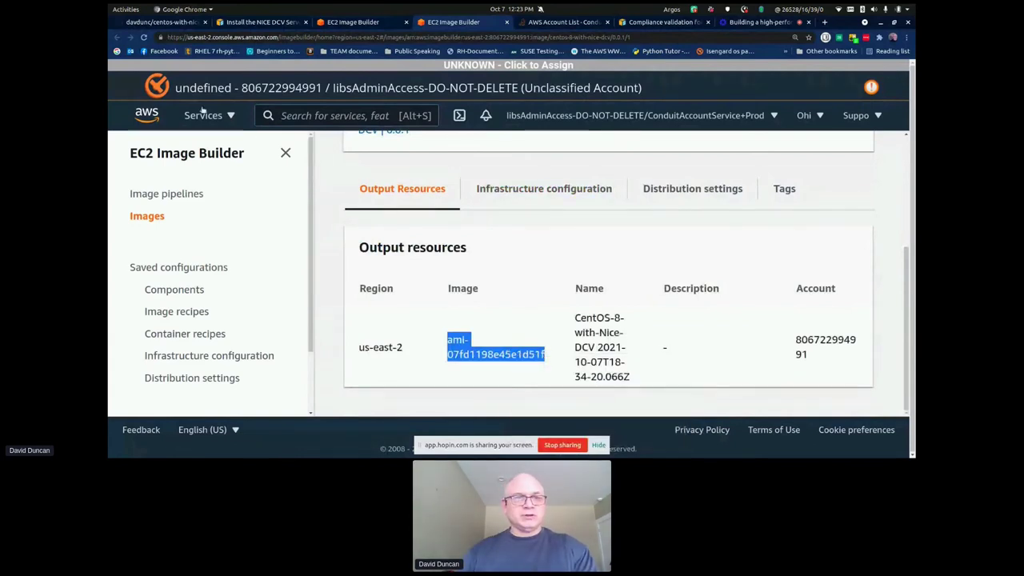
- Switch to the EC2 service and open the list of running instances
{"action": "left_click", "coordinate": [206, 116]}
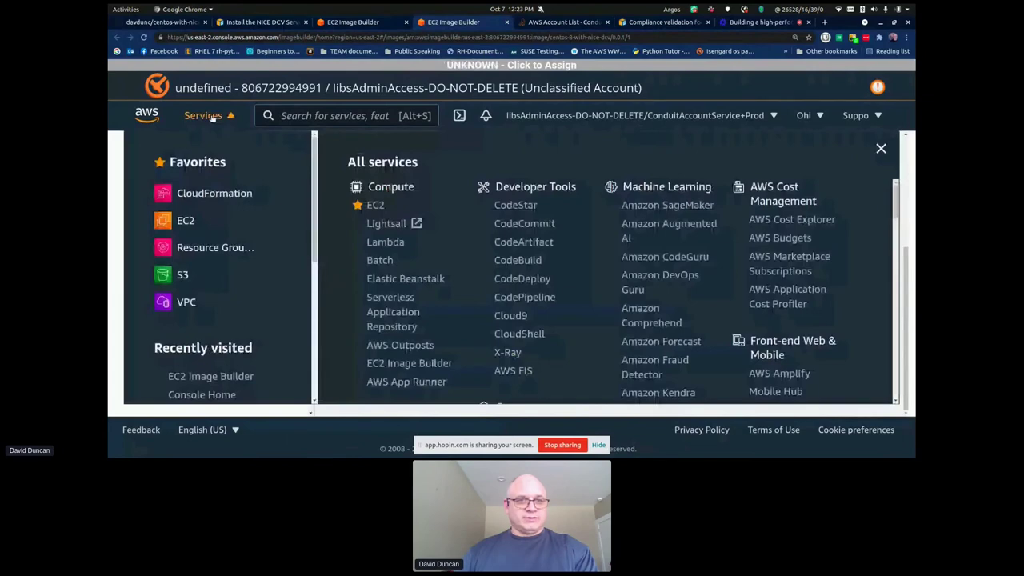
{"action": "left_click", "coordinate": [186, 220]}
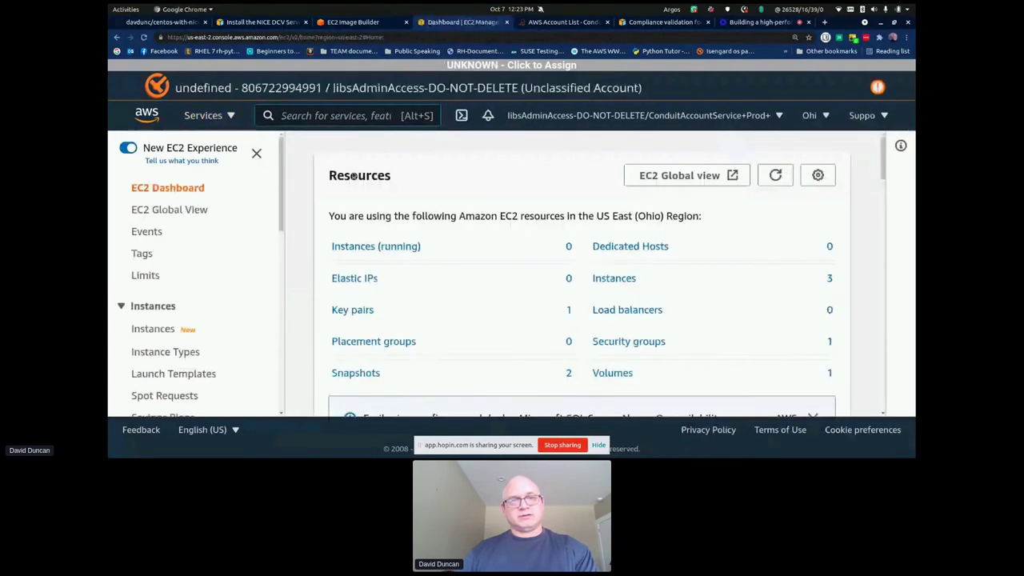
{"action": "left_click", "coordinate": [344, 245]}
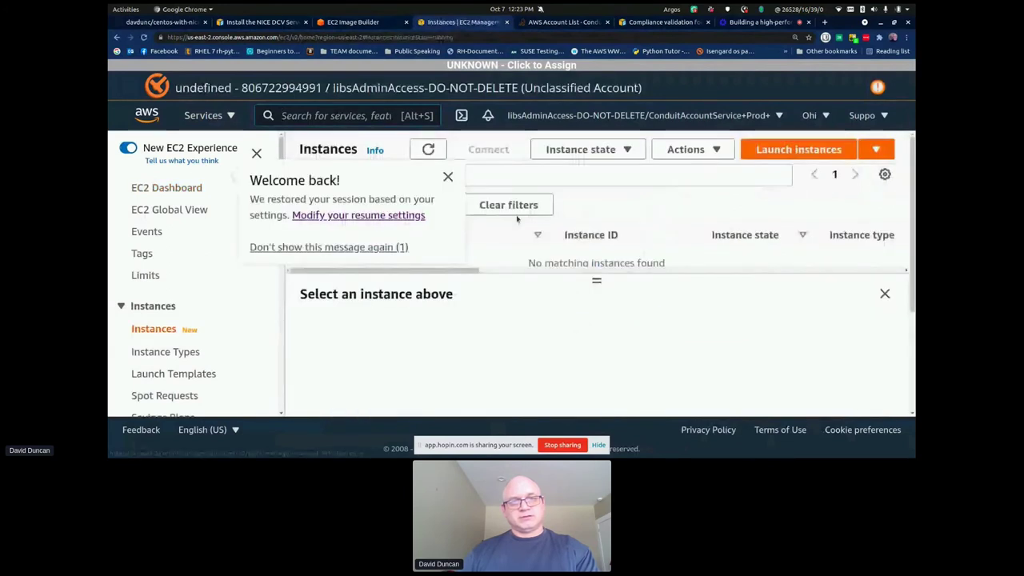
- Start launching a new instance and choose the CentOS-8-with-Nice-DCV image from the account's own AMIs
{"action": "left_click", "coordinate": [772, 149]}
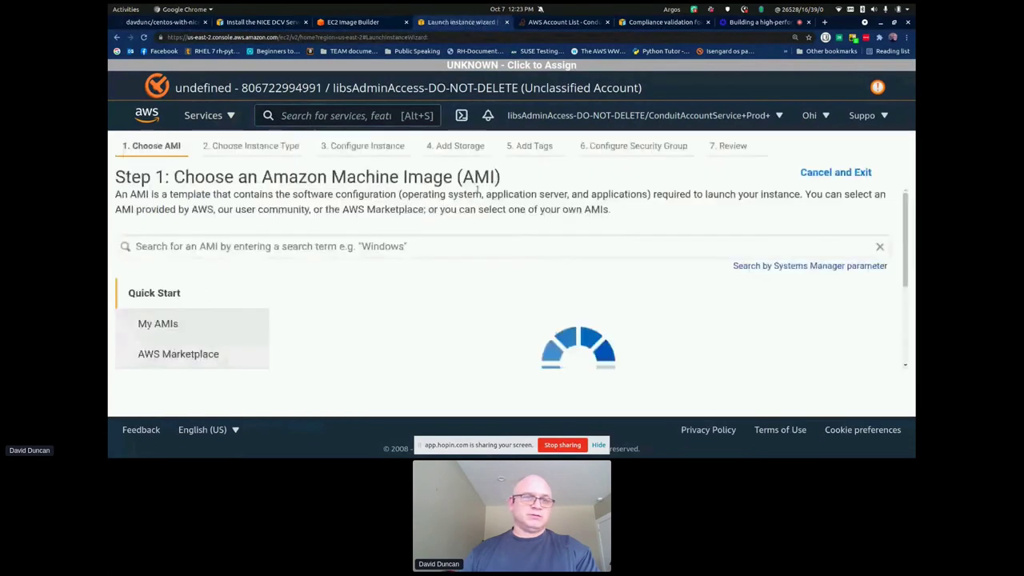
{"action": "left_click", "coordinate": [244, 248]}
{"action": "left_click", "coordinate": [158, 323]}
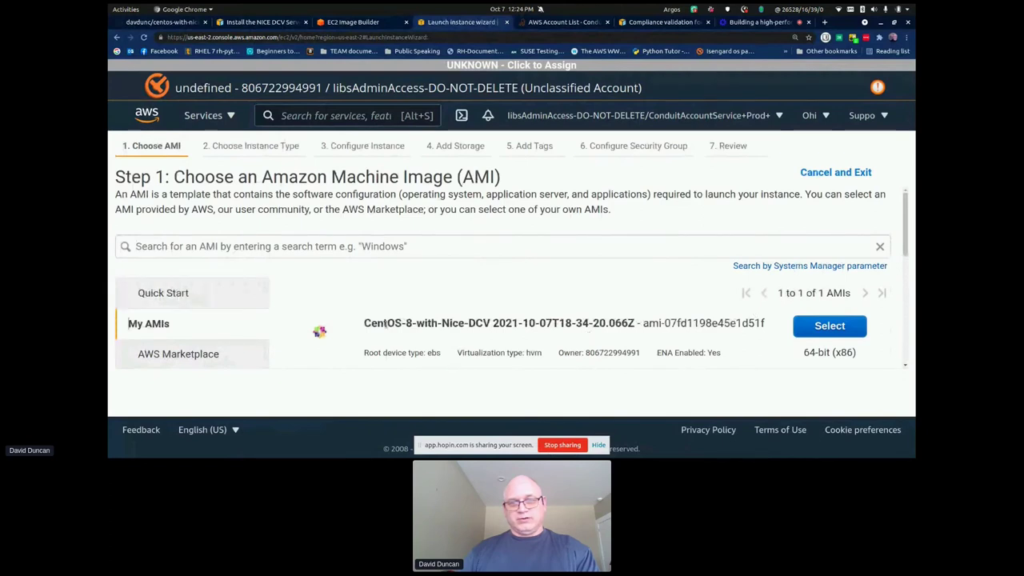
{"action": "left_click_drag", "start_coordinate": [362, 323], "coordinate": [633, 320]}
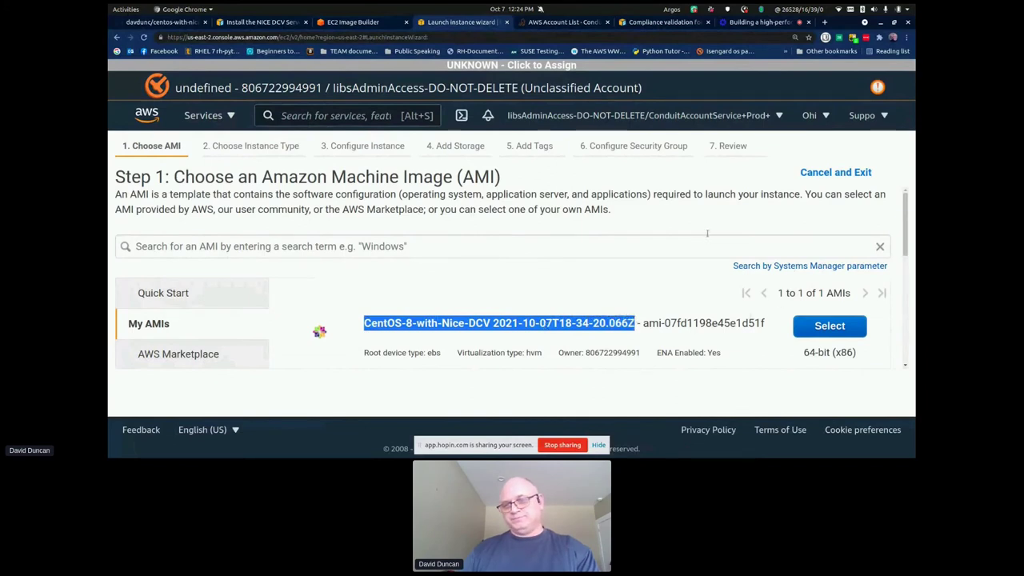
{"action": "left_click", "coordinate": [653, 241]}
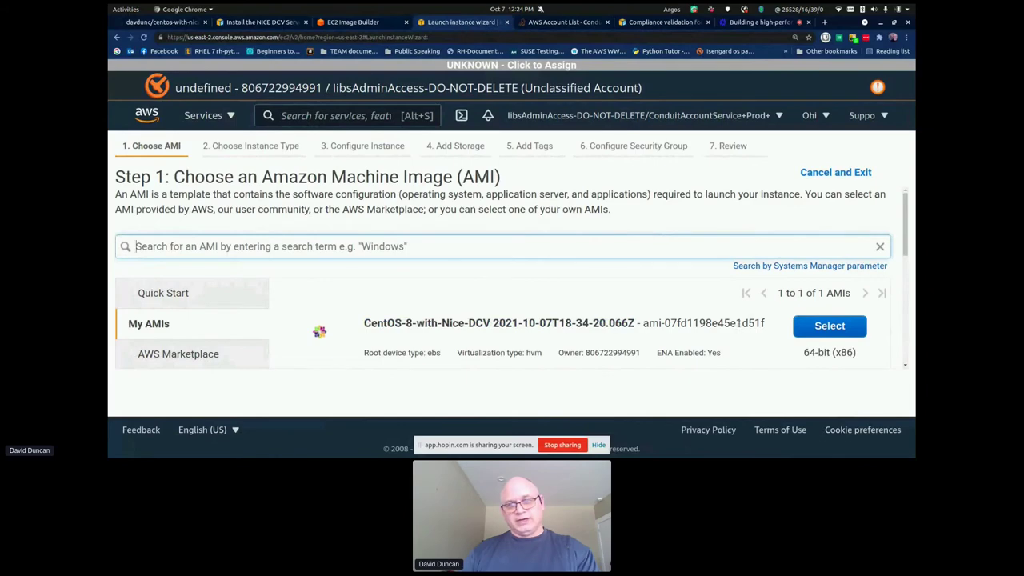
{"action": "left_click", "coordinate": [796, 329]}
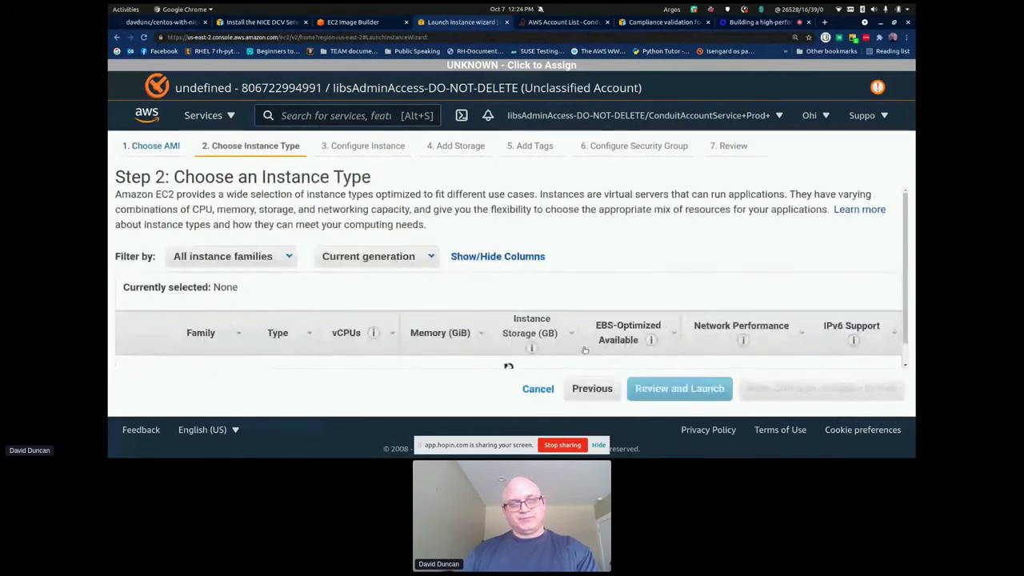
- Choose the c5.large instance type and continue to the instance details
{"action": "scroll", "coordinate": [588, 341], "scroll_direction": "down", "scroll_amount": 10}
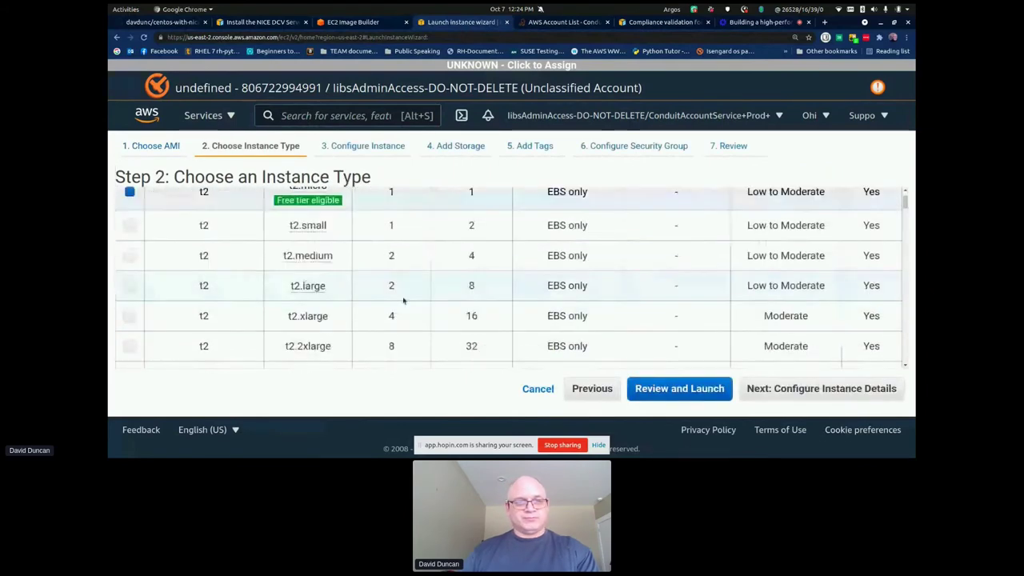
{"action": "scroll", "coordinate": [381, 300], "scroll_direction": "down", "scroll_amount": 4}
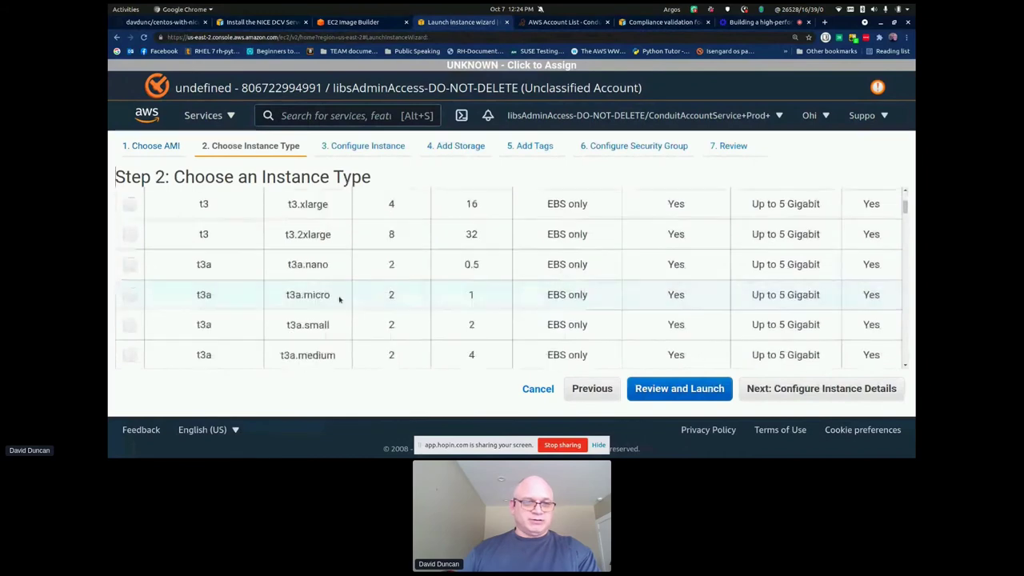
{"action": "scroll", "coordinate": [339, 299], "scroll_direction": "down", "scroll_amount": 10}
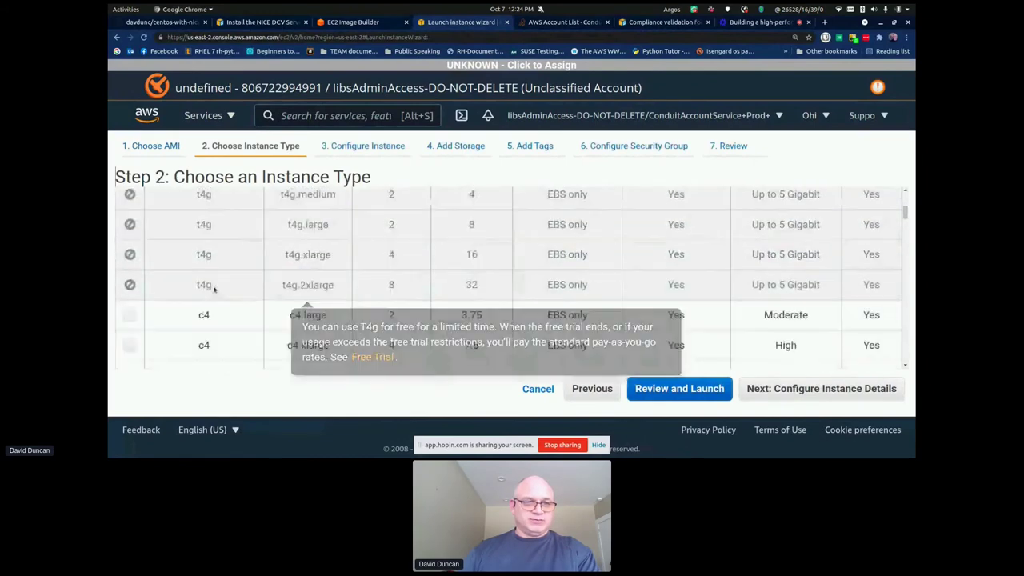
{"action": "scroll", "coordinate": [219, 286], "scroll_direction": "down", "scroll_amount": 5}
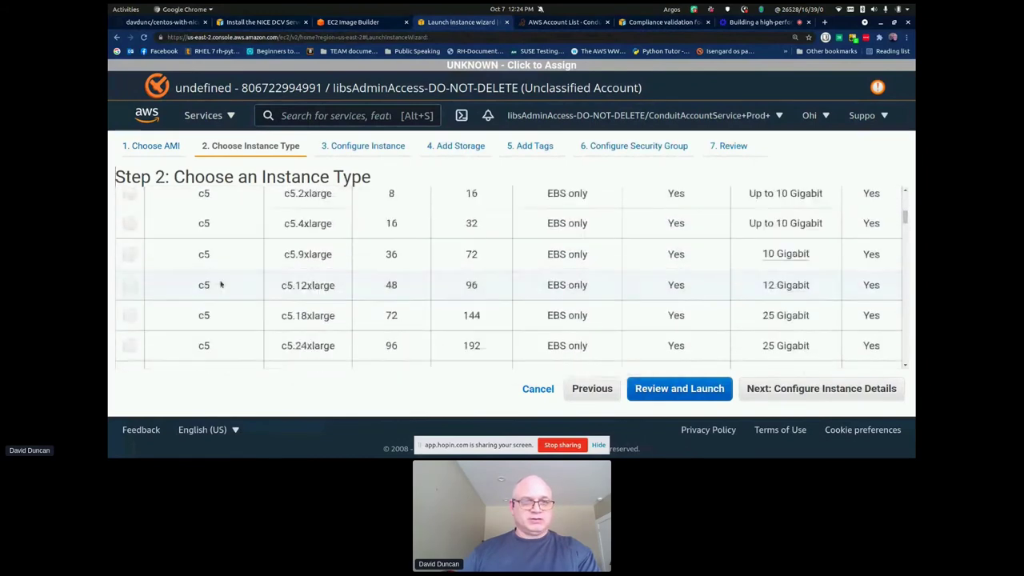
{"action": "scroll", "coordinate": [221, 285], "scroll_direction": "up", "scroll_amount": 3}
{"action": "left_click", "coordinate": [141, 221]}
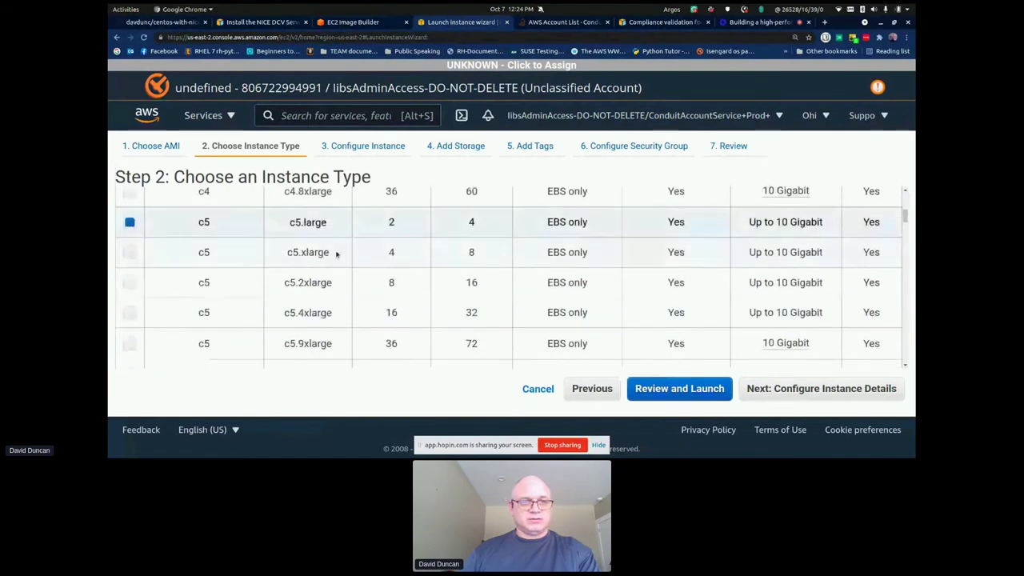
{"action": "left_click", "coordinate": [790, 389]}
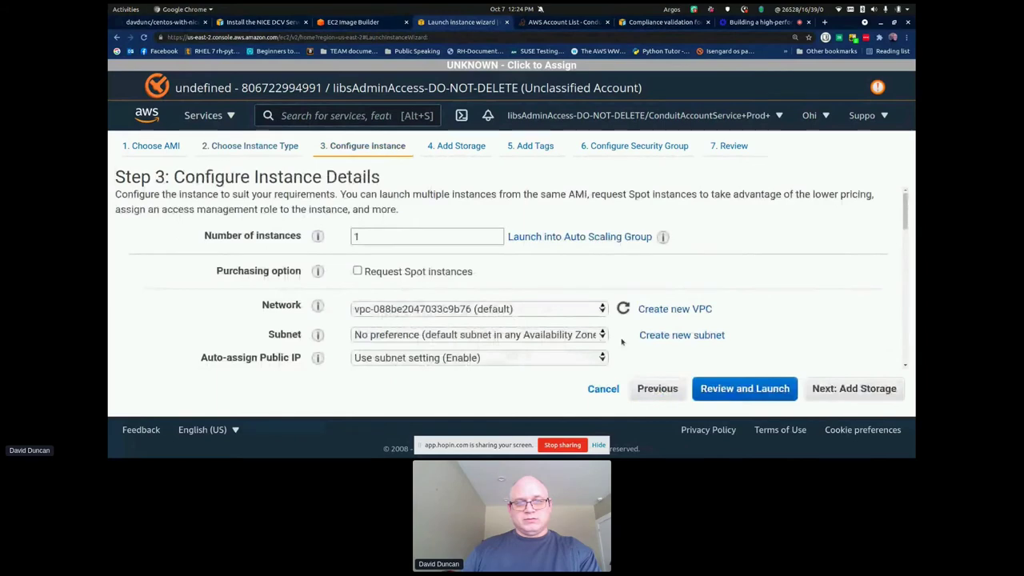
- Review the instance detail options, from network and IAM role down to the metadata and user data settings
{"action": "scroll", "coordinate": [670, 338], "scroll_direction": "down", "scroll_amount": 1}
{"action": "scroll", "coordinate": [671, 337], "scroll_direction": "down", "scroll_amount": 2}
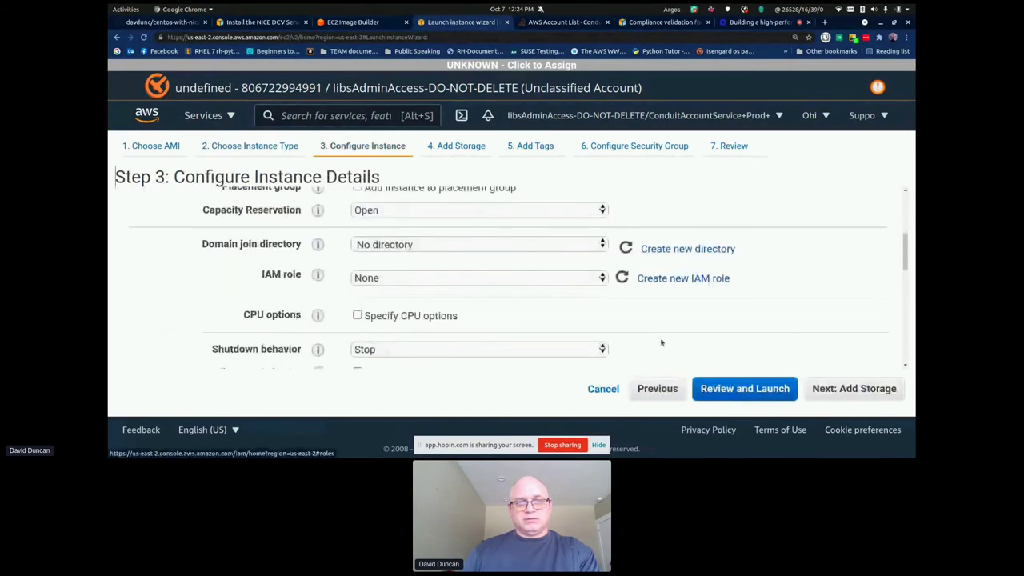
{"action": "scroll", "coordinate": [660, 343], "scroll_direction": "up", "scroll_amount": 1}
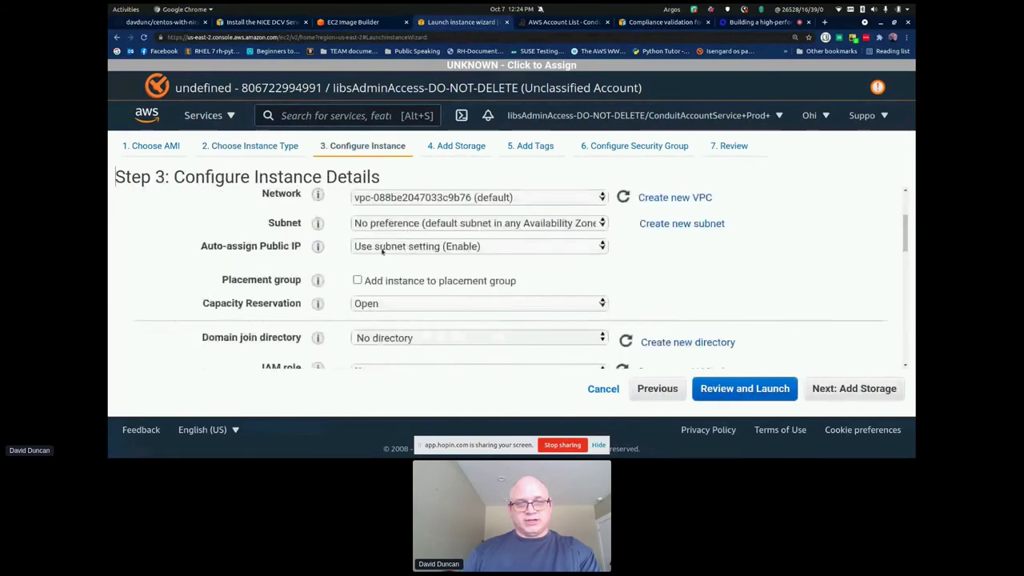
{"action": "scroll", "coordinate": [587, 311], "scroll_direction": "down", "scroll_amount": 1}
{"action": "scroll", "coordinate": [586, 311], "scroll_direction": "down", "scroll_amount": 3}
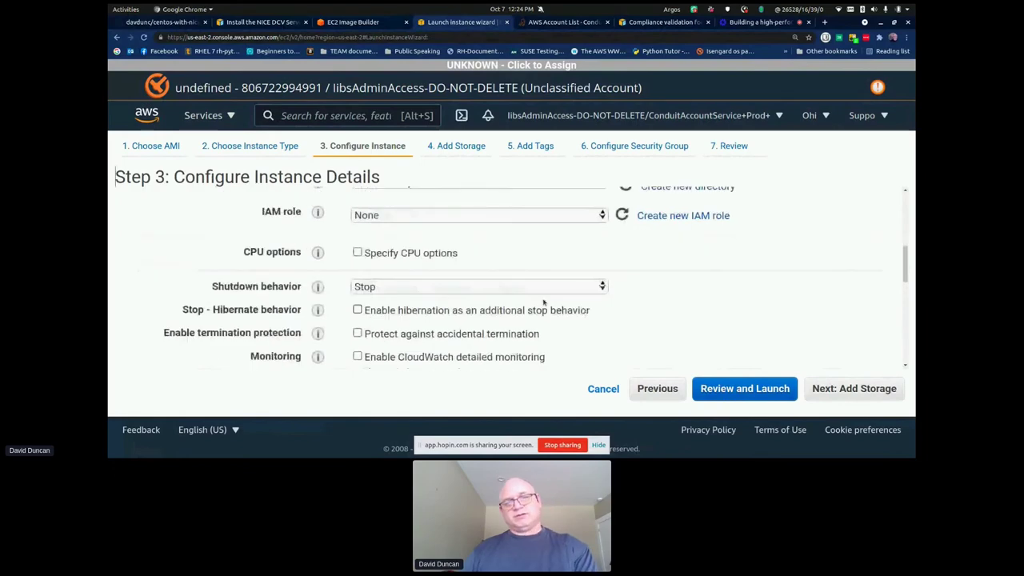
{"action": "scroll", "coordinate": [543, 291], "scroll_direction": "down", "scroll_amount": 2}
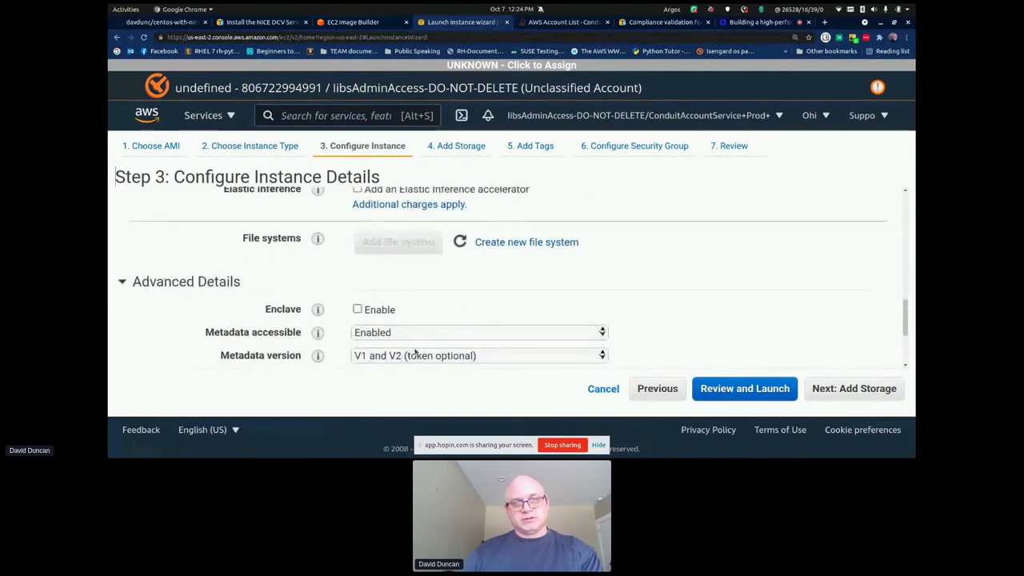
{"action": "scroll", "coordinate": [415, 352], "scroll_direction": "down", "scroll_amount": 1}
{"action": "scroll", "coordinate": [417, 351], "scroll_direction": "down", "scroll_amount": 3}
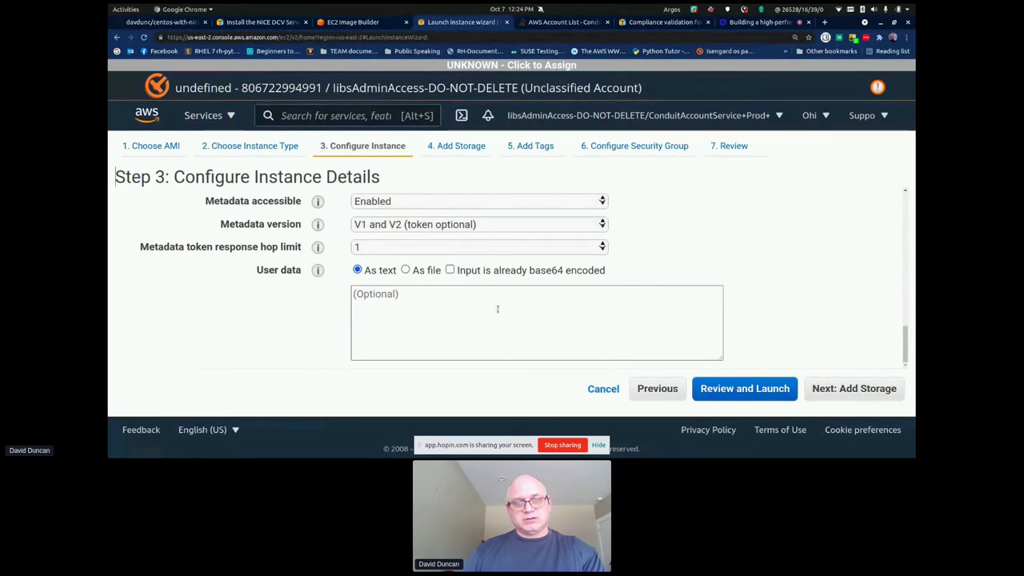
{"action": "scroll", "coordinate": [498, 318], "scroll_direction": "up", "scroll_amount": 5}
{"action": "scroll", "coordinate": [498, 313], "scroll_direction": "up", "scroll_amount": 10}
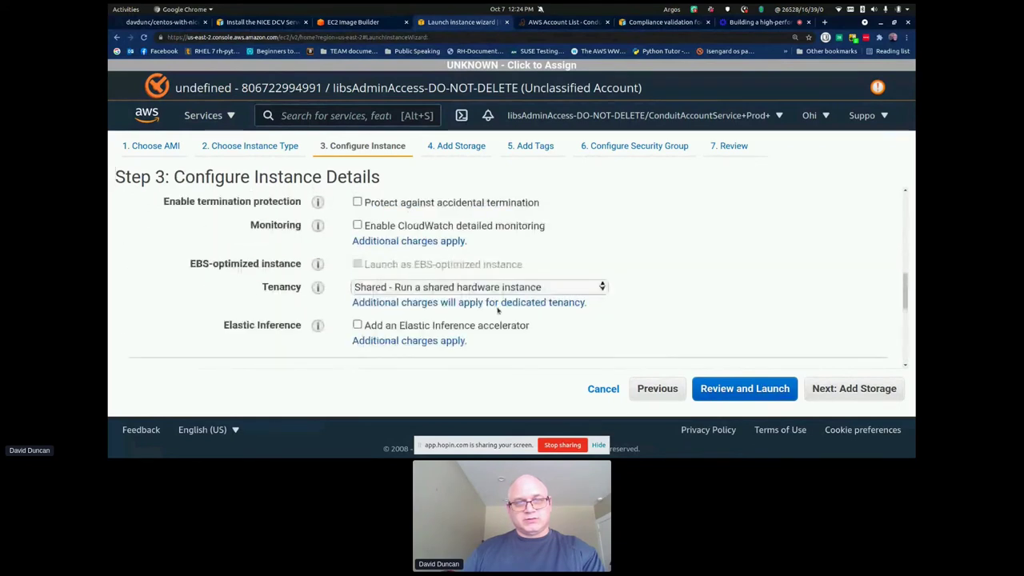
- Pass storage and tags with their defaults, assign the existing default VPC security group, and proceed to the launch review
{"action": "left_click", "coordinate": [839, 390]}
{"action": "left_click", "coordinate": [839, 391]}
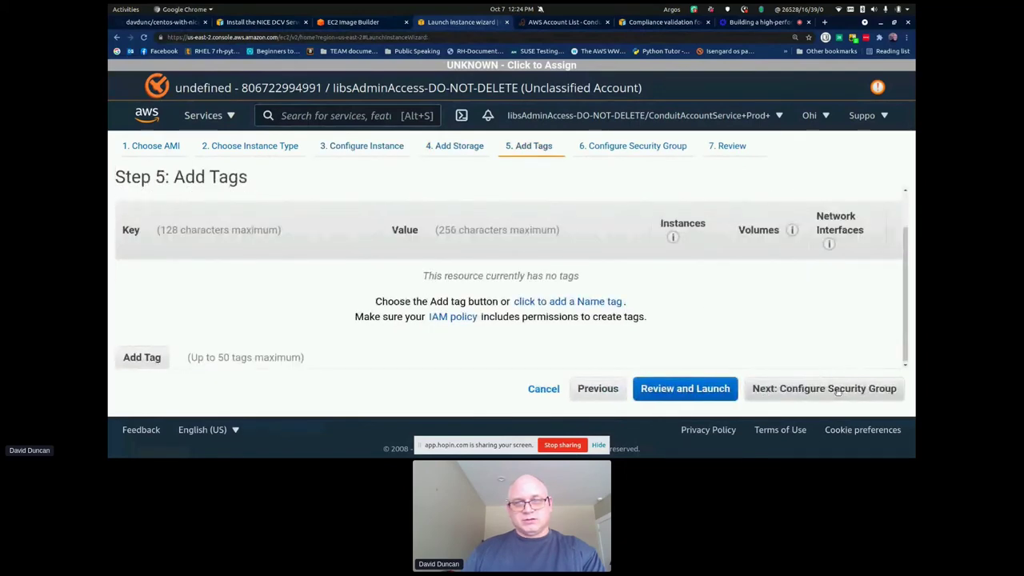
{"action": "left_click", "coordinate": [838, 390]}
{"action": "left_click", "coordinate": [392, 267]}
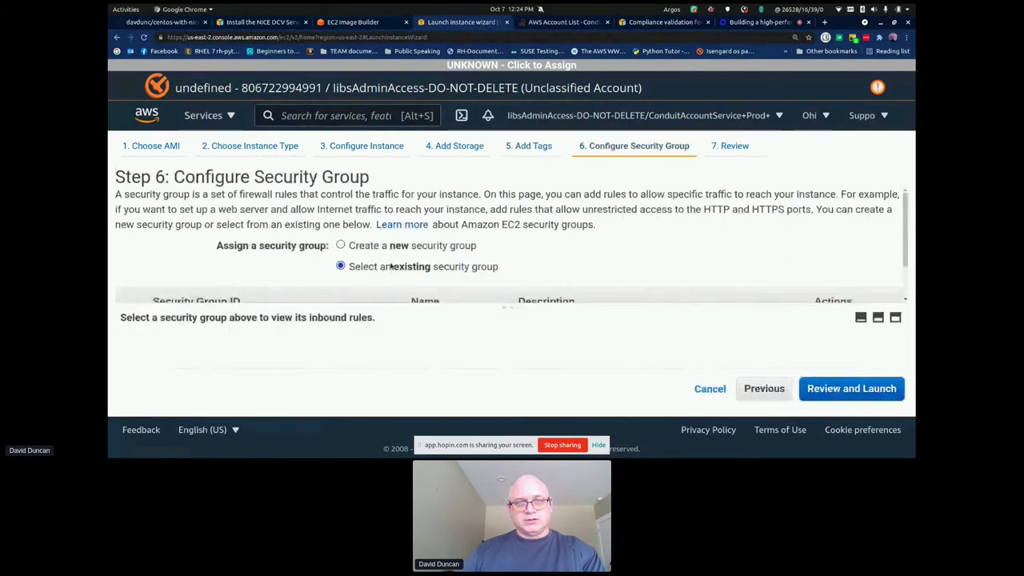
{"action": "scroll", "coordinate": [425, 300], "scroll_direction": "down", "scroll_amount": 2}
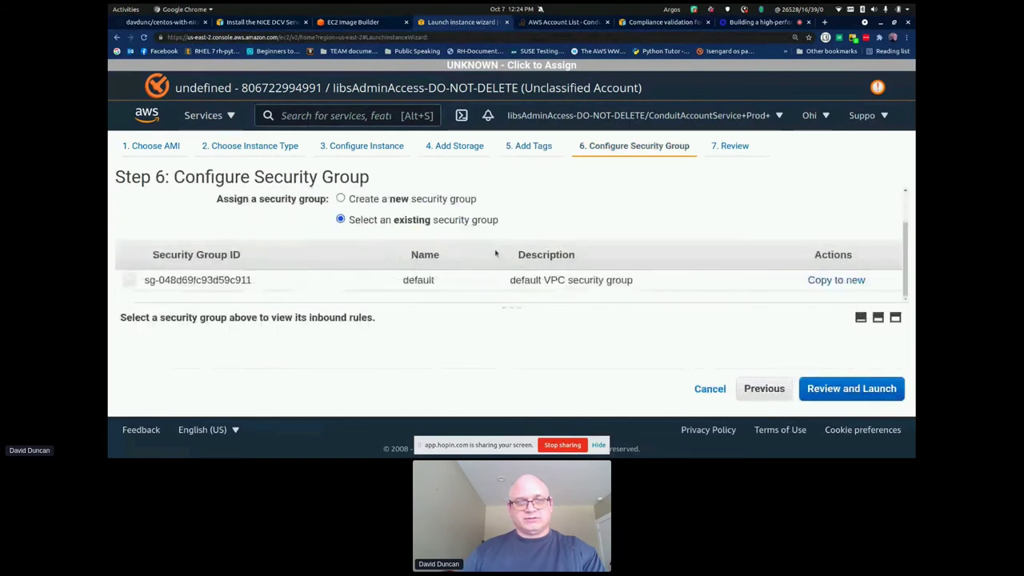
{"action": "left_click", "coordinate": [496, 279]}
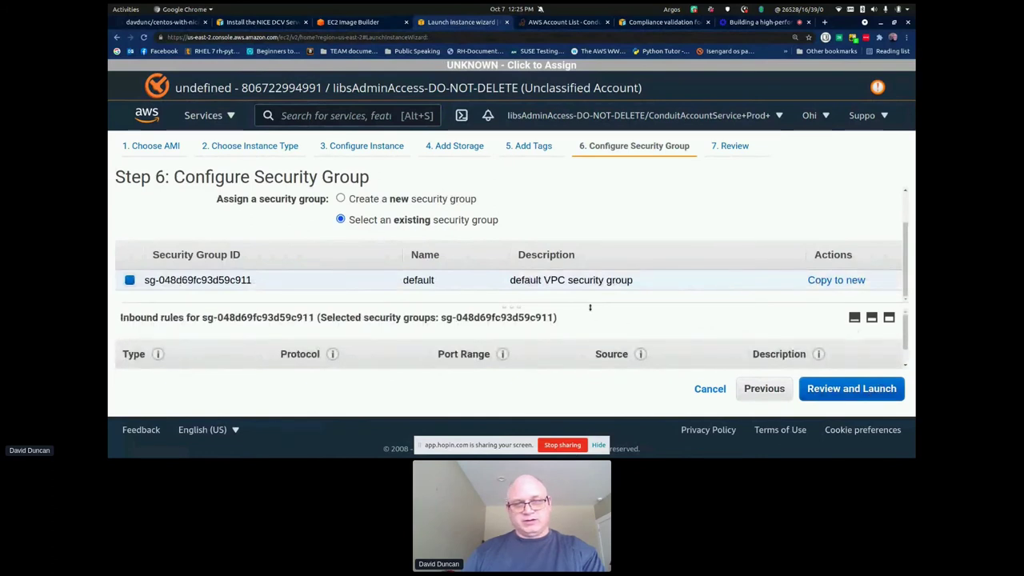
{"action": "left_click", "coordinate": [842, 390]}
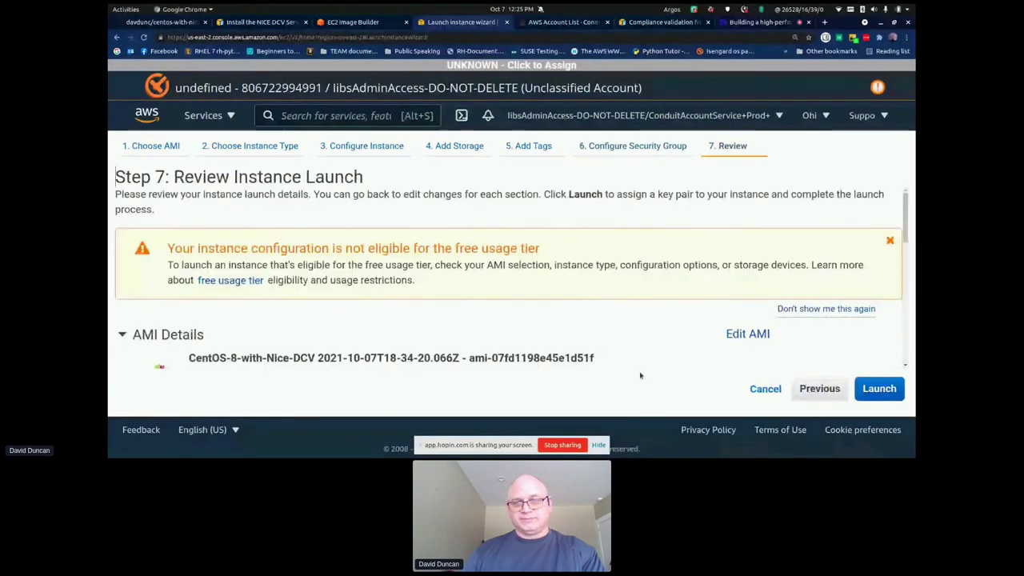
- Review the AMI, instance type and security group, then launch the instance with the existing RSA key pair, acknowledging access to its private key
{"action": "scroll", "coordinate": [602, 349], "scroll_direction": "down", "scroll_amount": 3}
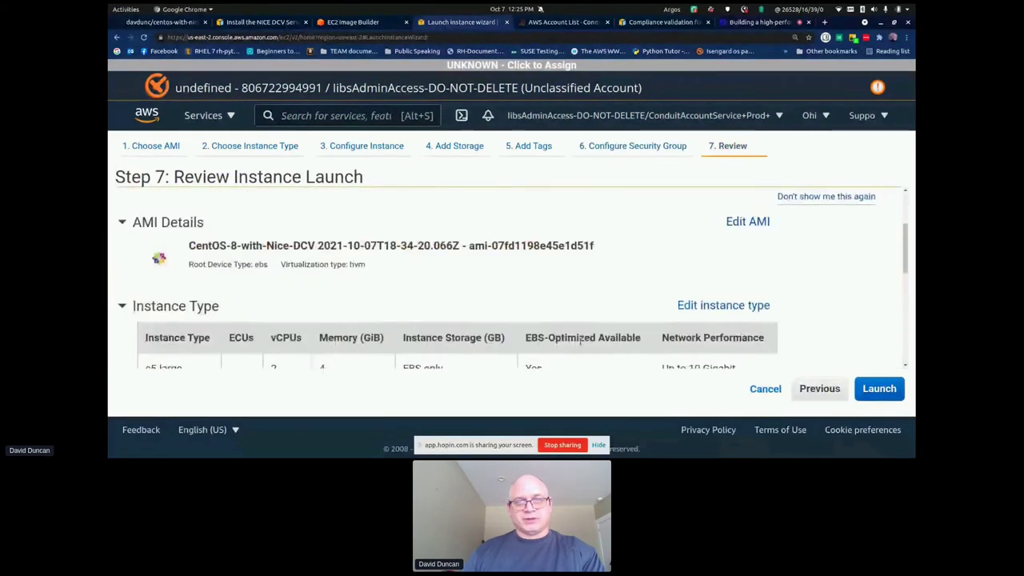
{"action": "scroll", "coordinate": [580, 342], "scroll_direction": "down", "scroll_amount": 3}
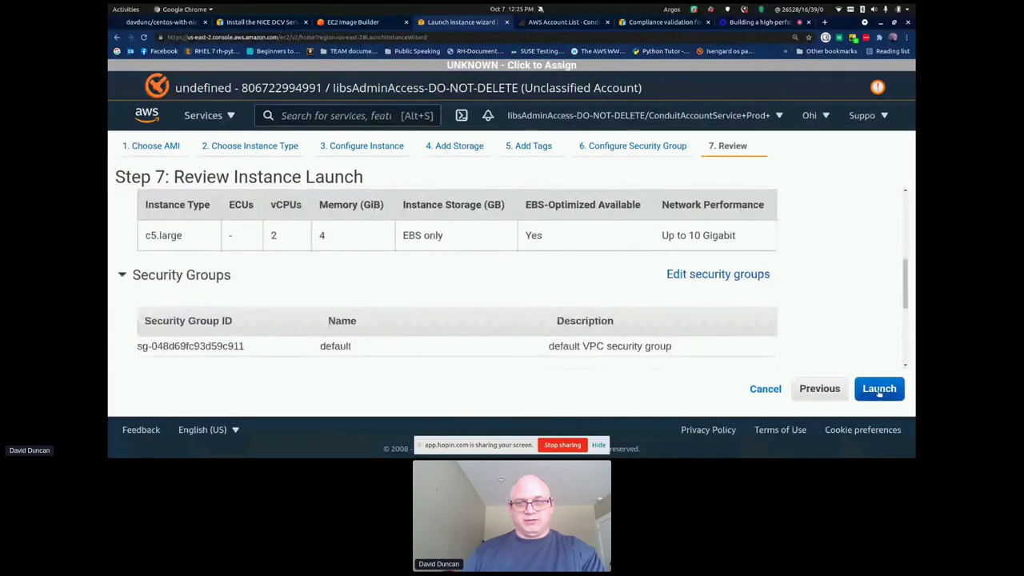
{"action": "left_click", "coordinate": [879, 390]}
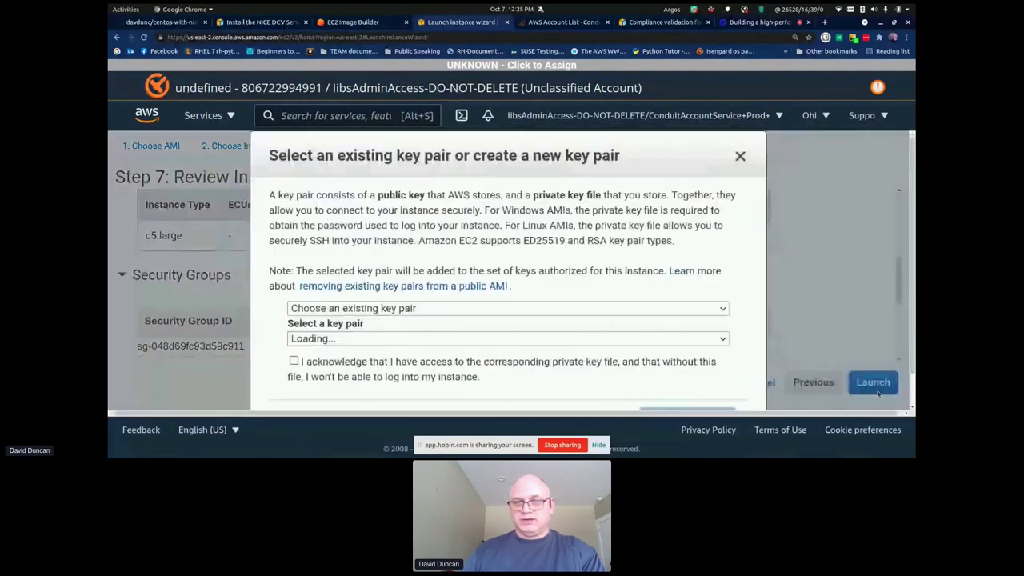
{"action": "left_click", "coordinate": [395, 311]}
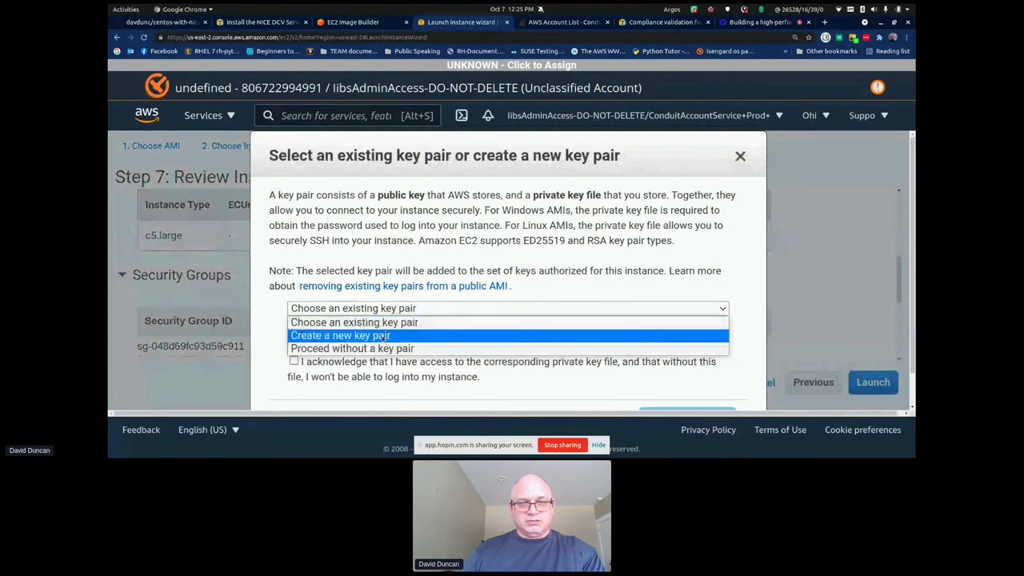
{"action": "left_click", "coordinate": [373, 320]}
{"action": "left_click", "coordinate": [293, 360]}
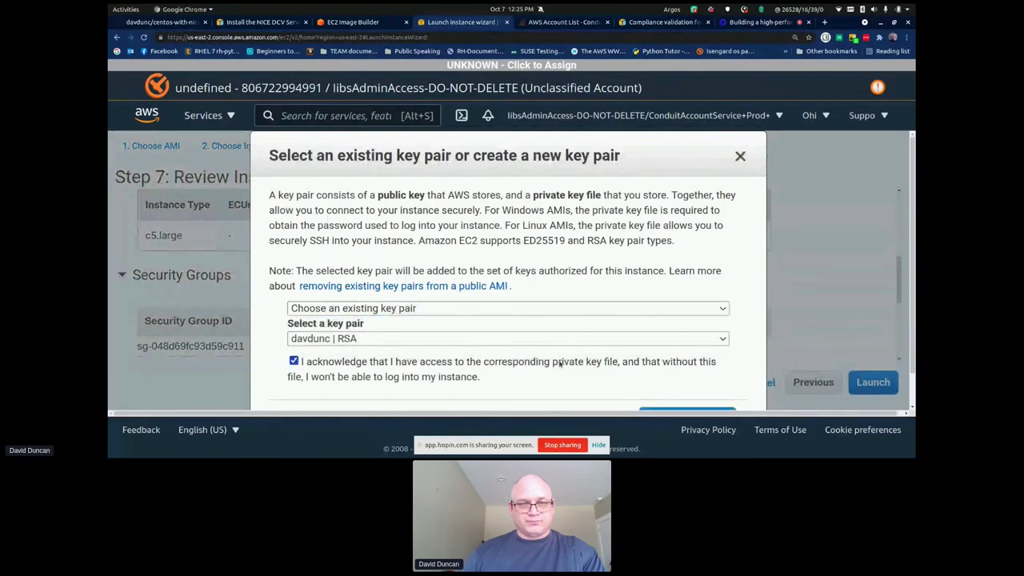
{"action": "scroll", "coordinate": [648, 340], "scroll_direction": "down", "scroll_amount": 1}
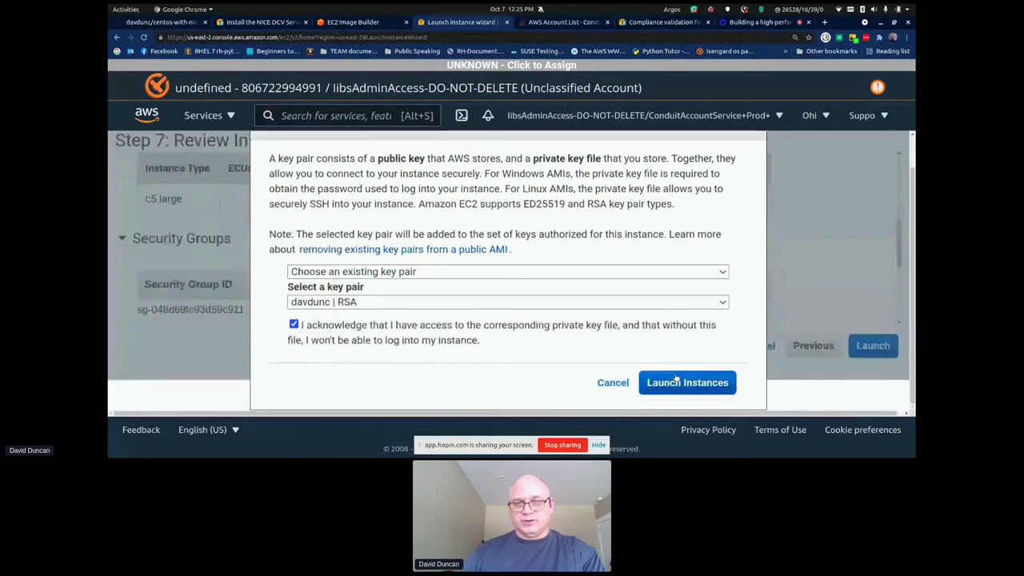
{"action": "left_click", "coordinate": [683, 381]}
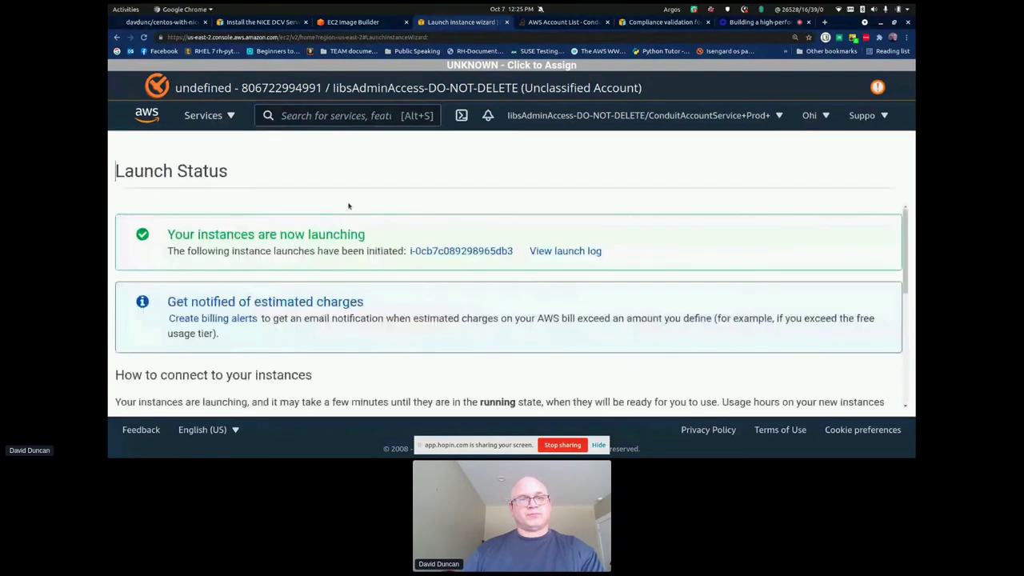
- Open the newly launched instance from the launch status and look for its entry in the filtered instances list
{"action": "left_click", "coordinate": [472, 253]}
{"action": "scroll", "coordinate": [549, 239], "scroll_direction": "down", "scroll_amount": 1}
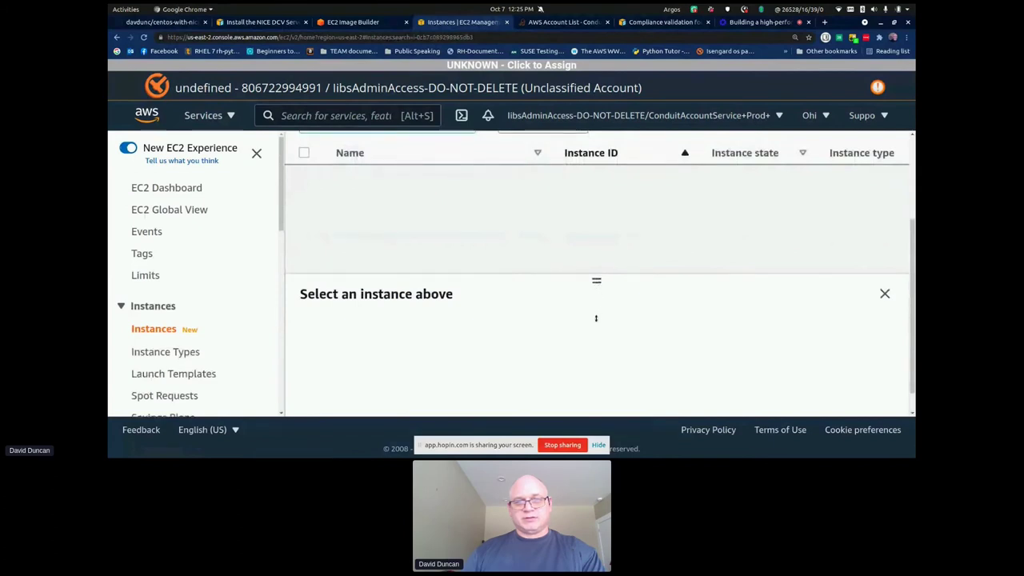
{"action": "scroll", "coordinate": [515, 242], "scroll_direction": "up", "scroll_amount": 2}
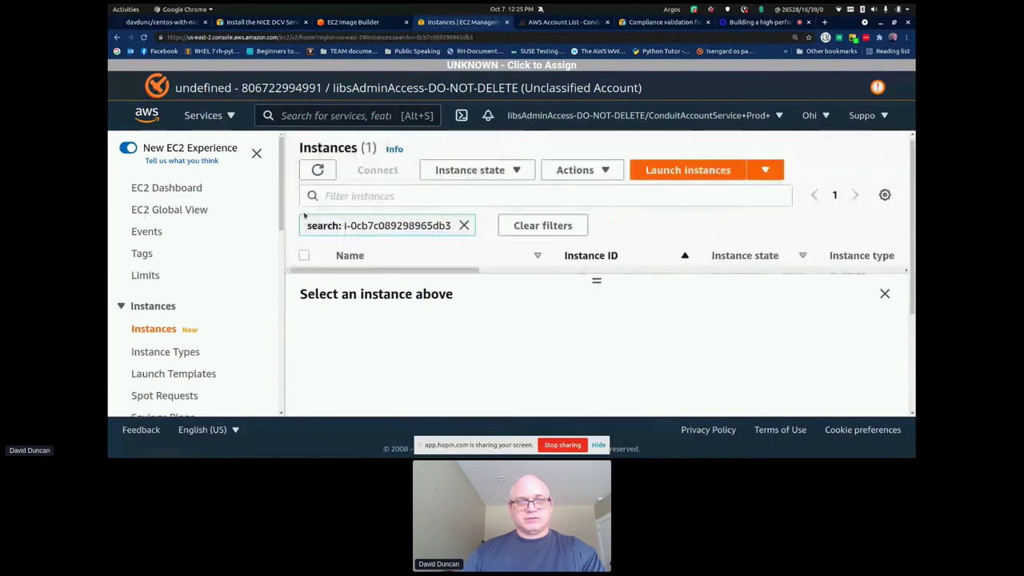
{"action": "scroll", "coordinate": [314, 247], "scroll_direction": "up", "scroll_amount": 1}
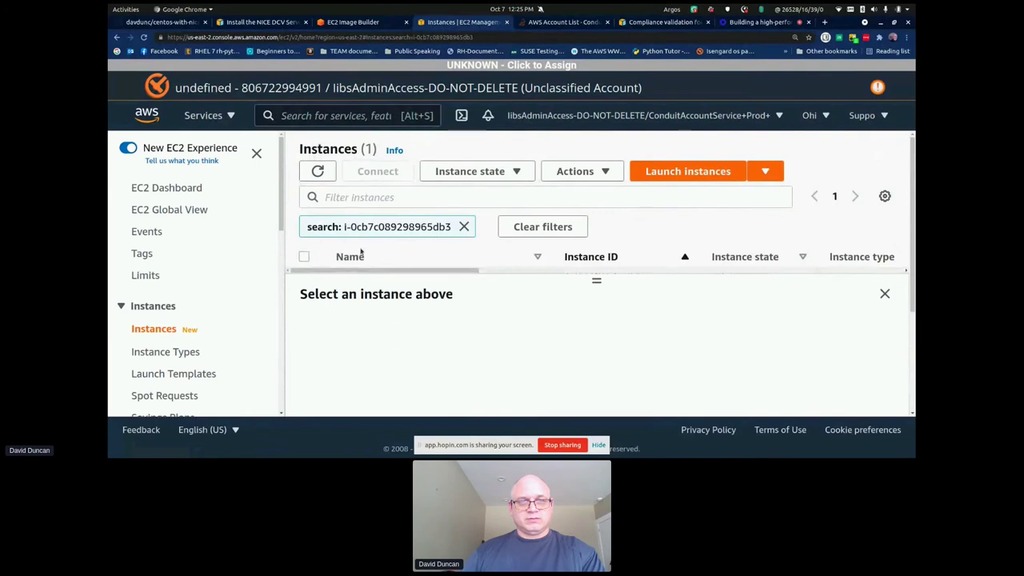
{"action": "scroll", "coordinate": [339, 245], "scroll_direction": "down", "scroll_amount": 1}
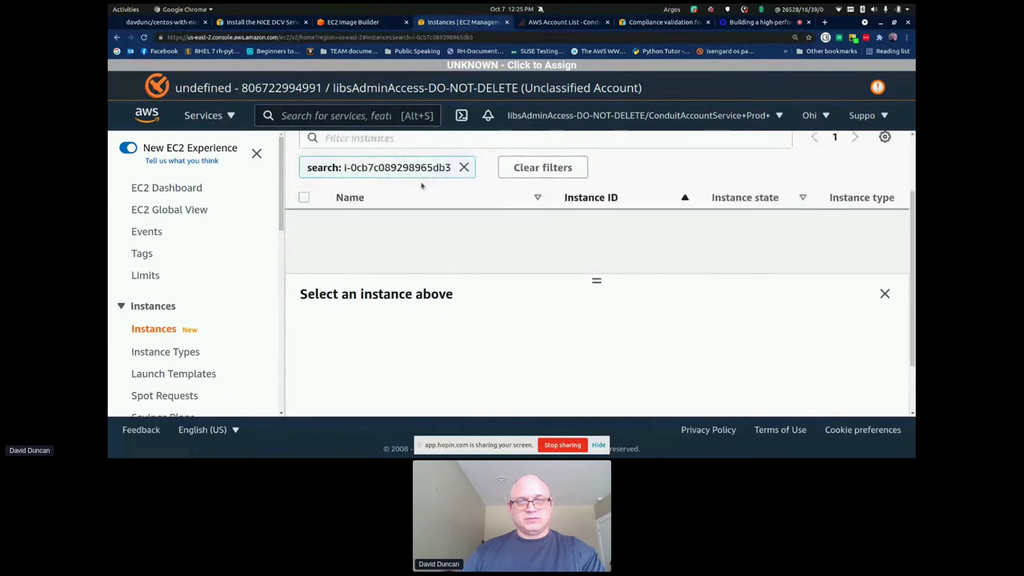
{"action": "scroll", "coordinate": [598, 233], "scroll_direction": "down", "scroll_amount": 1}
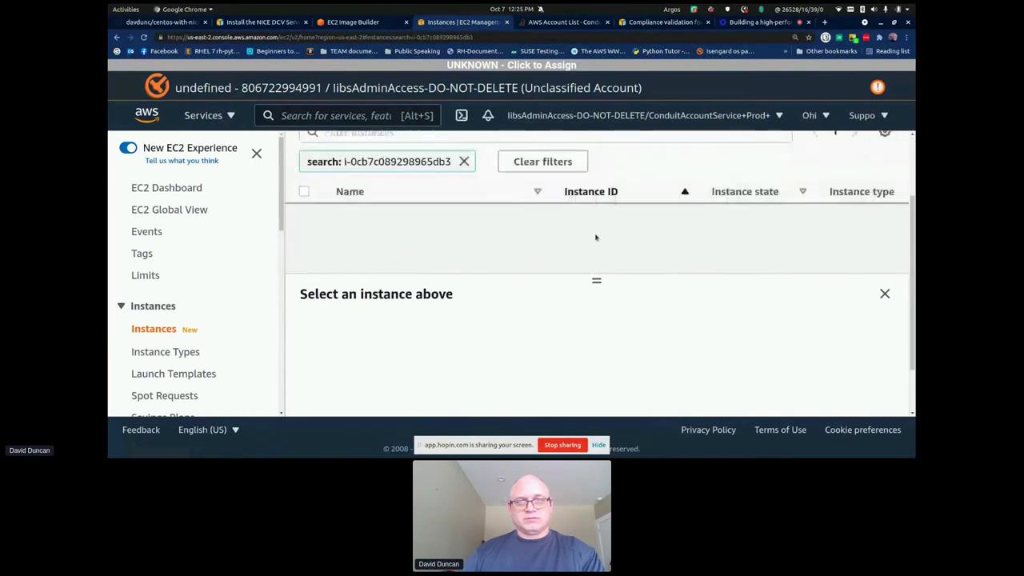
{"action": "scroll", "coordinate": [595, 237], "scroll_direction": "up", "scroll_amount": 2}
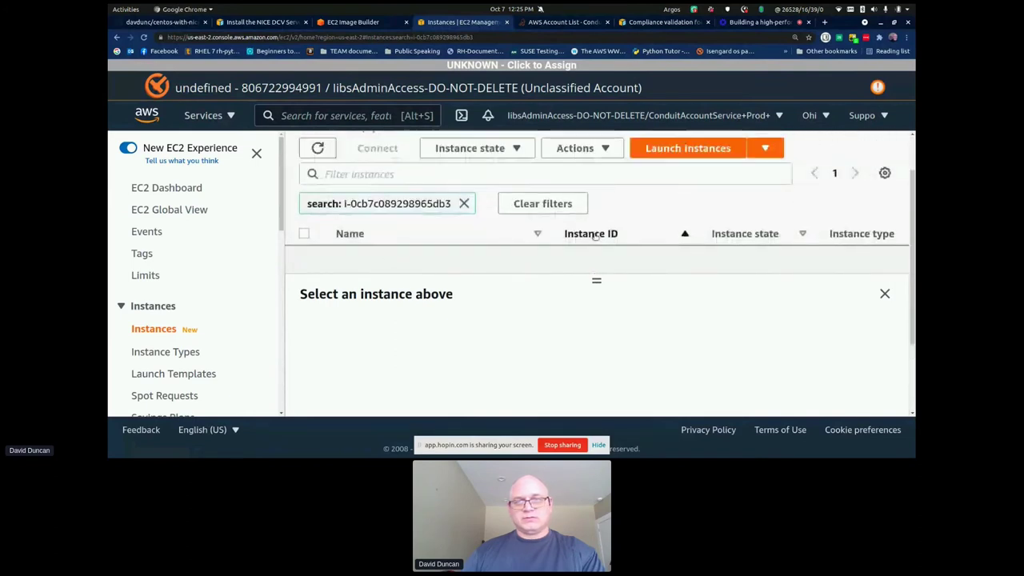
- Clear the instance ID filter and reduce the page zoom to 150% to look through all instances
{"action": "left_click", "coordinate": [464, 212]}
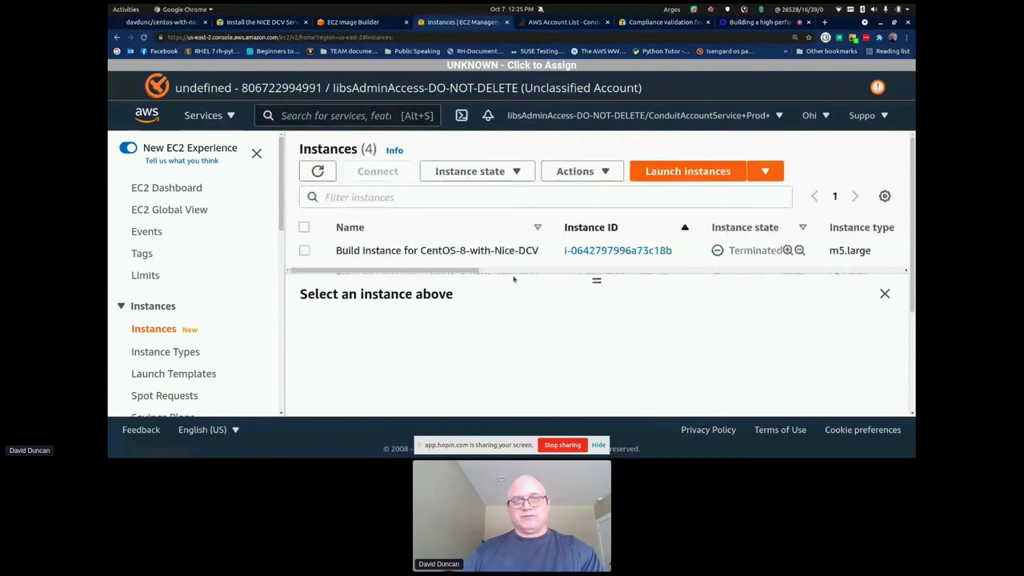
{"action": "scroll", "coordinate": [494, 242], "scroll_direction": "down", "scroll_amount": 1}
{"action": "scroll", "coordinate": [494, 243], "scroll_direction": "down", "scroll_amount": 1}
{"action": "scroll", "coordinate": [496, 248], "scroll_direction": "up", "scroll_amount": 2}
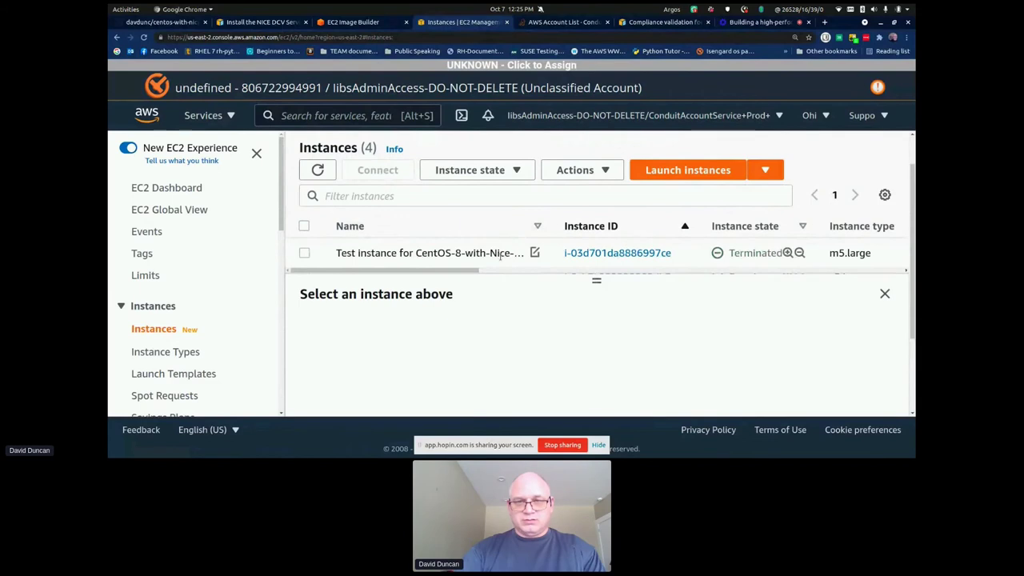
{"action": "key", "text": "ctrl+minus"}
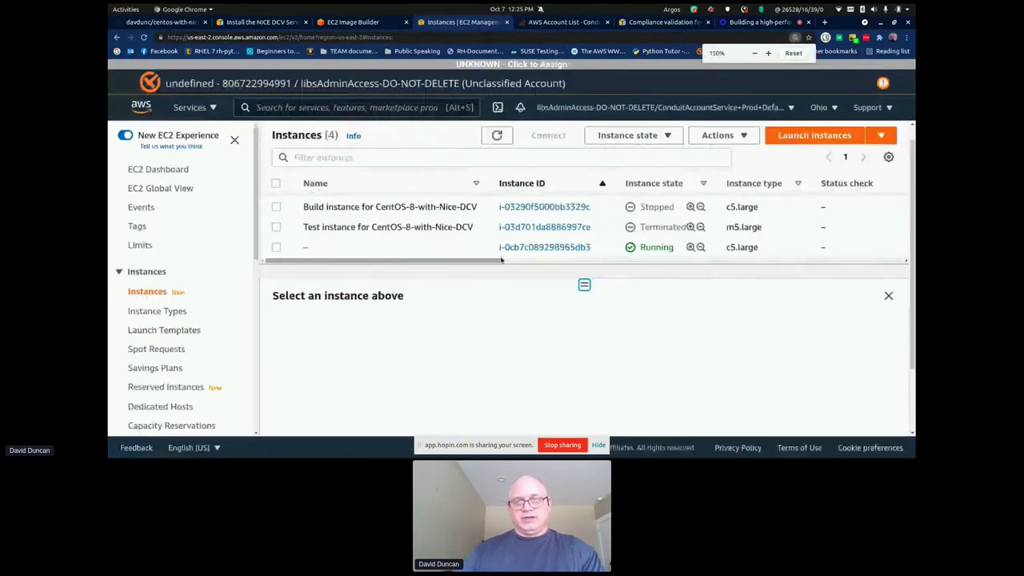
{"action": "scroll", "coordinate": [502, 259], "scroll_direction": "down", "scroll_amount": 1}
{"action": "scroll", "coordinate": [551, 245], "scroll_direction": "up", "scroll_amount": 1}
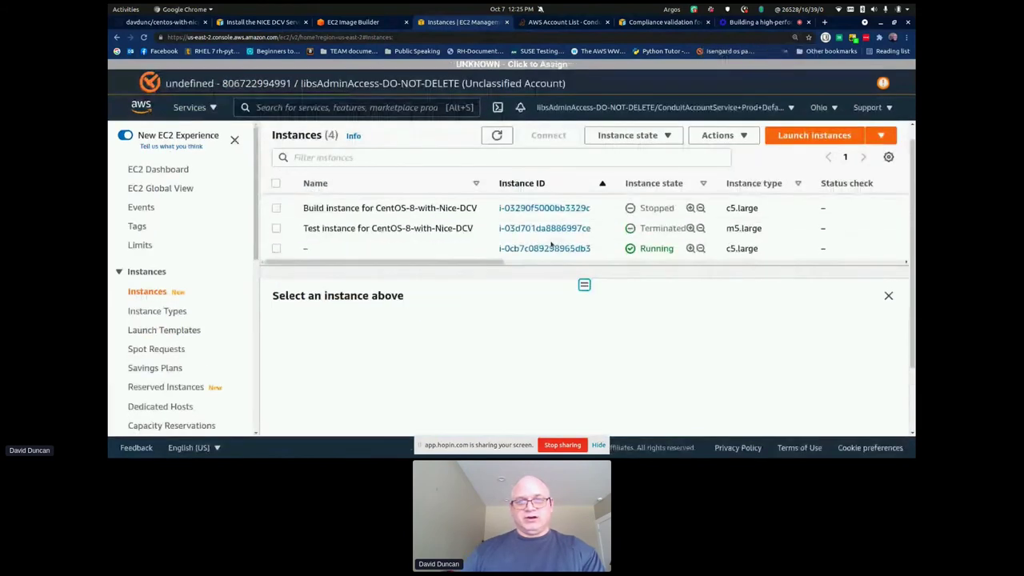
{"action": "scroll", "coordinate": [551, 245], "scroll_direction": "up", "scroll_amount": 1}
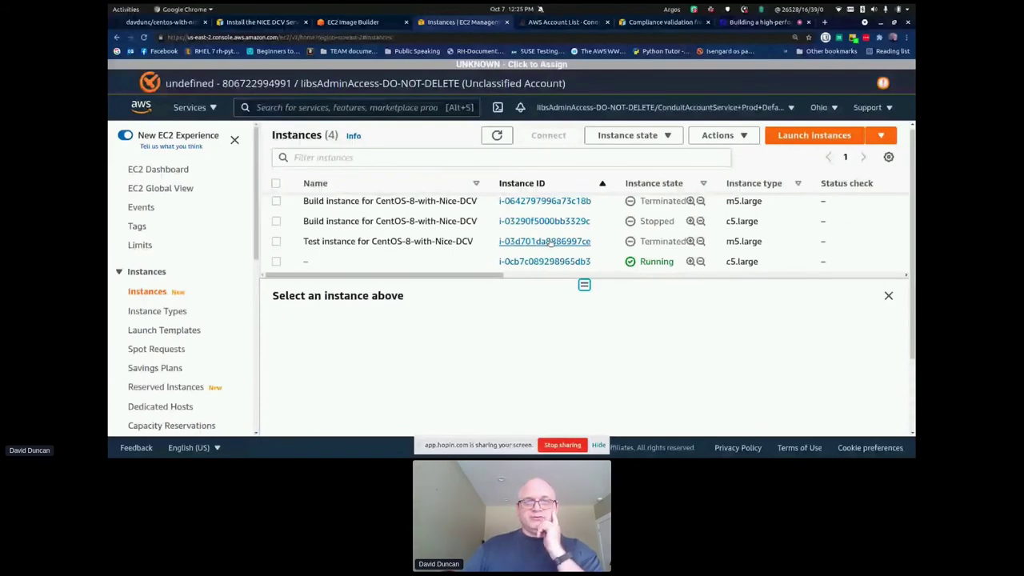
- Look at the two CentOS-8-with-Nice-DCV build instances and the summary of the running unnamed instance
{"action": "double_click", "coordinate": [341, 203]}
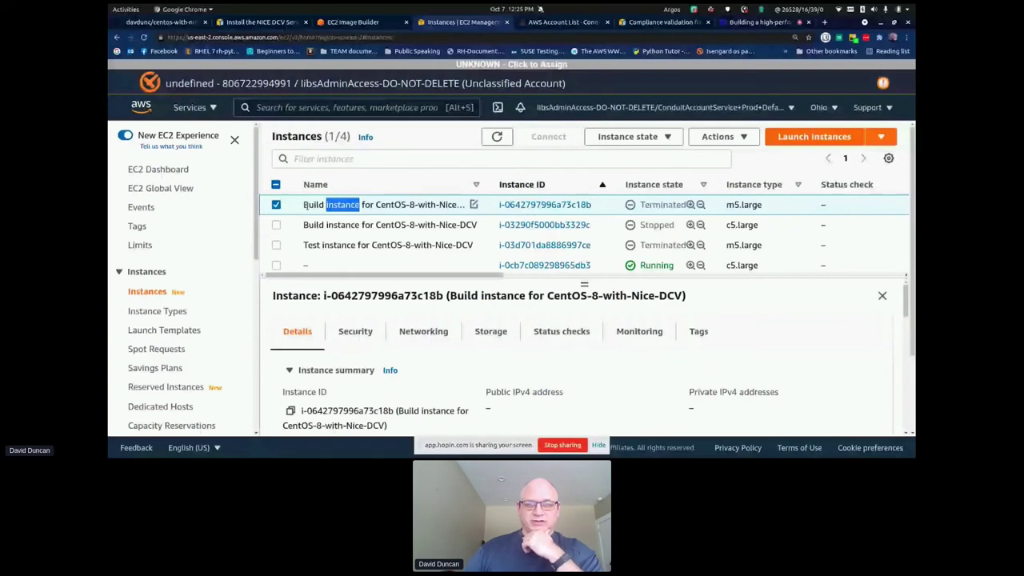
{"action": "left_click", "coordinate": [377, 225]}
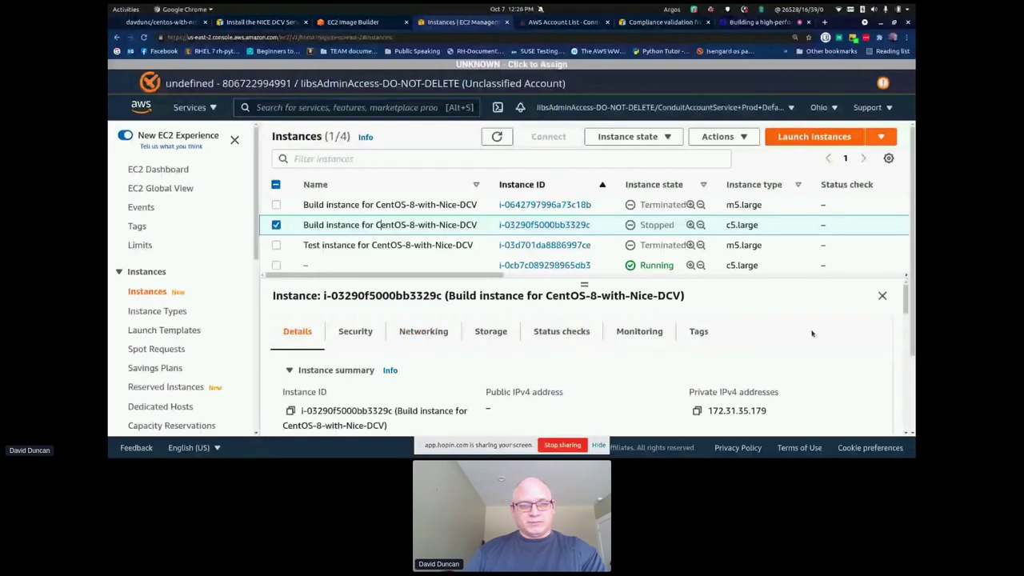
{"action": "left_click", "coordinate": [384, 265]}
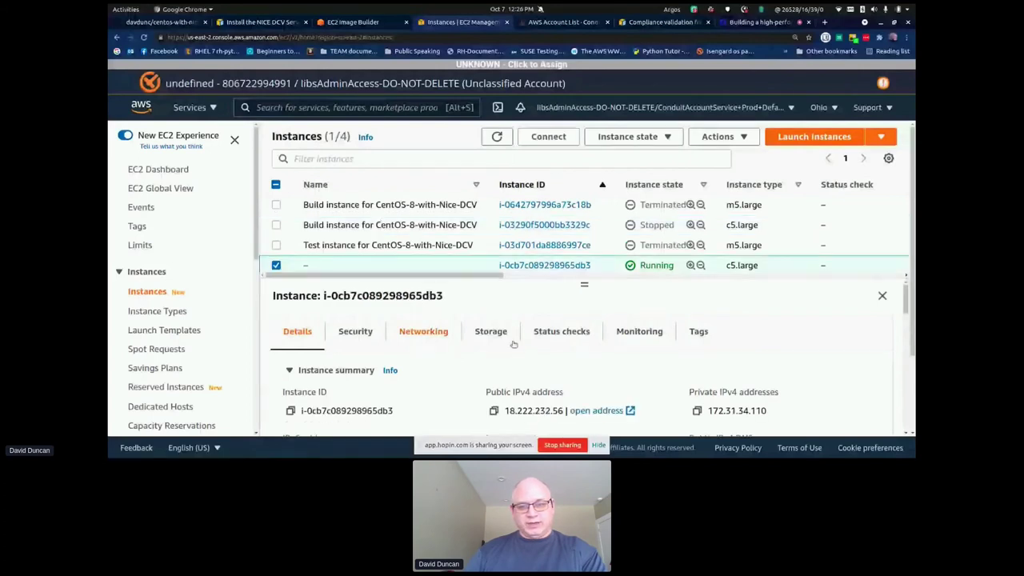
{"action": "scroll", "coordinate": [560, 360], "scroll_direction": "down", "scroll_amount": 1}
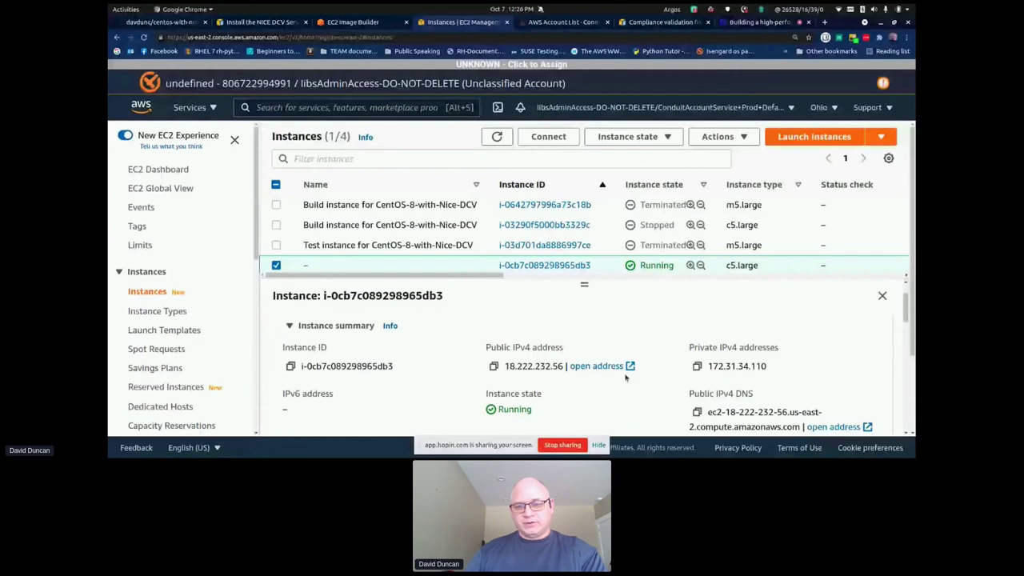
- Check the connection options for the running instance, including Session Manager, and open its instance details page
{"action": "left_click", "coordinate": [726, 137]}
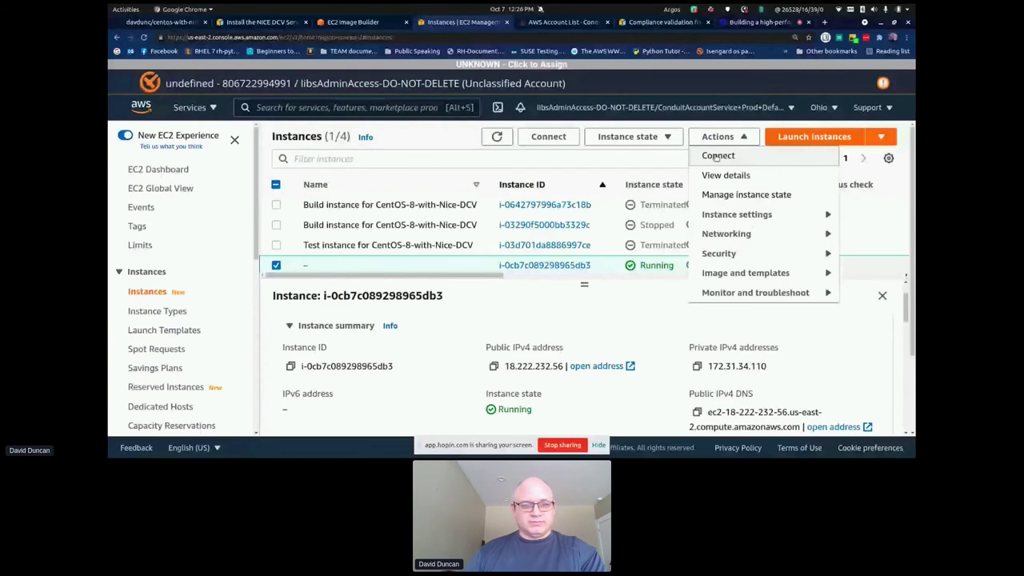
{"action": "left_click", "coordinate": [716, 156]}
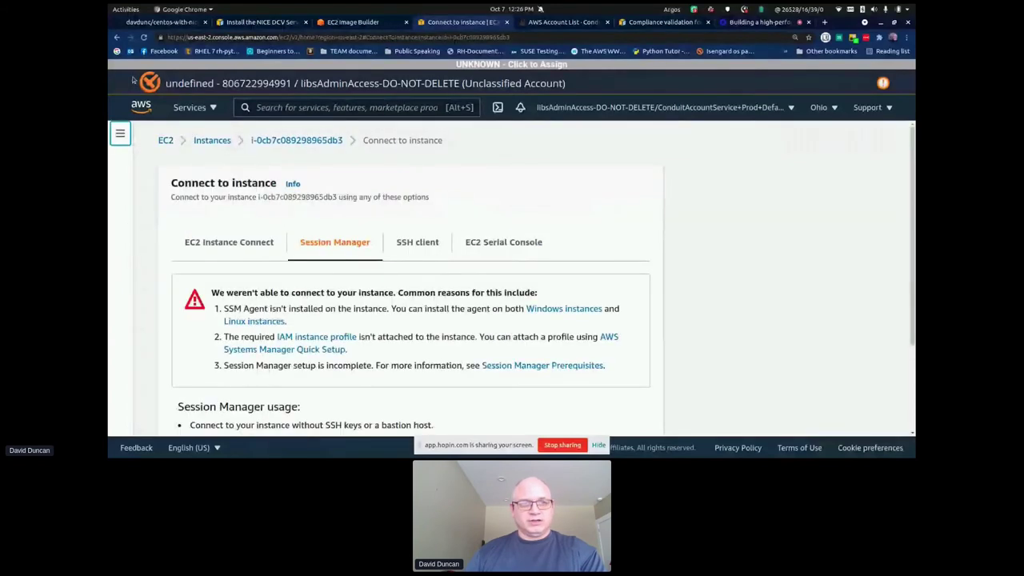
{"action": "left_click", "coordinate": [308, 141]}
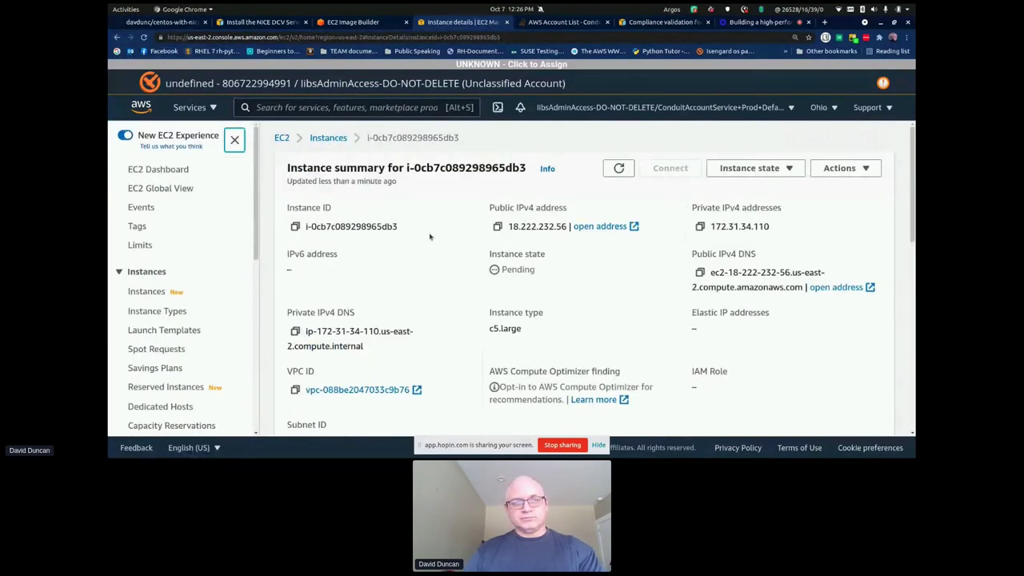
- Open the default security group from the instance's security details and review its inbound rules
{"action": "scroll", "coordinate": [435, 226], "scroll_direction": "down", "scroll_amount": 3}
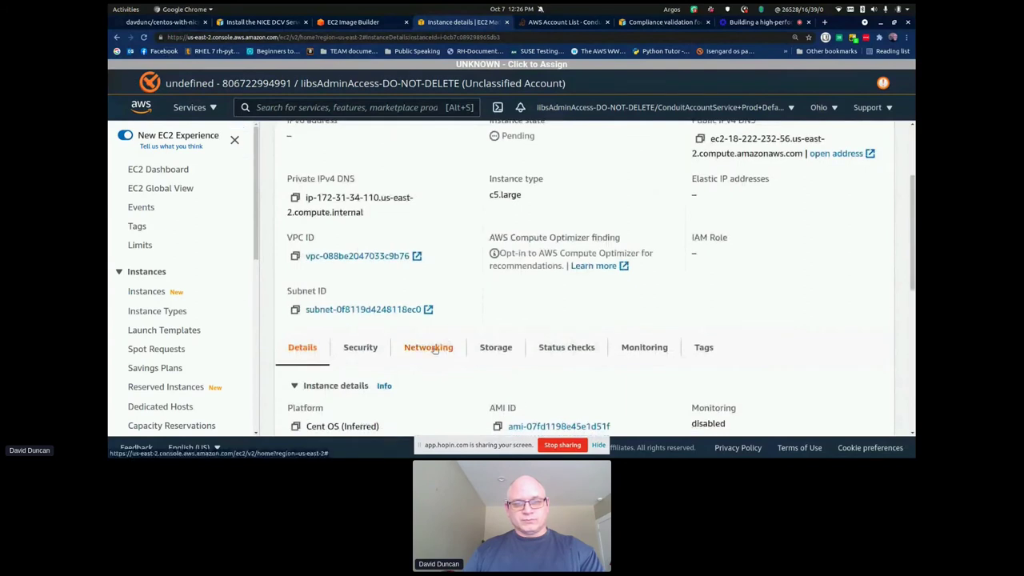
{"action": "left_click", "coordinate": [438, 348]}
{"action": "left_click", "coordinate": [366, 349]}
{"action": "scroll", "coordinate": [464, 350], "scroll_direction": "down", "scroll_amount": 5}
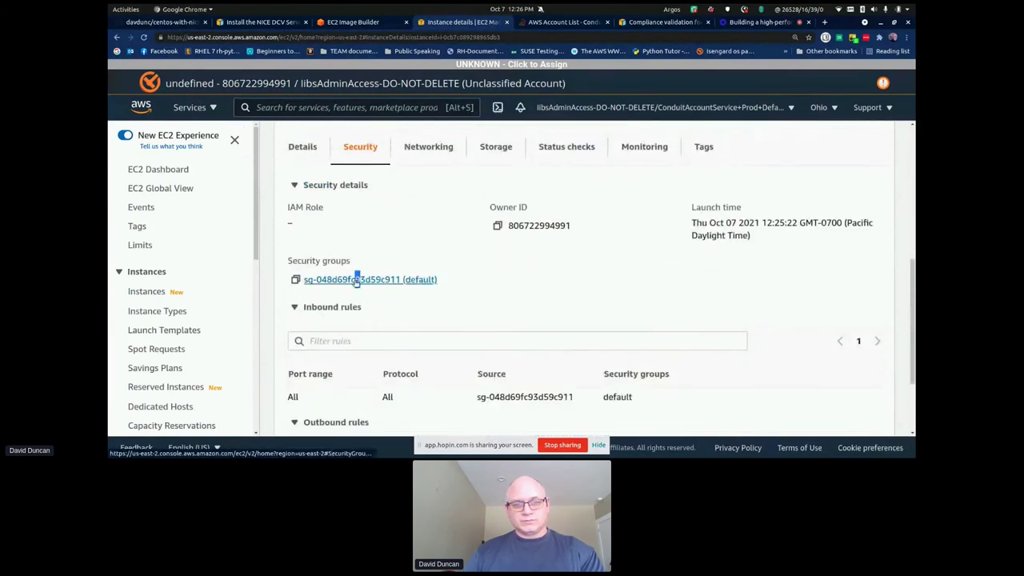
{"action": "left_click", "coordinate": [360, 279]}
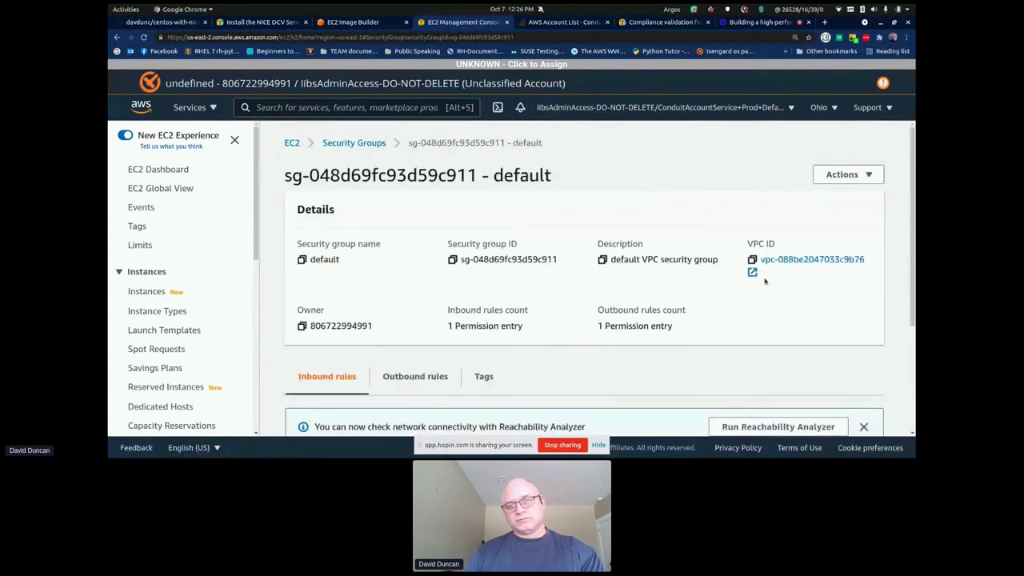
{"action": "scroll", "coordinate": [766, 363], "scroll_direction": "down", "scroll_amount": 3}
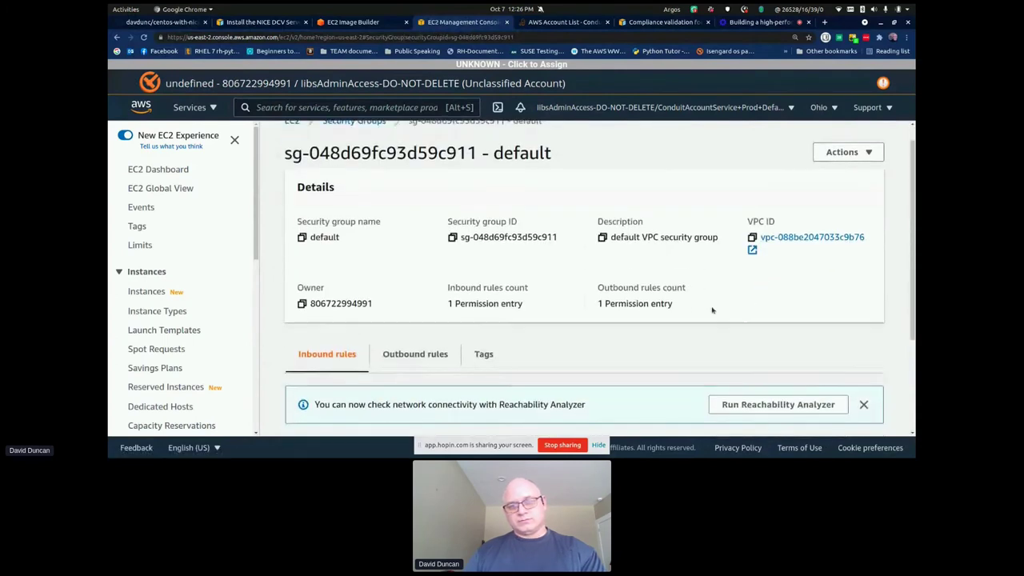
{"action": "scroll", "coordinate": [767, 364], "scroll_direction": "down", "scroll_amount": 1}
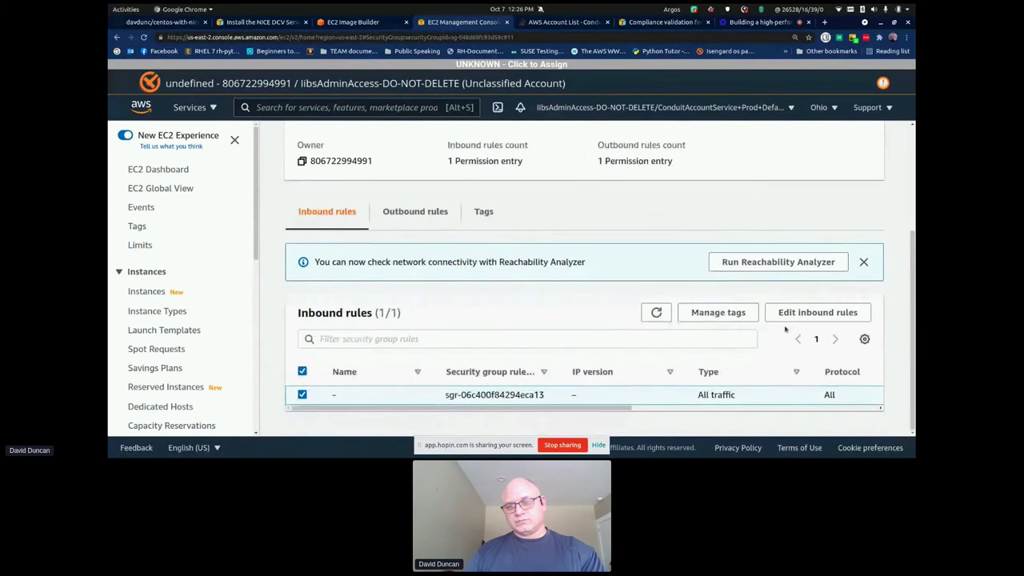
- Add an inbound SSH rule with source Anywhere-IPv4 to the default security group and save the rules
{"action": "left_click", "coordinate": [792, 313]}
{"action": "scroll", "coordinate": [697, 366], "scroll_direction": "down", "scroll_amount": 1}
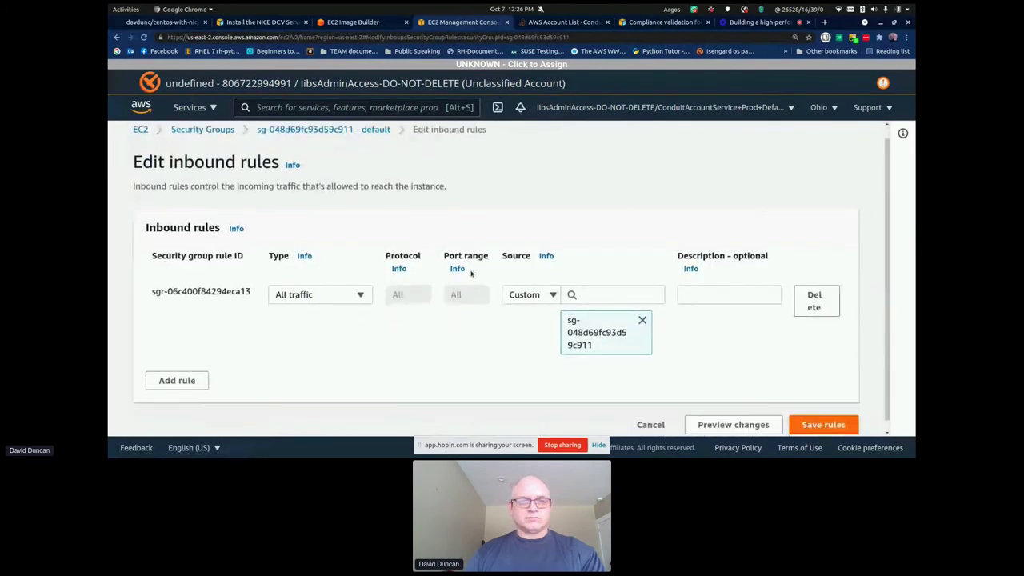
{"action": "left_click", "coordinate": [182, 373]}
{"action": "left_click", "coordinate": [305, 364]}
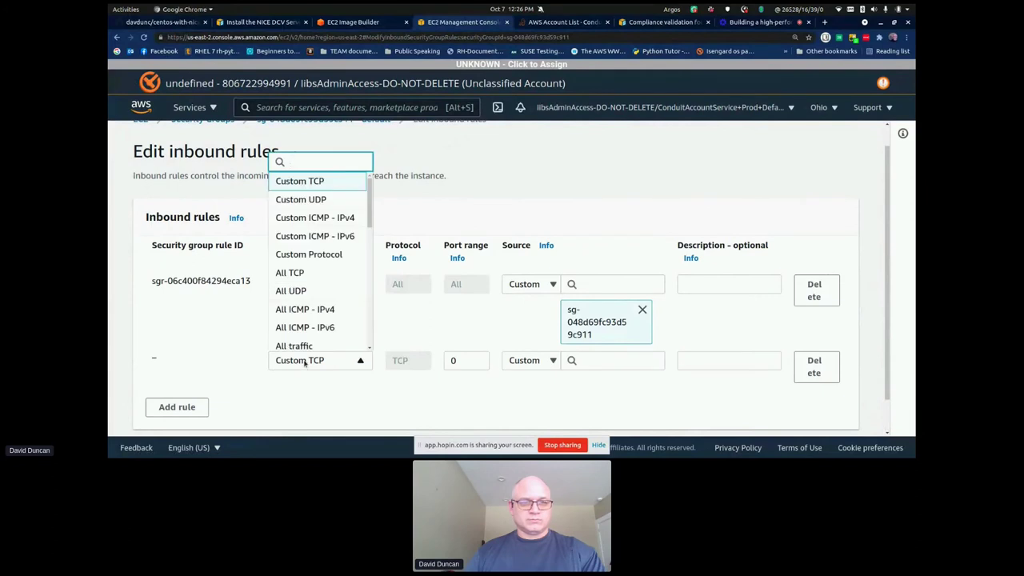
{"action": "scroll", "coordinate": [331, 316], "scroll_direction": "up", "scroll_amount": 1}
{"action": "scroll", "coordinate": [331, 311], "scroll_direction": "down", "scroll_amount": 3}
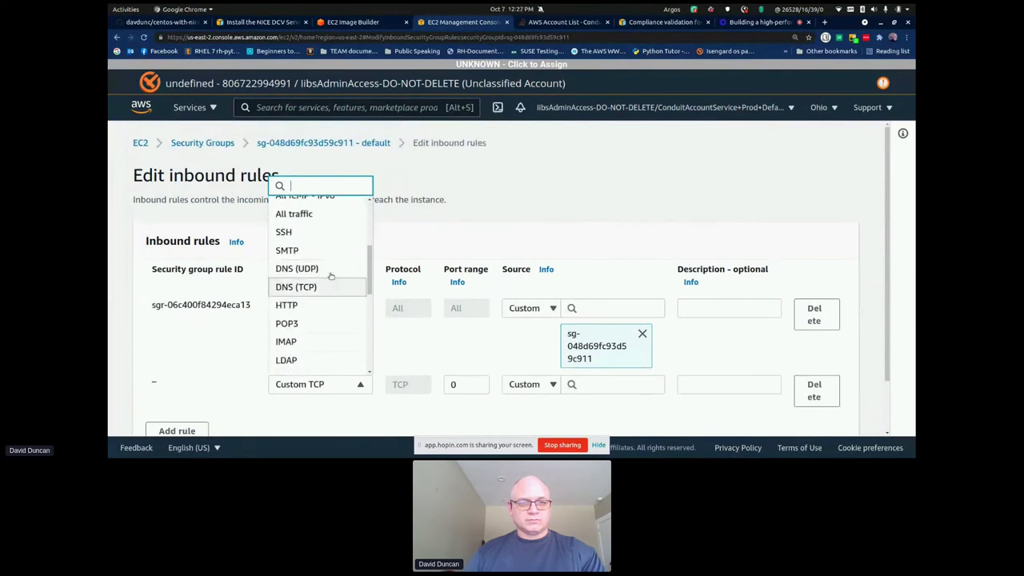
{"action": "left_click", "coordinate": [324, 232]}
{"action": "left_click", "coordinate": [552, 385]}
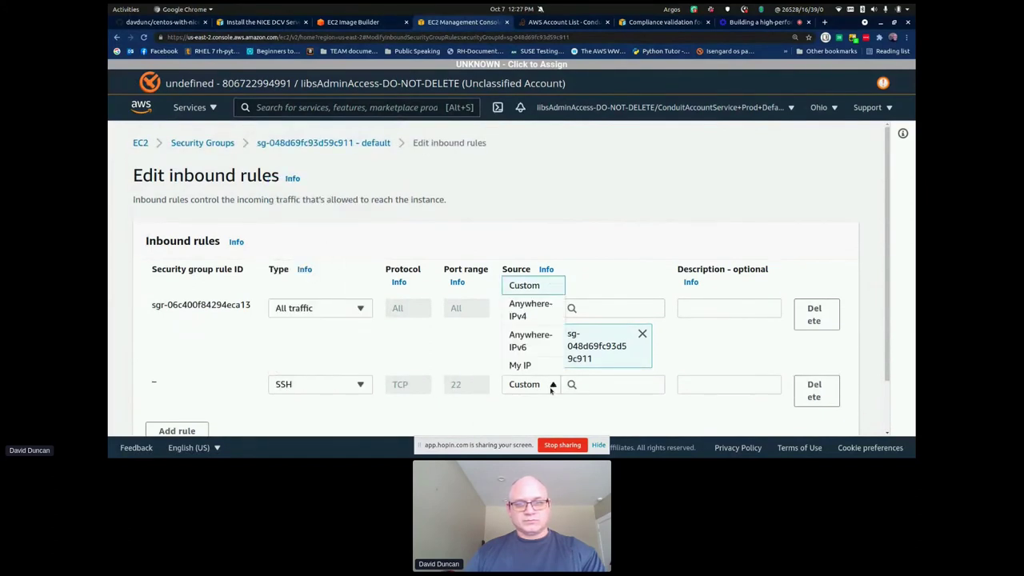
{"action": "left_click", "coordinate": [529, 317]}
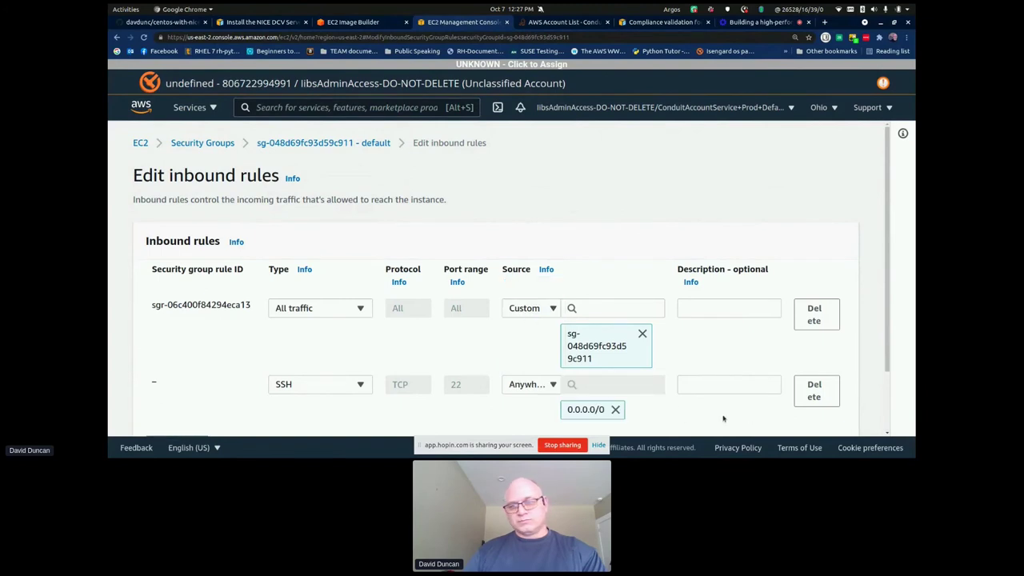
{"action": "scroll", "coordinate": [723, 414], "scroll_direction": "down", "scroll_amount": 2}
{"action": "left_click", "coordinate": [832, 413]}
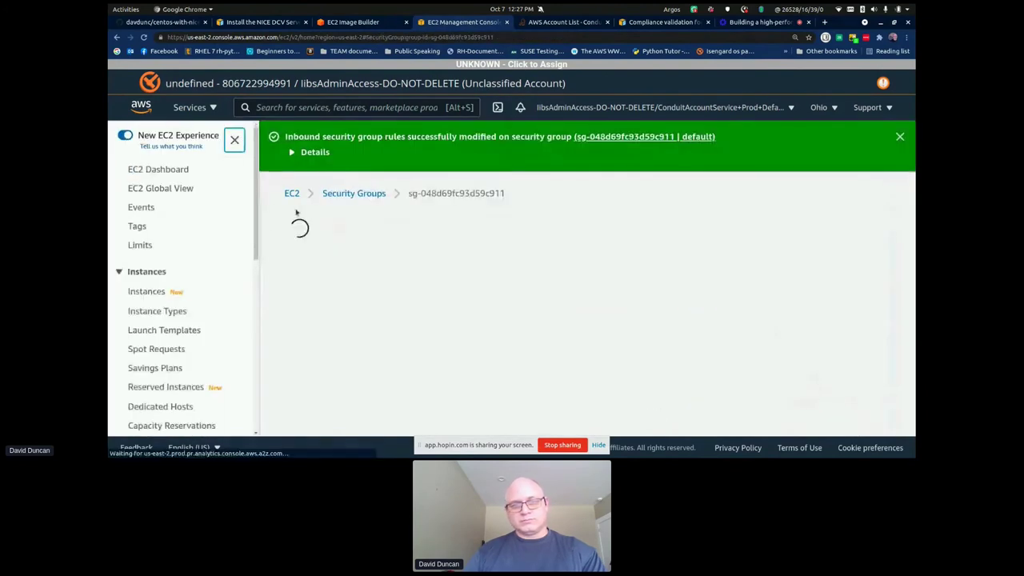
- Return from the security group to the instance's summary page and copy its public IPv4 address
{"action": "scroll", "coordinate": [545, 314], "scroll_direction": "down", "scroll_amount": 3}
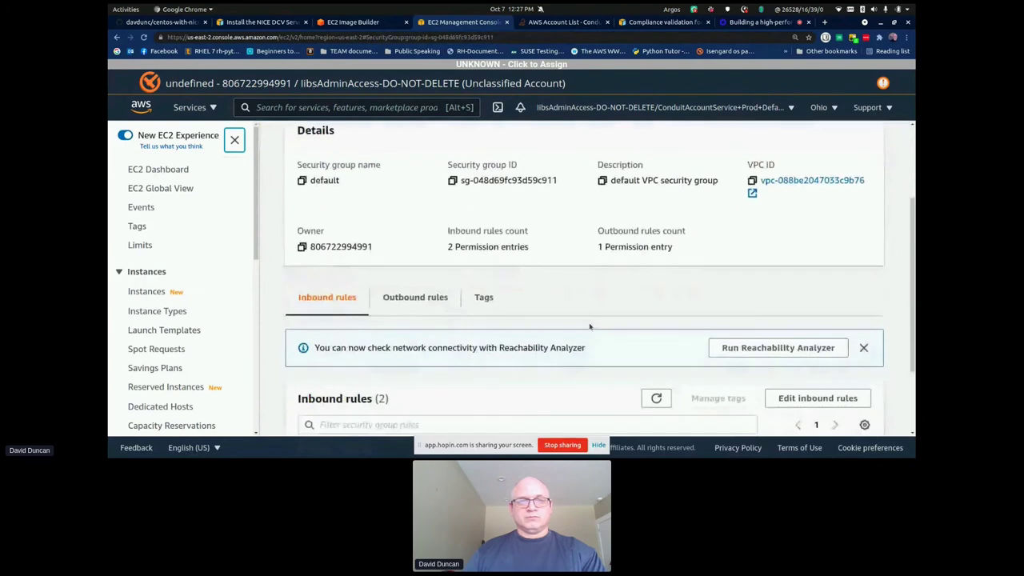
{"action": "scroll", "coordinate": [542, 314], "scroll_direction": "down", "scroll_amount": 1}
{"action": "scroll", "coordinate": [528, 307], "scroll_direction": "up", "scroll_amount": 2}
{"action": "scroll", "coordinate": [411, 247], "scroll_direction": "up", "scroll_amount": 2}
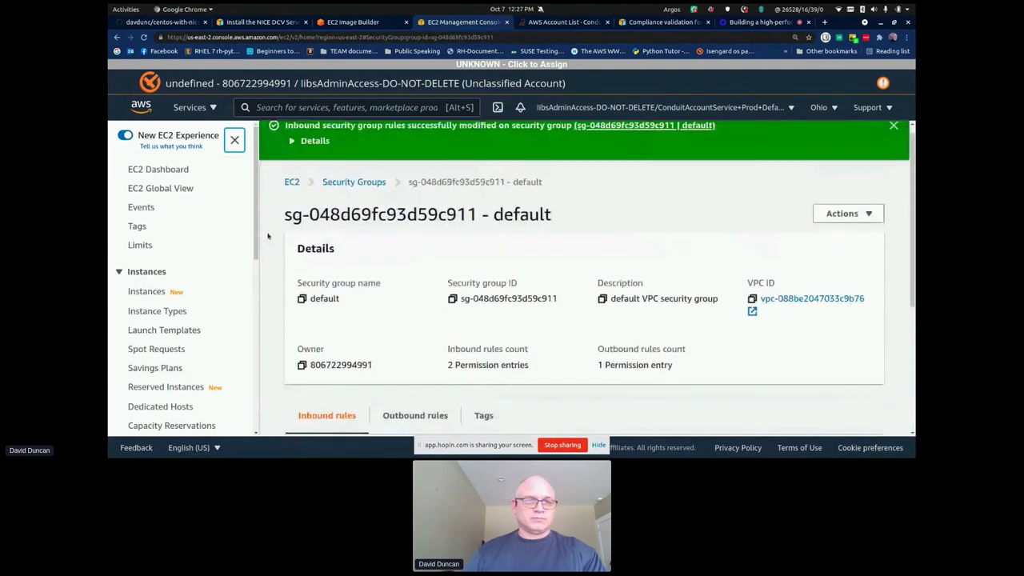
{"action": "left_click", "coordinate": [116, 38]}
{"action": "right_click", "coordinate": [116, 38]}
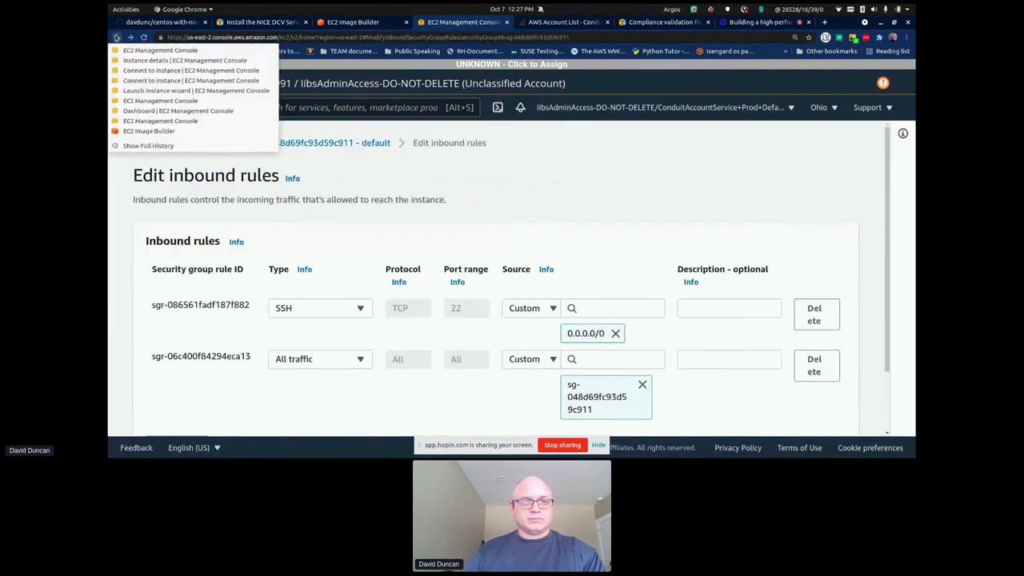
{"action": "key", "text": "Escape"}
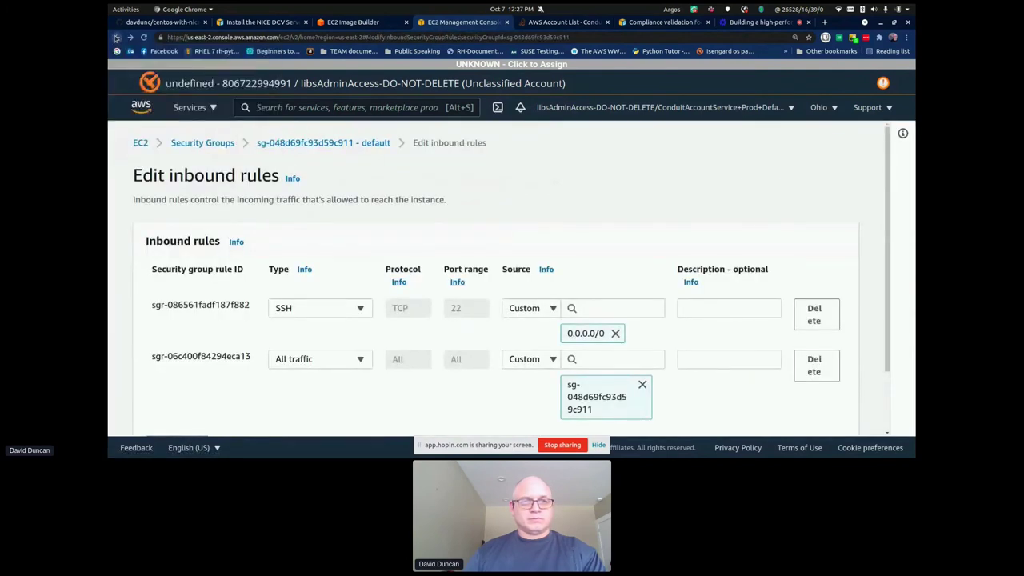
{"action": "left_click", "coordinate": [116, 38]}
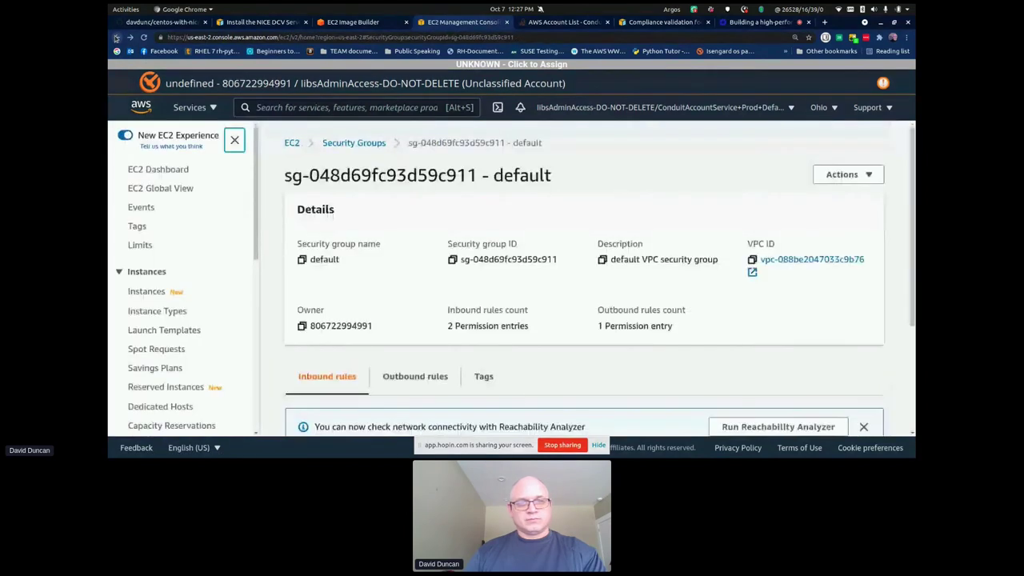
{"action": "left_click", "coordinate": [116, 38]}
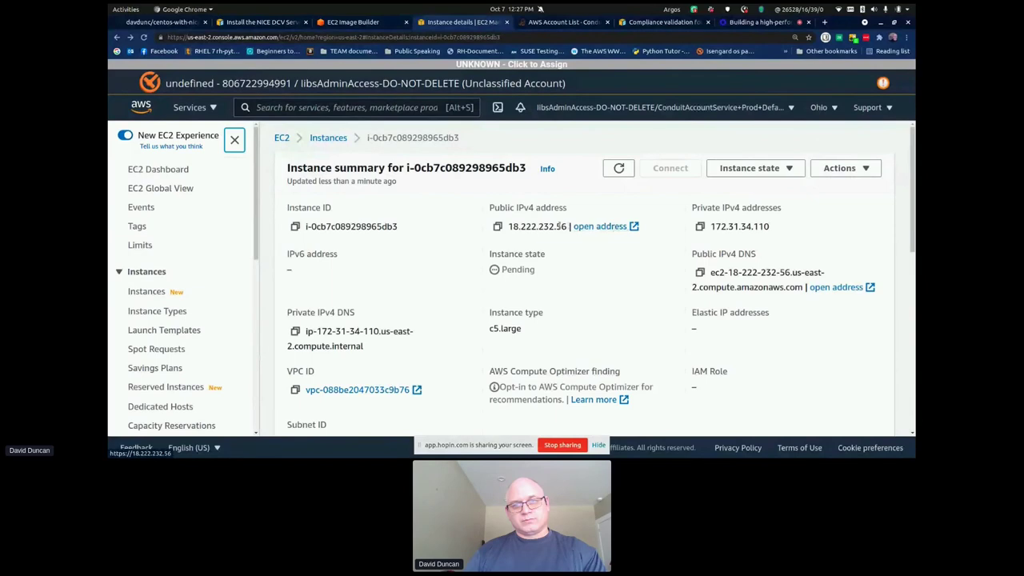
{"action": "left_click", "coordinate": [497, 226]}
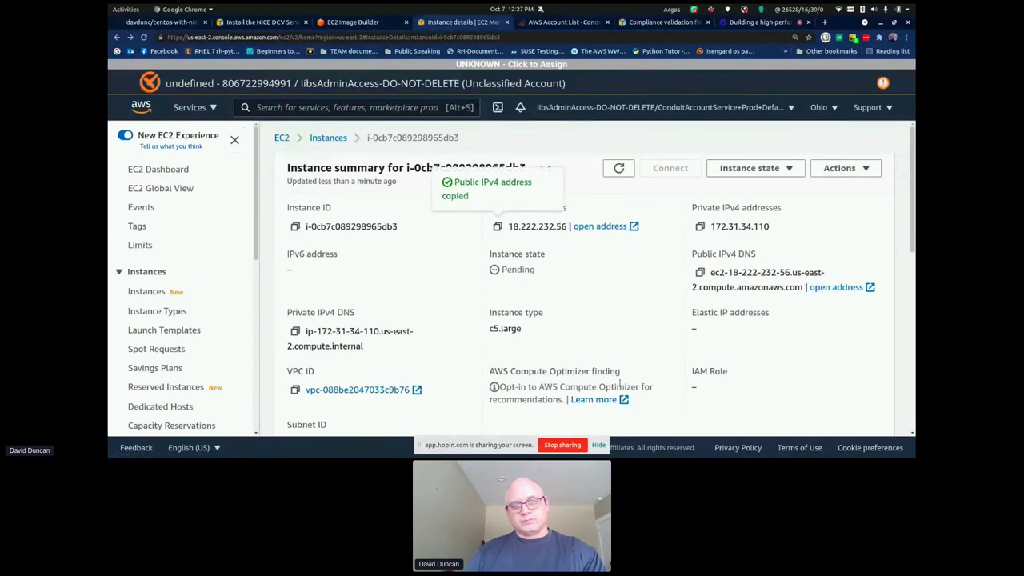
- Switch to the Terminal and enlarge its text by several levels
{"action": "left_click", "coordinate": [123, 237]}
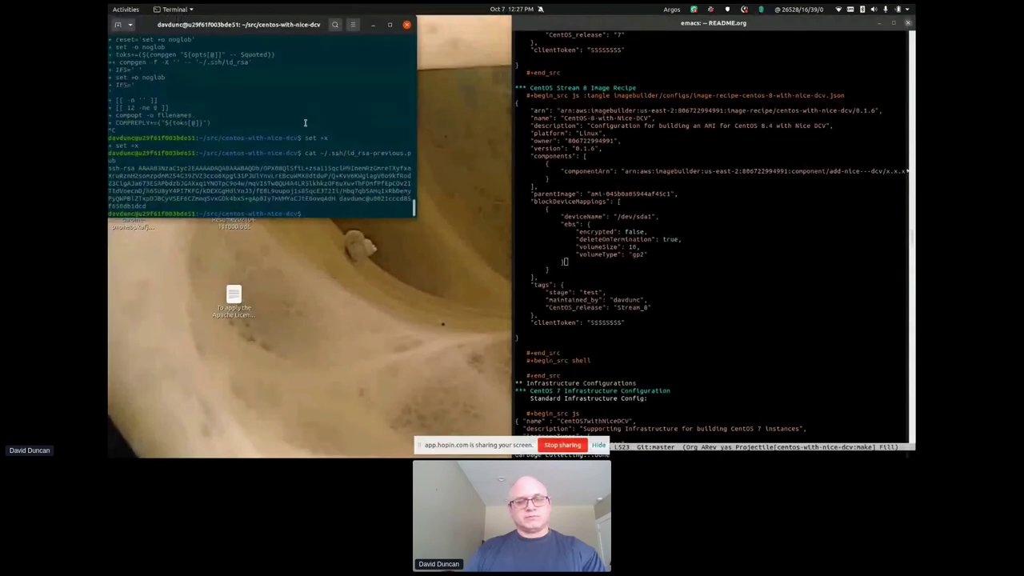
{"action": "key", "text": "ctrl+plus"}
{"action": "key", "text": "ctrl+plus"}
{"action": "key", "text": "ctrl+plus"}
{"action": "key", "text": "ctrl+plus"}
{"action": "key", "text": "ctrl+plus"}
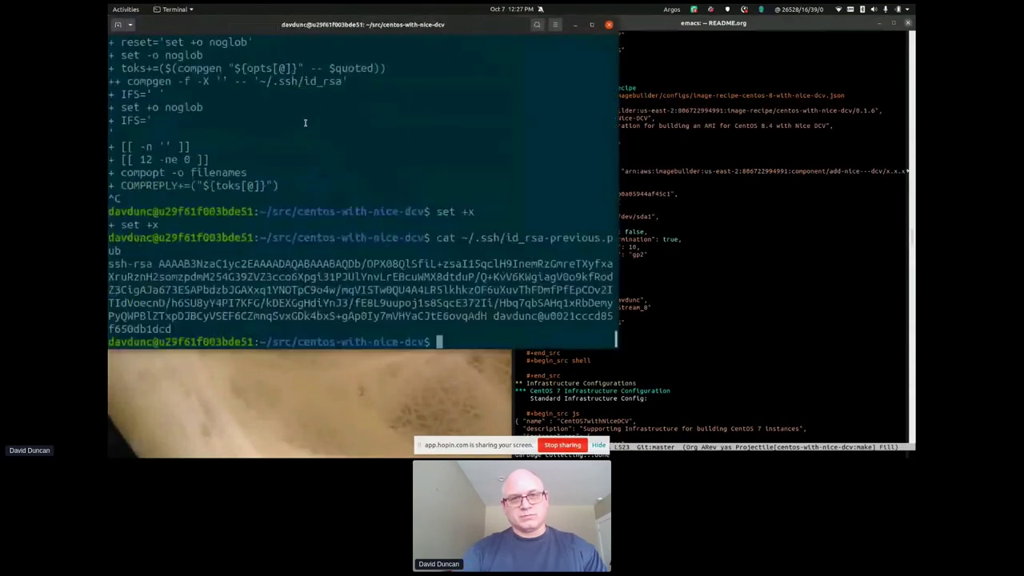
- Clear the terminal, start an SSH connection as ec2-user to 18.222.232.56, and accept the host's key
{"action": "key", "text": "ctrl+l"}
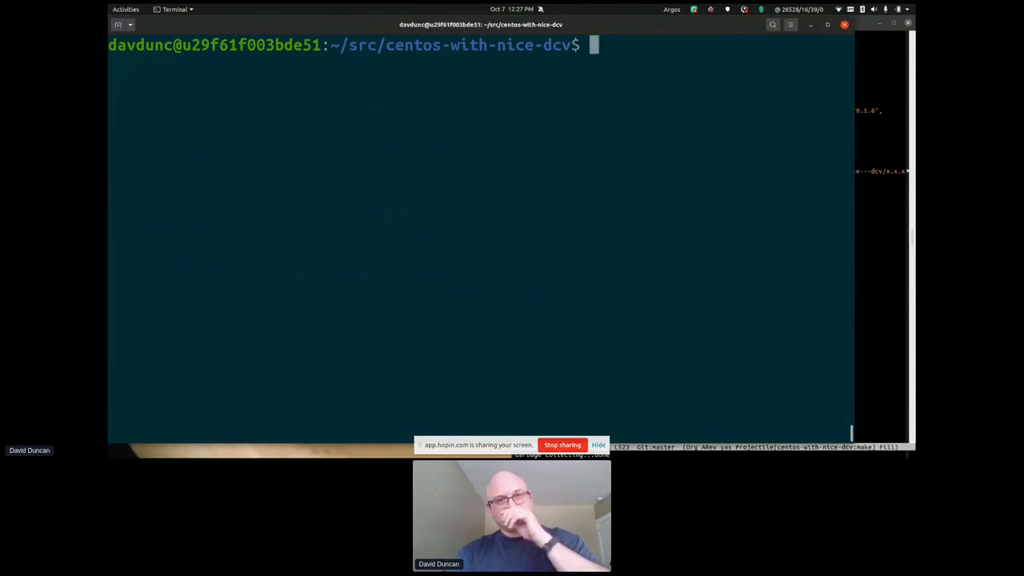
{"action": "type", "text": "ssh -"}
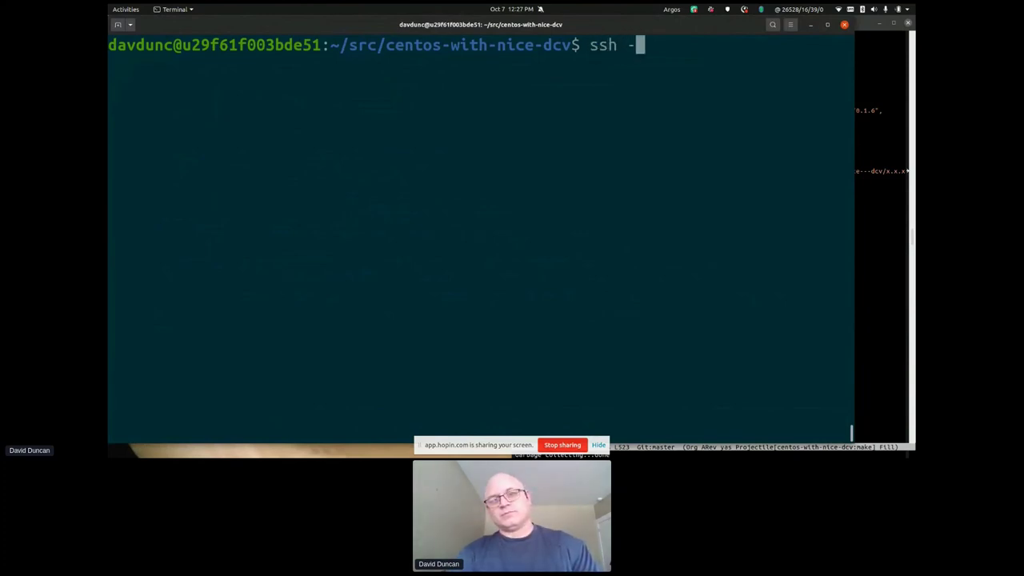
{"action": "type", "text": "l ec2-user 18.222.232.56"}
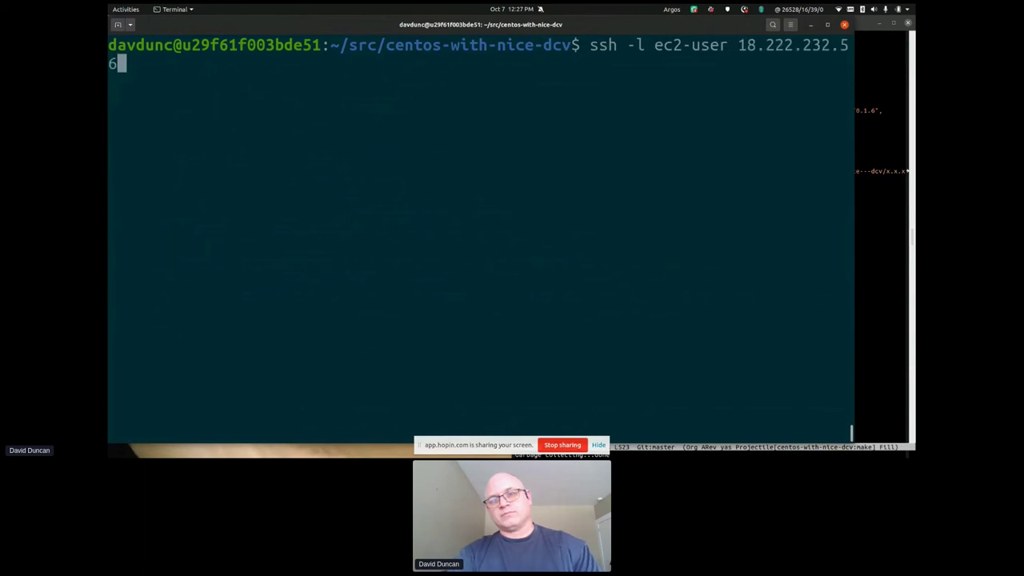
{"action": "key", "text": "Return"}
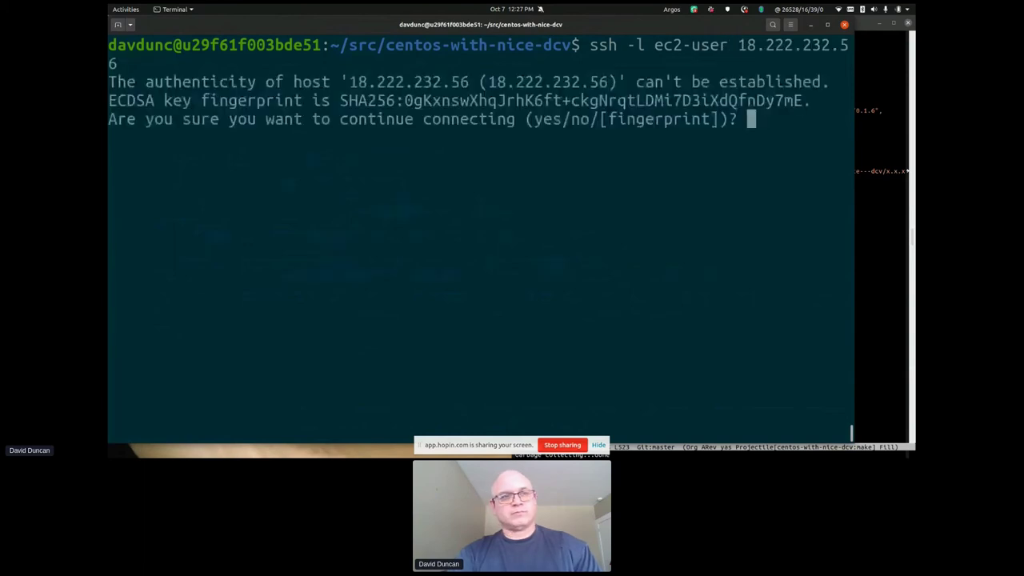
{"action": "type", "text": "yes"}
{"action": "key", "text": "Return"}
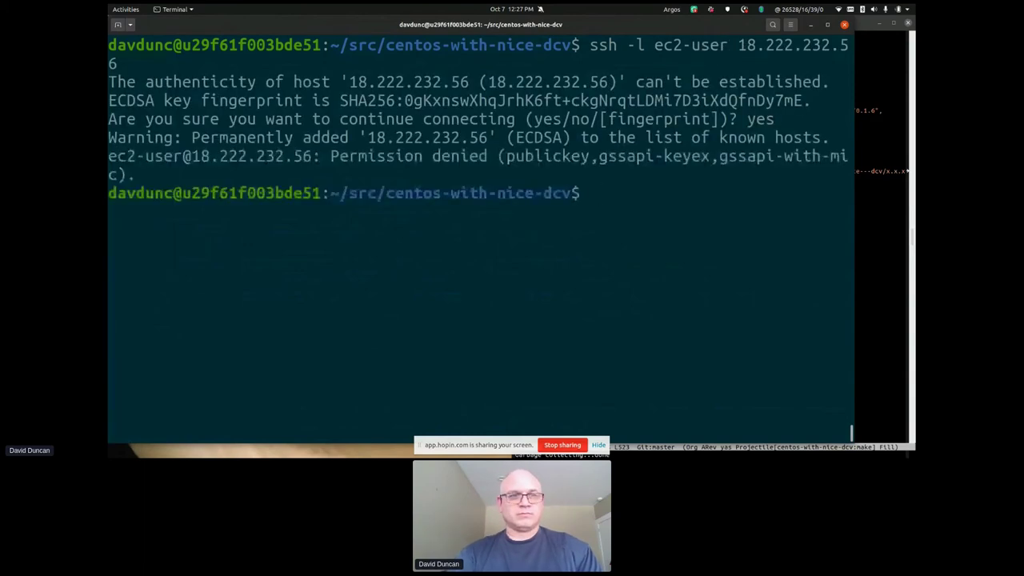
- Try to run dcv list and to open a root shell with sudo -i
{"action": "type", "text": "dcv list"}
{"action": "key", "text": "Return"}
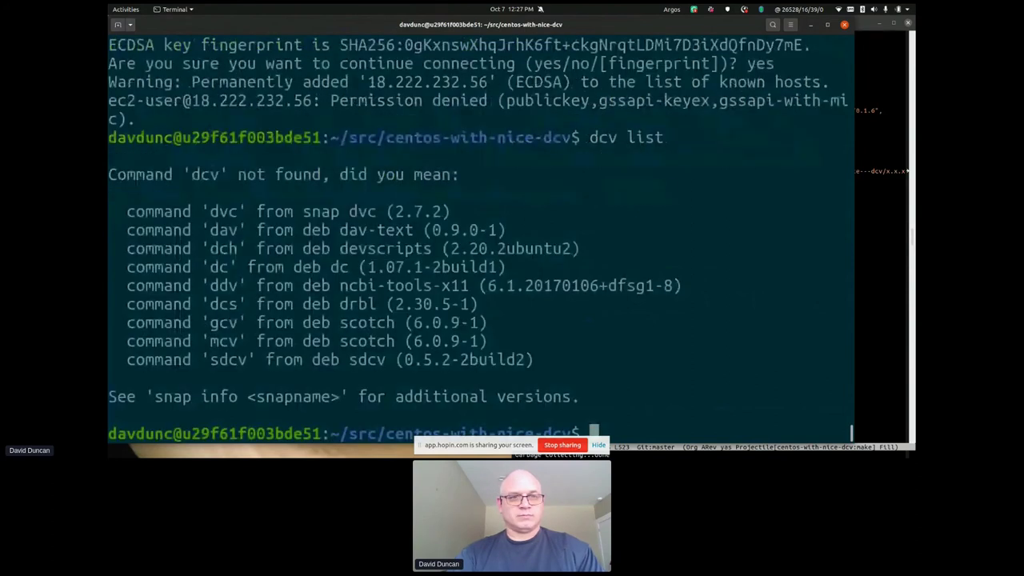
{"action": "type", "text": "dcv"}
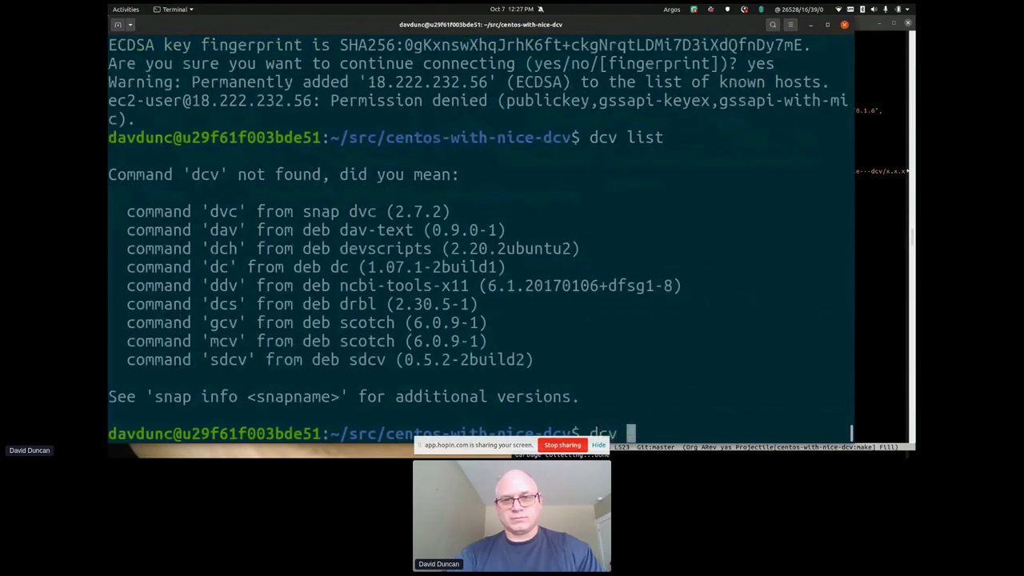
{"action": "key", "text": "BackSpace"}
{"action": "key", "text": "BackSpace"}
{"action": "key", "text": "BackSpace"}
{"action": "key", "text": "BackSpace"}
{"action": "type", "text": "sudo -i"}
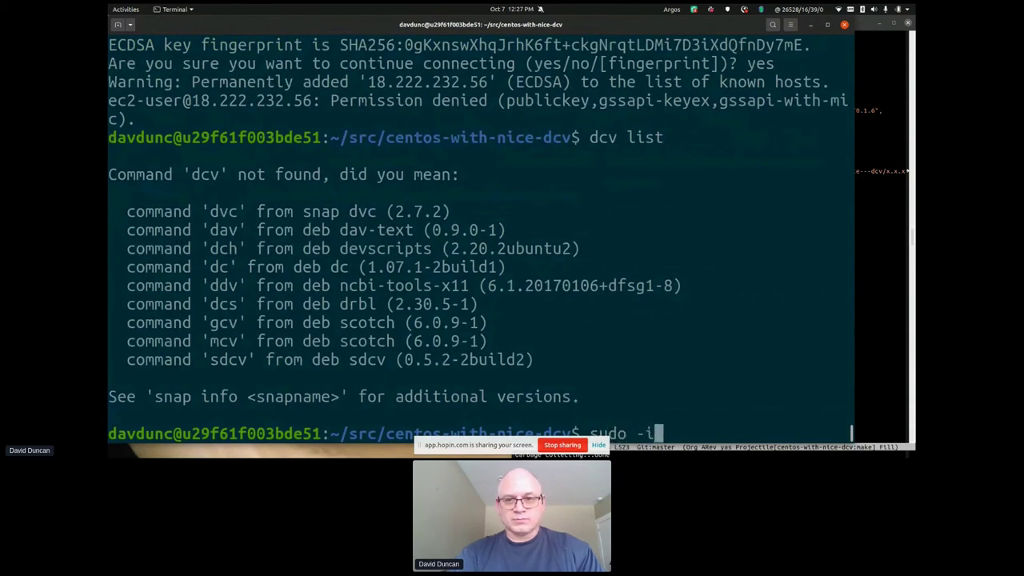
{"action": "key", "text": "Return"}
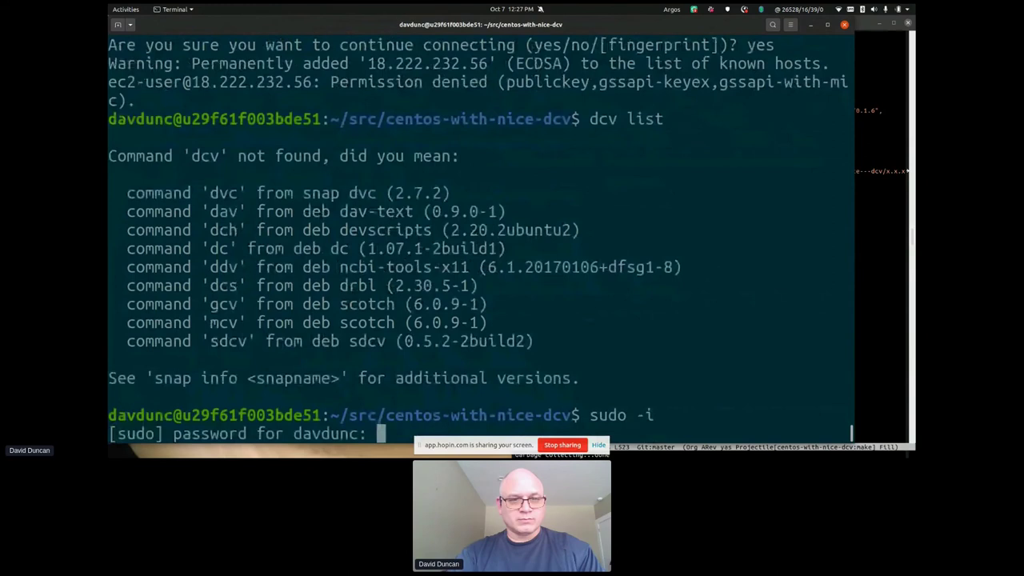
{"action": "key", "text": "Return"}
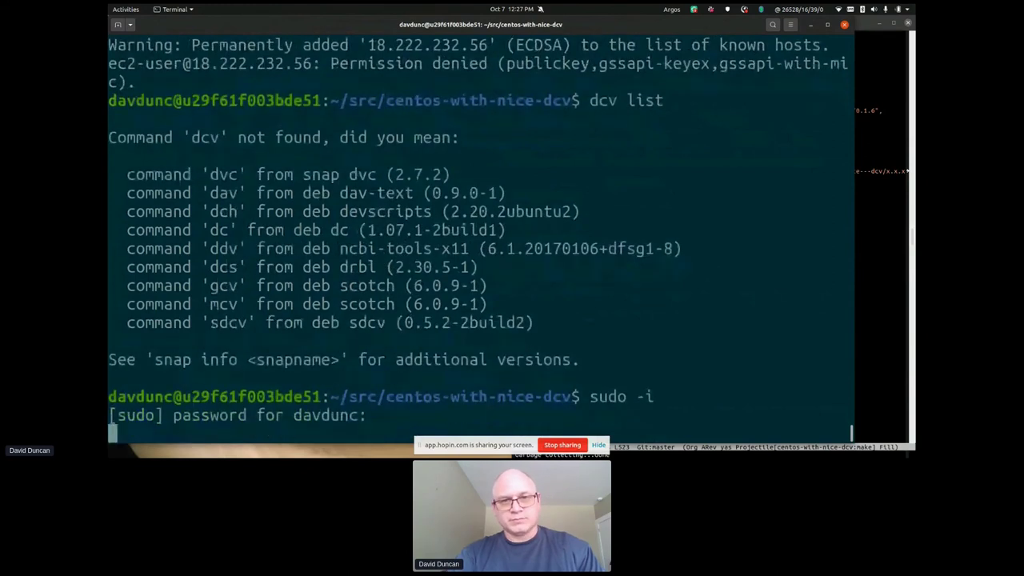
- Retry the earlier SSH command to 18.222.232.56 as ec2-user without an identity file
{"action": "key", "text": "Up"}
{"action": "key", "text": "Up"}
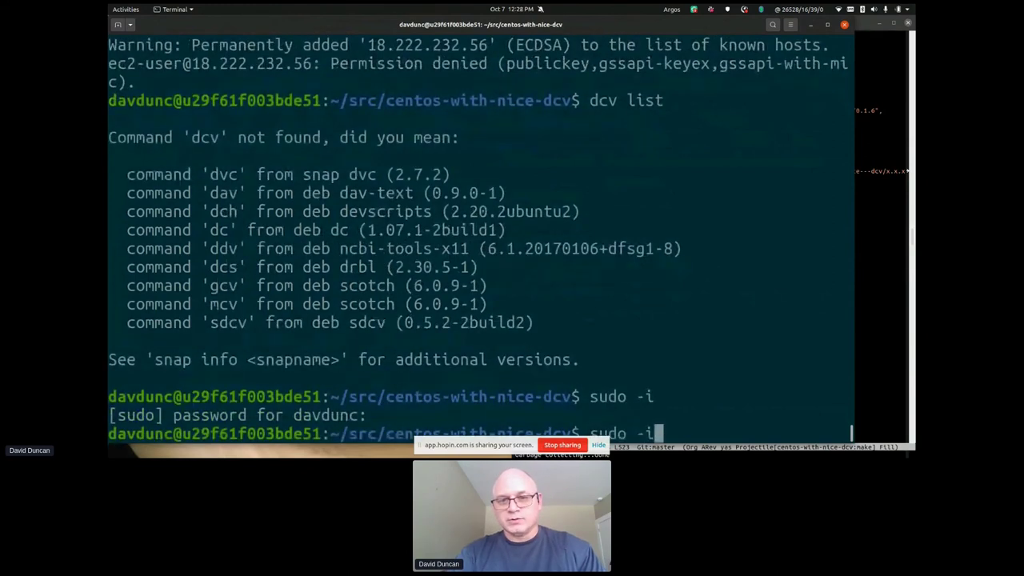
{"action": "key", "text": "Up"}
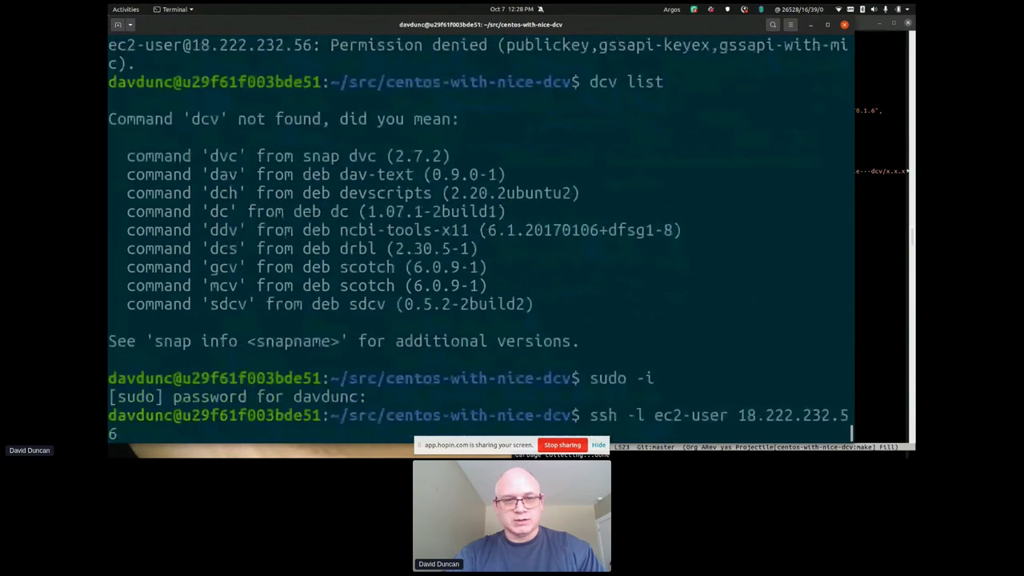
{"action": "key", "text": "Return"}
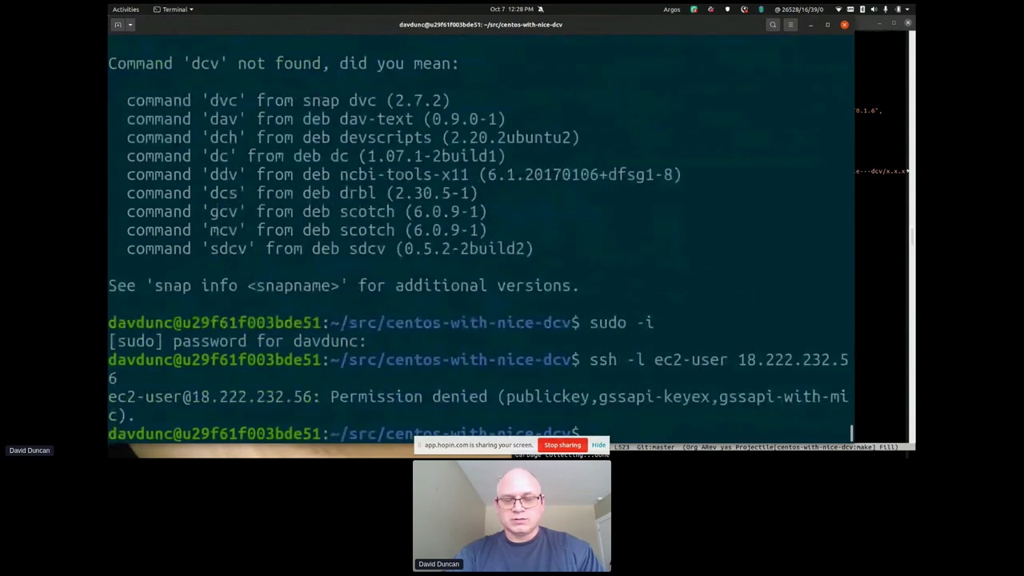
- Try the SSH connection to 18.222.232.56 as ec2-user with the identity file ~/.ssh/id_rsa-previous
{"action": "key", "text": "Up"}
{"action": "type", "text": "-i ~/."}
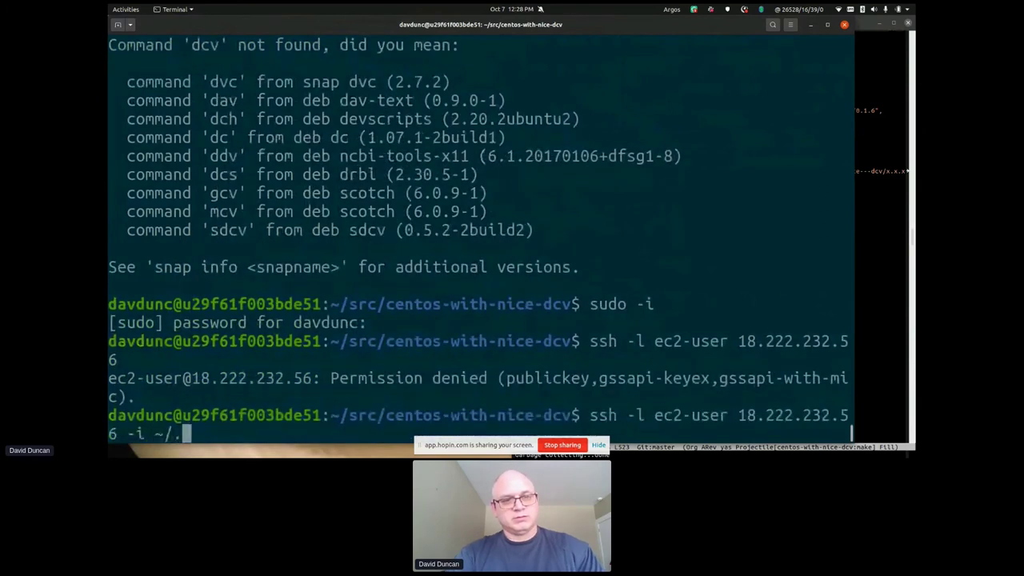
{"action": "type", "text": "ssh/daavdu"}
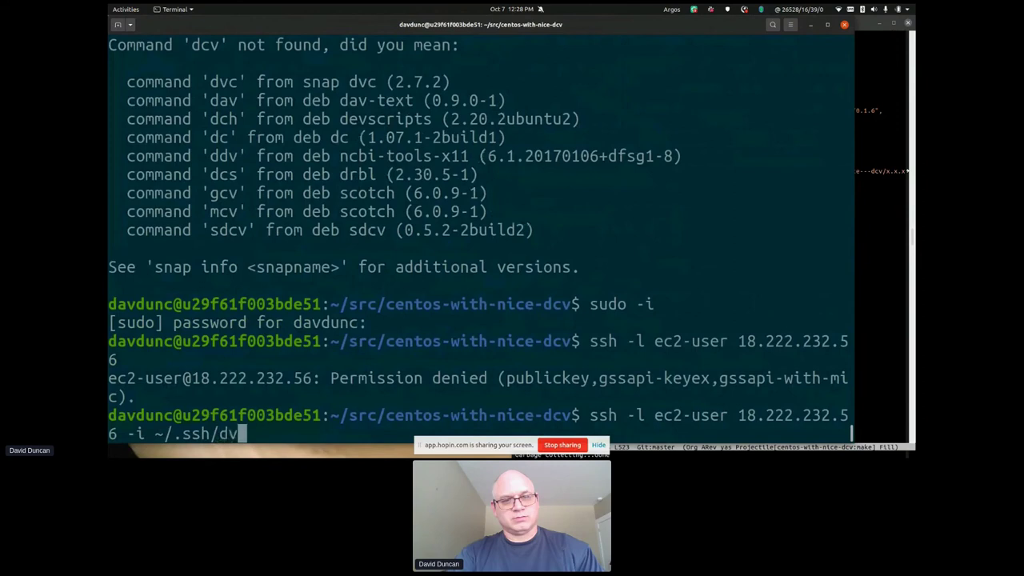
{"action": "key", "text": "BackSpace"}
{"action": "key", "text": "BackSpace"}
{"action": "key", "text": "BackSpace"}
{"action": "key", "text": "BackSpace"}
{"action": "type", "text": "vdunc"}
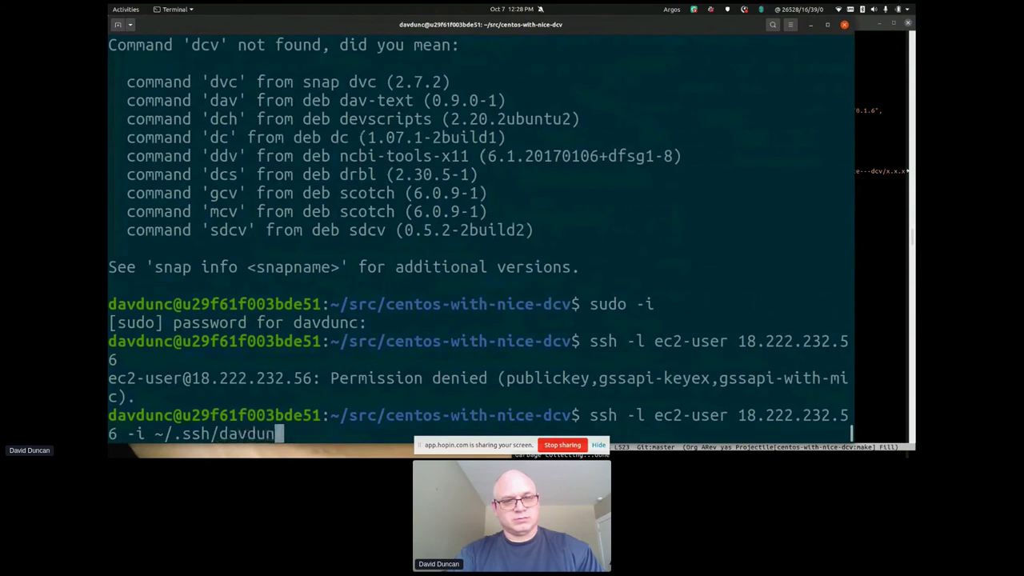
{"action": "key", "text": "BackSpace"}
{"action": "key", "text": "BackSpace"}
{"action": "key", "text": "BackSpace"}
{"action": "key", "text": "BackSpace"}
{"action": "key", "text": "BackSpace"}
{"action": "key", "text": "BackSpace"}
{"action": "key", "text": "BackSpace"}
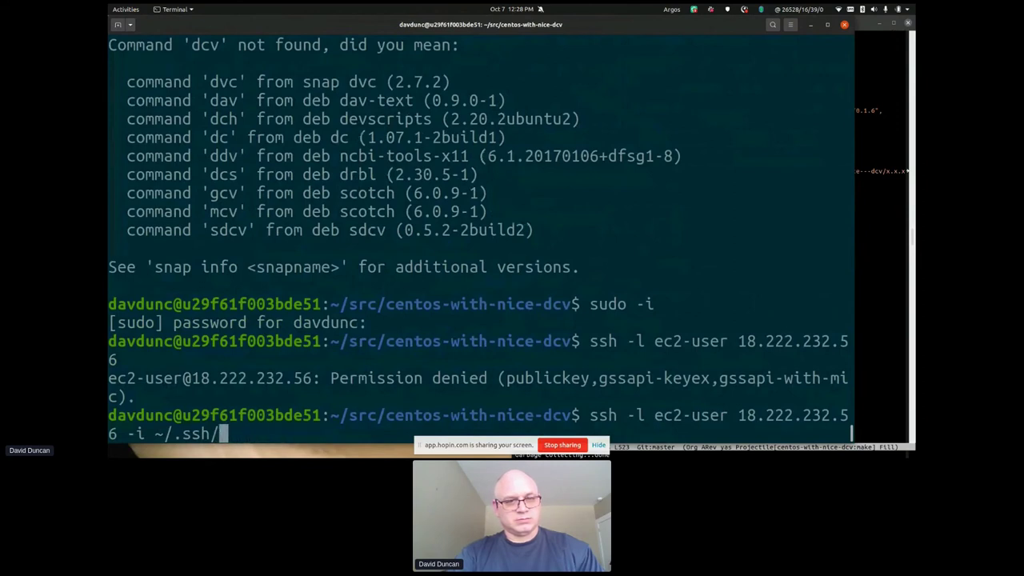
{"action": "type", "text": "id_rsa-pre"}
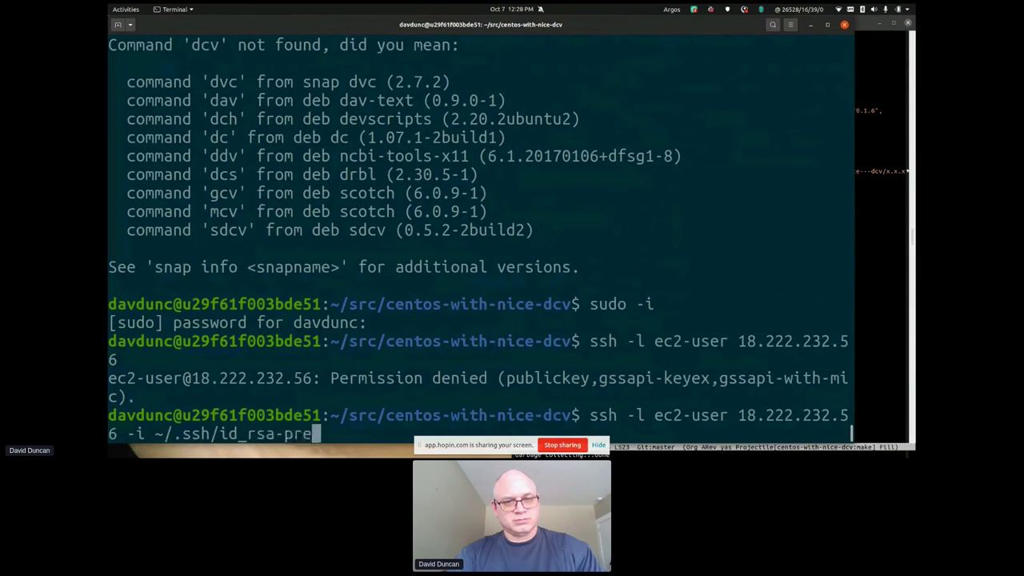
{"action": "type", "text": "vious.p"}
{"action": "key", "text": "BackSpace"}
{"action": "key", "text": "BackSpace"}
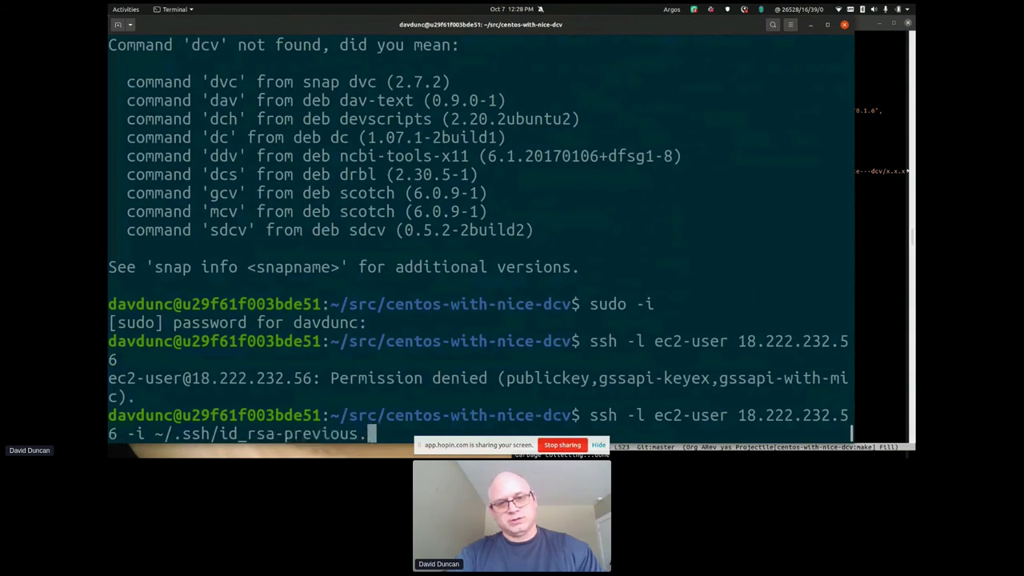
{"action": "key", "text": "Return"}
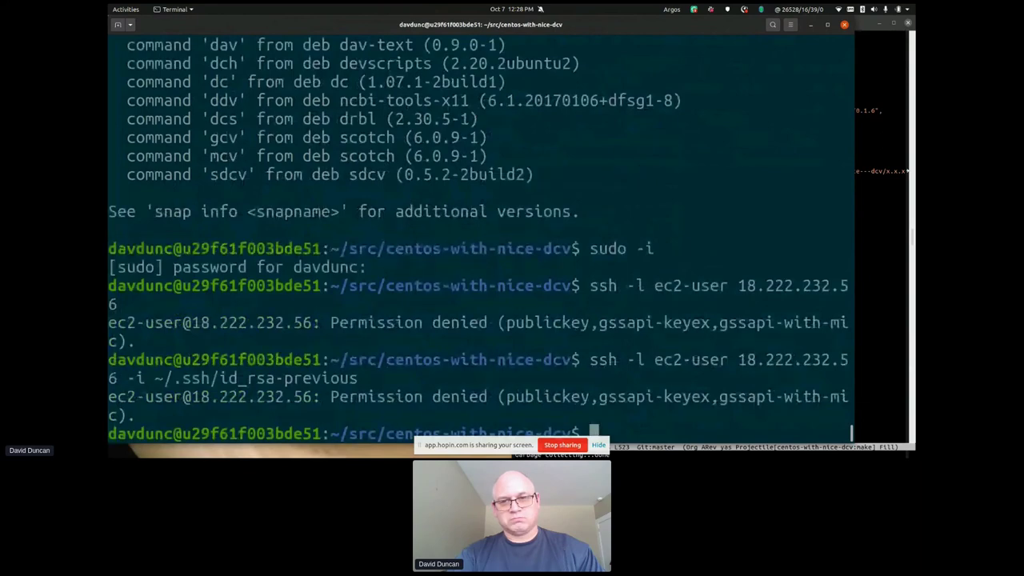
- Try the same SSH connection with the identity file ~/.ssh/id_rsa instead
{"action": "key", "text": "Up"}
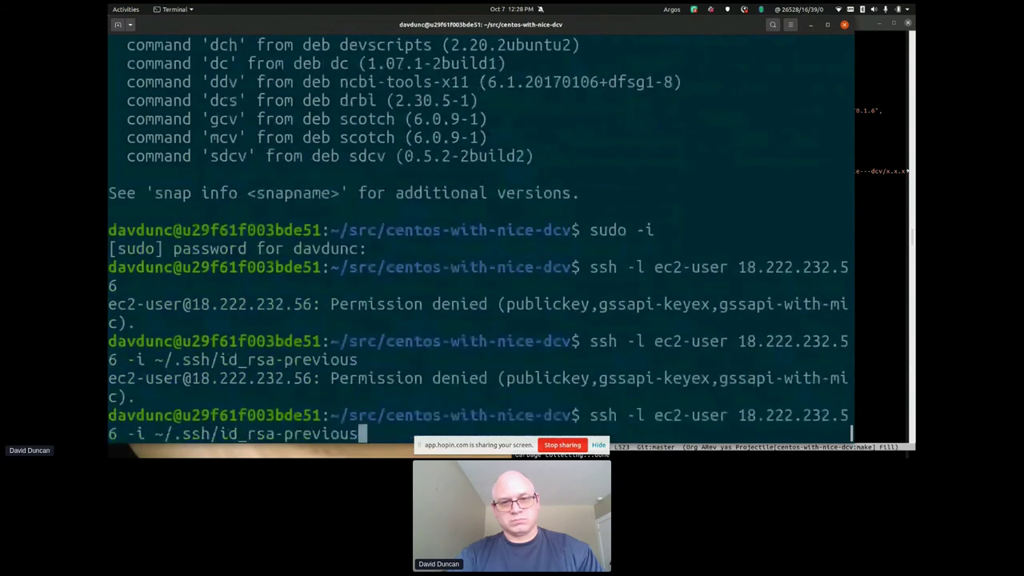
{"action": "key", "text": "BackSpace"}
{"action": "key", "text": "BackSpace"}
{"action": "key", "text": "BackSpace"}
{"action": "key", "text": "BackSpace"}
{"action": "key", "text": "BackSpace"}
{"action": "key", "text": "BackSpace"}
{"action": "key", "text": "BackSpace"}
{"action": "key", "text": "BackSpace"}
{"action": "key", "text": "BackSpace"}
{"action": "key", "text": "Return"}
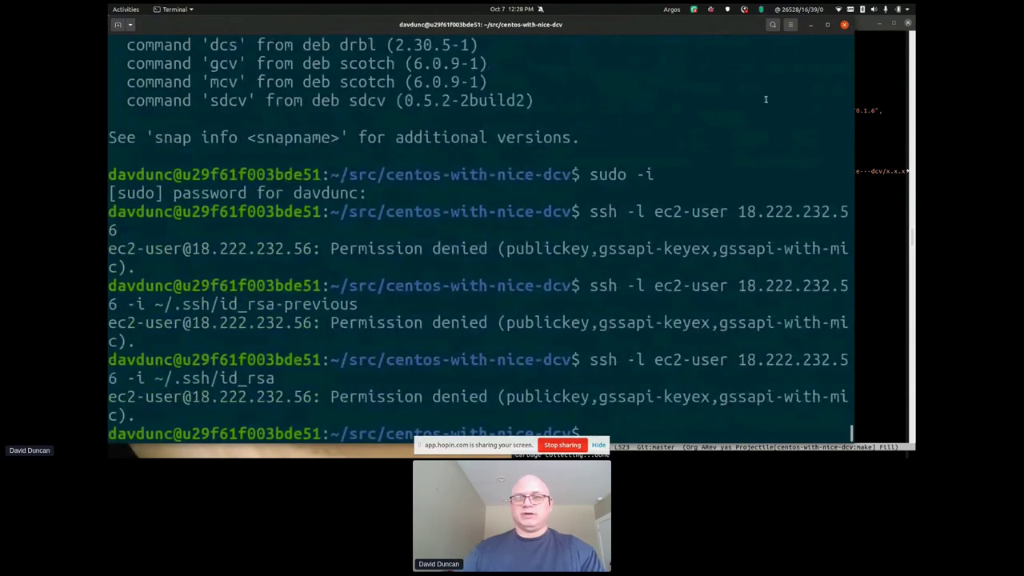
- Switch to Chrome and review the EC2 instance's details, including its AMI and key pair
{"action": "key", "text": "alt+Tab"}
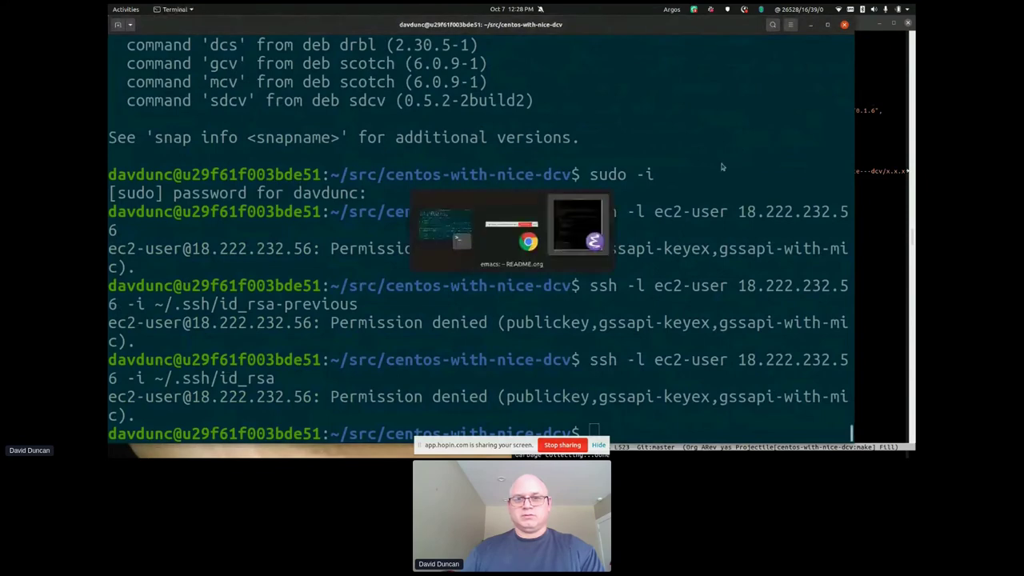
{"action": "key", "text": "alt+Tab"}
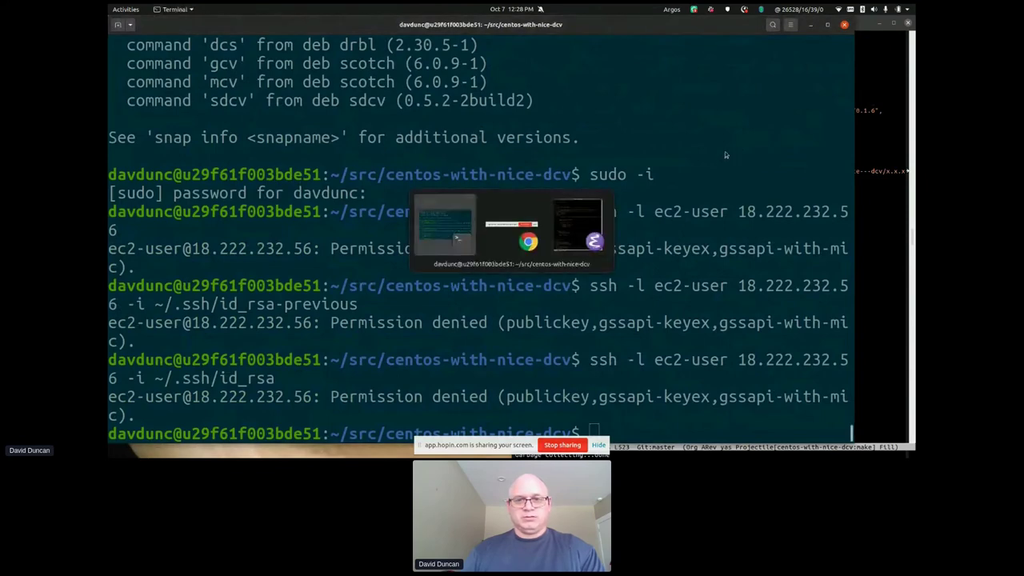
{"action": "key", "text": "alt+Tab"}
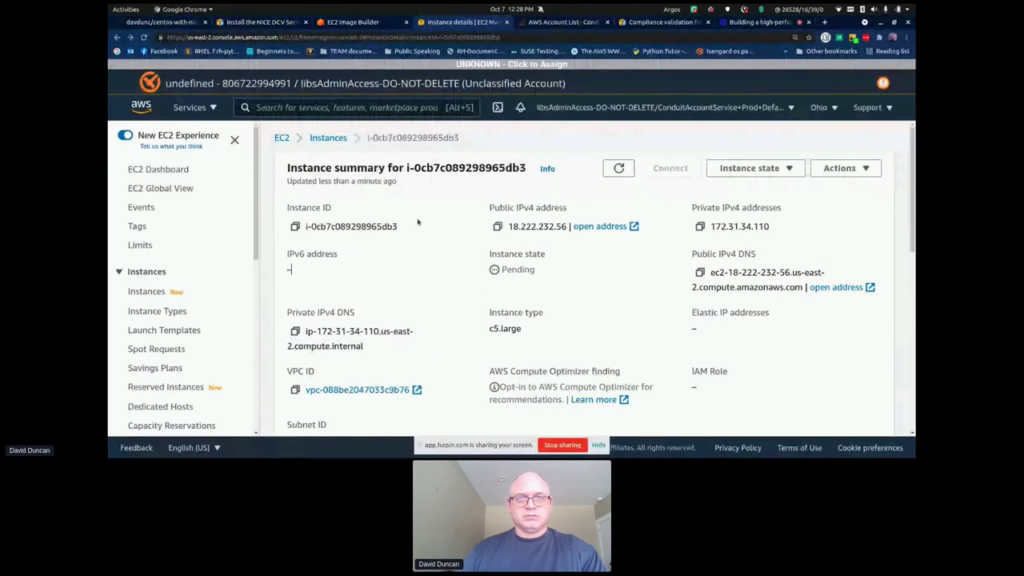
{"action": "scroll", "coordinate": [470, 223], "scroll_direction": "down", "scroll_amount": 2}
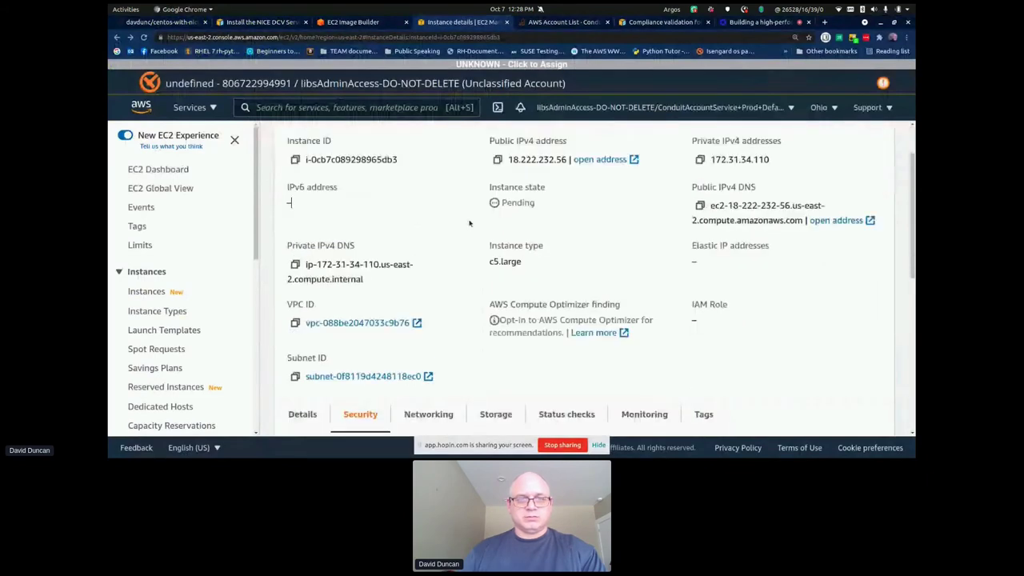
{"action": "scroll", "coordinate": [469, 364], "scroll_direction": "down", "scroll_amount": 5}
{"action": "scroll", "coordinate": [469, 364], "scroll_direction": "down", "scroll_amount": 4}
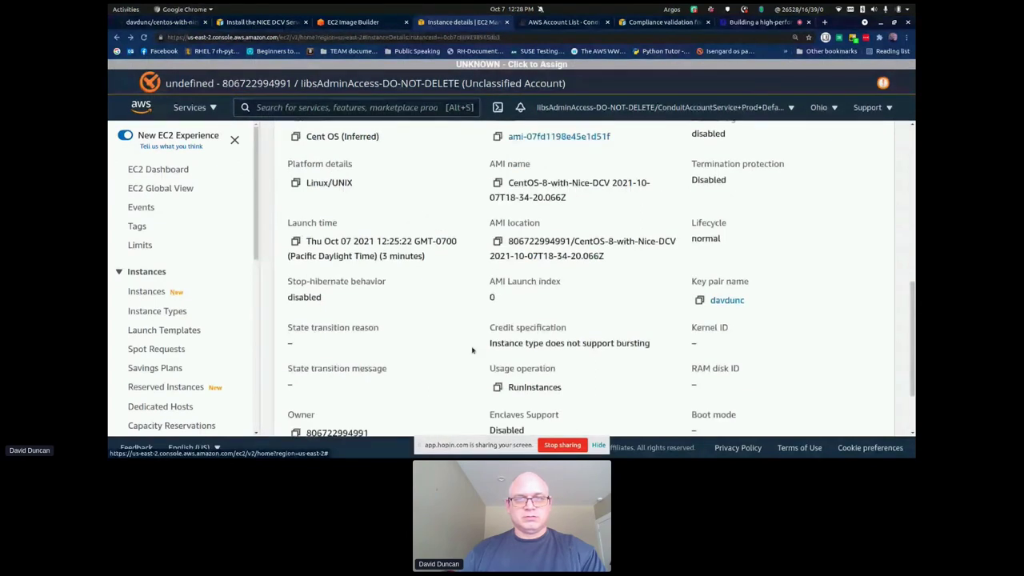
{"action": "scroll", "coordinate": [472, 349], "scroll_direction": "up", "scroll_amount": 3}
- Check the inbound rules in the instance's security details
{"action": "left_click", "coordinate": [370, 190]}
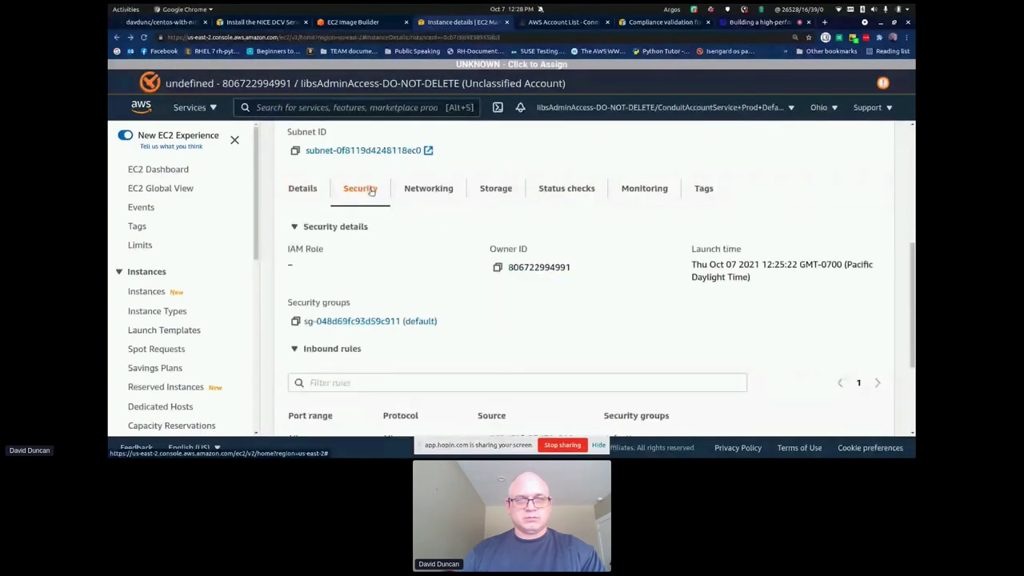
{"action": "scroll", "coordinate": [579, 319], "scroll_direction": "down", "scroll_amount": 3}
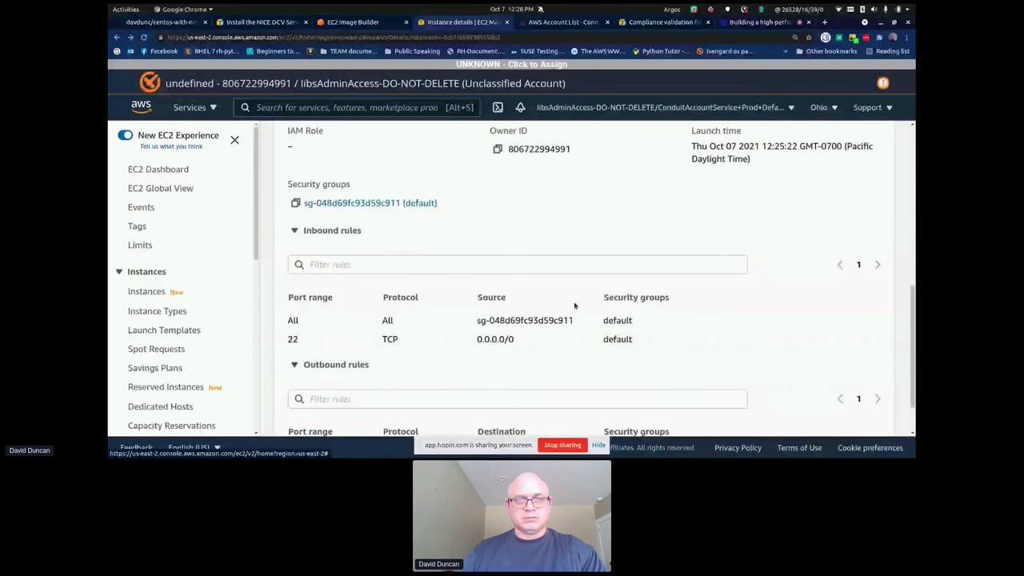
{"action": "scroll", "coordinate": [575, 306], "scroll_direction": "up", "scroll_amount": 3}
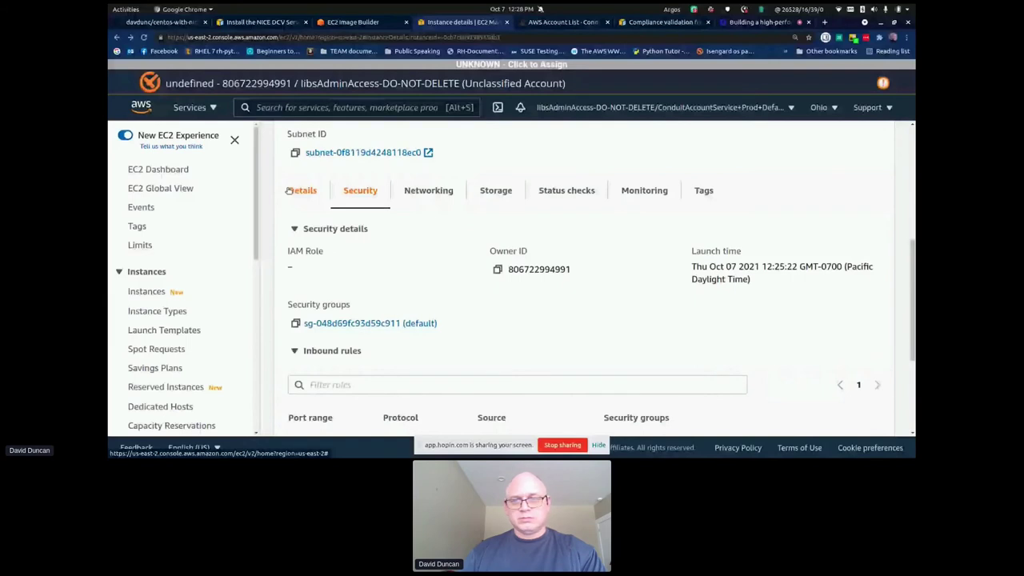
- Return to the instance's general details and open its assigned key pair
{"action": "left_click", "coordinate": [289, 191]}
{"action": "scroll", "coordinate": [470, 284], "scroll_direction": "down", "scroll_amount": 3}
{"action": "left_click", "coordinate": [714, 321]}
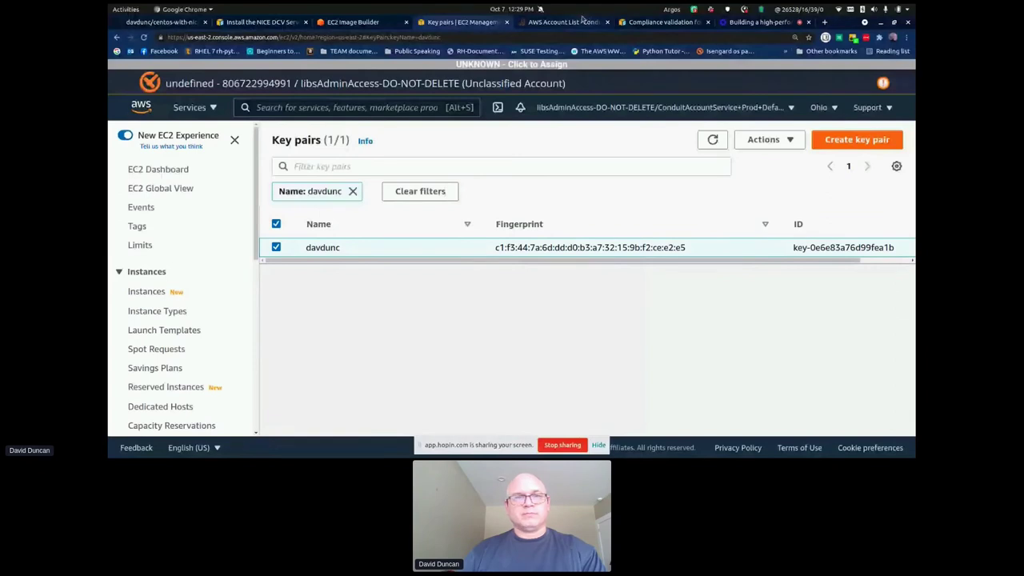
- Open output image version 0.0.1/1 from the Image Builder pipeline, review its summary, and return to the pipeline's output images
{"action": "left_click", "coordinate": [344, 21]}
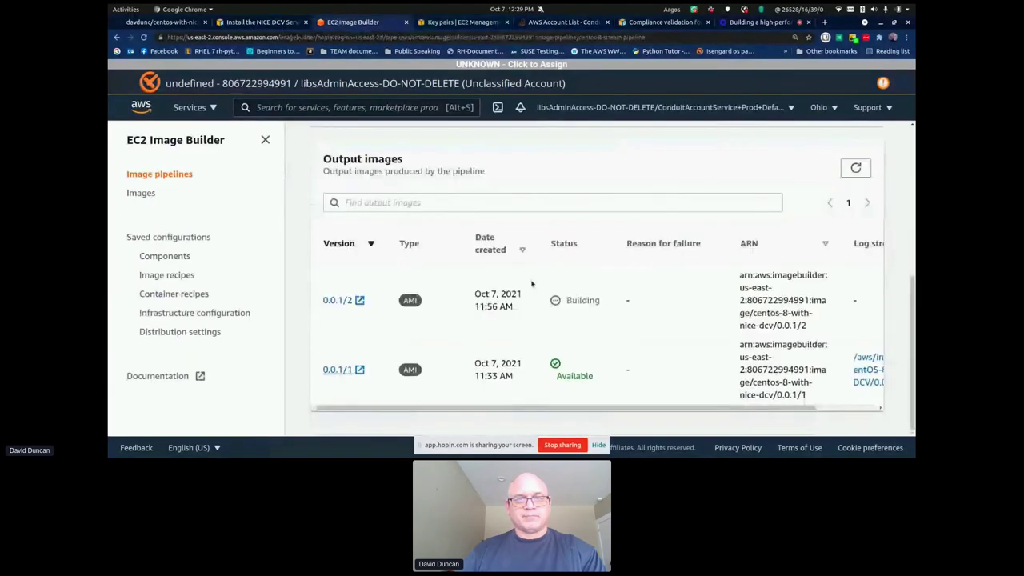
{"action": "left_click", "coordinate": [359, 369]}
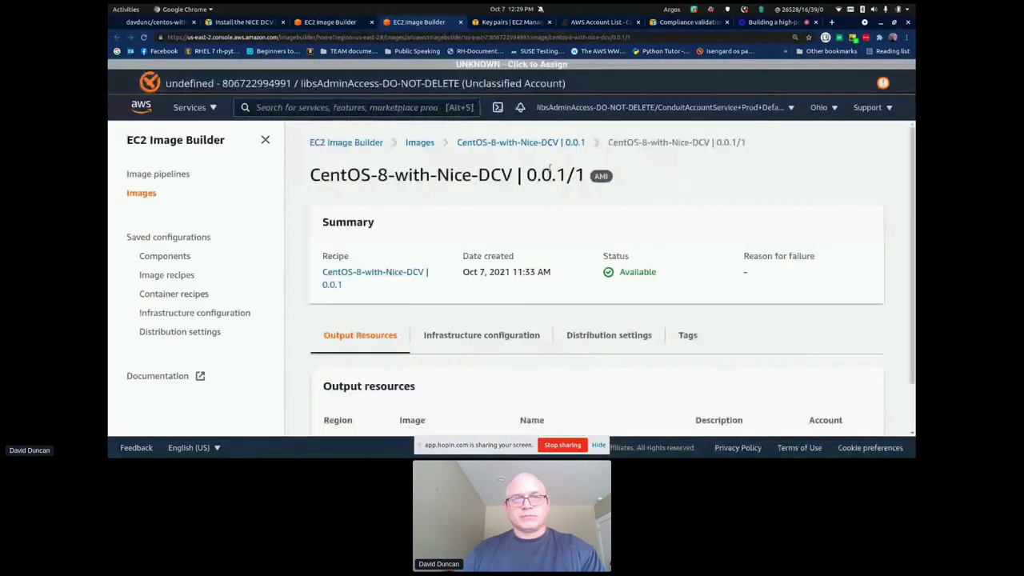
{"action": "scroll", "coordinate": [395, 269], "scroll_direction": "down", "scroll_amount": 1}
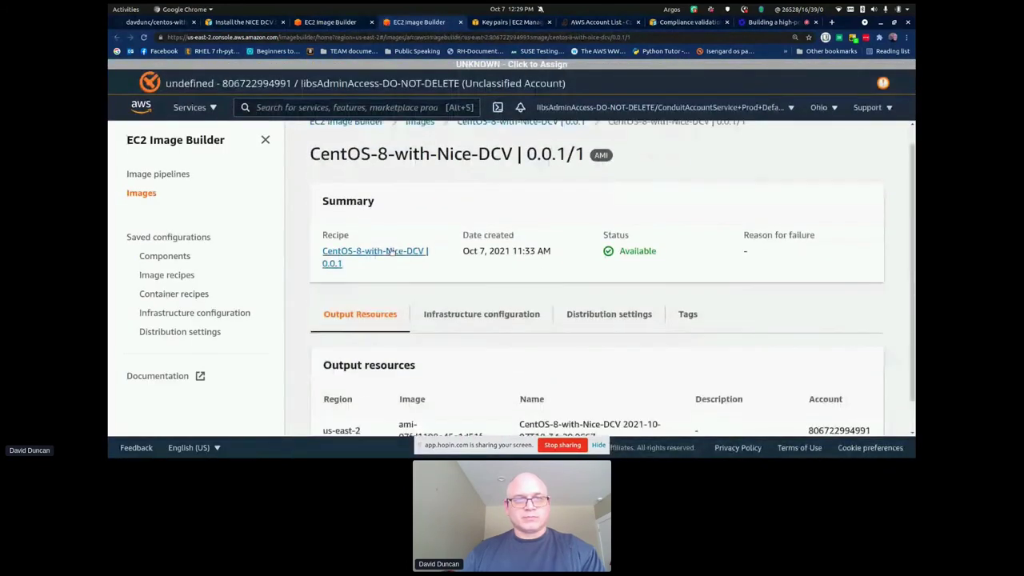
{"action": "left_click", "coordinate": [370, 21]}
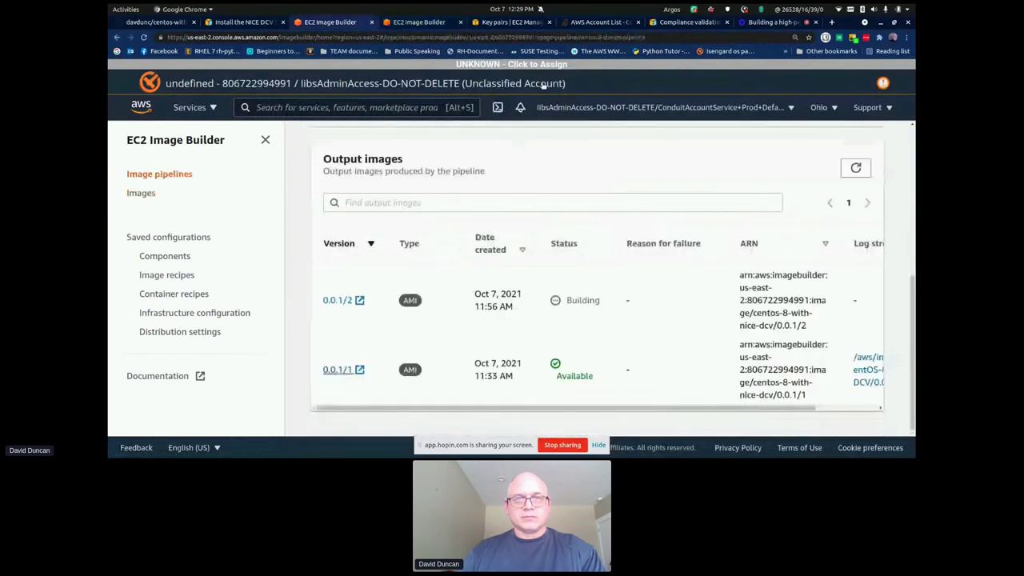
{"action": "left_click", "coordinate": [253, 22]}
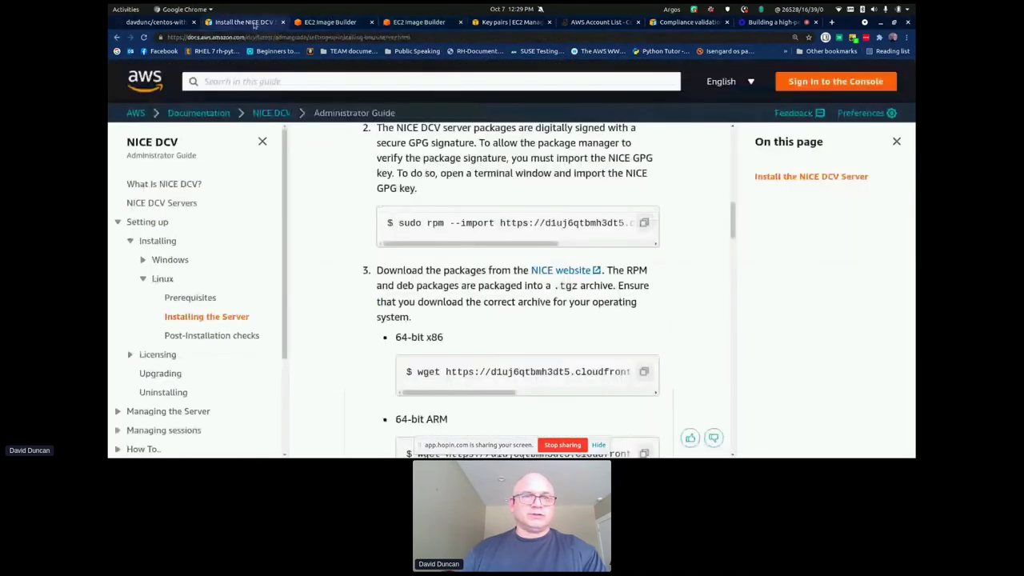
{"action": "left_click", "coordinate": [345, 23]}
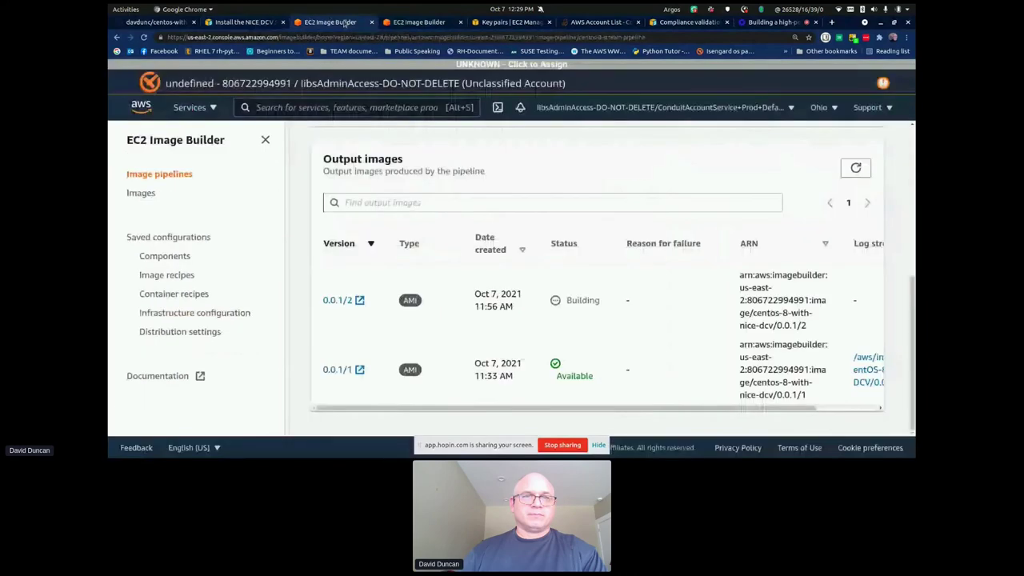
{"action": "key", "text": "ctrl+Tab"}
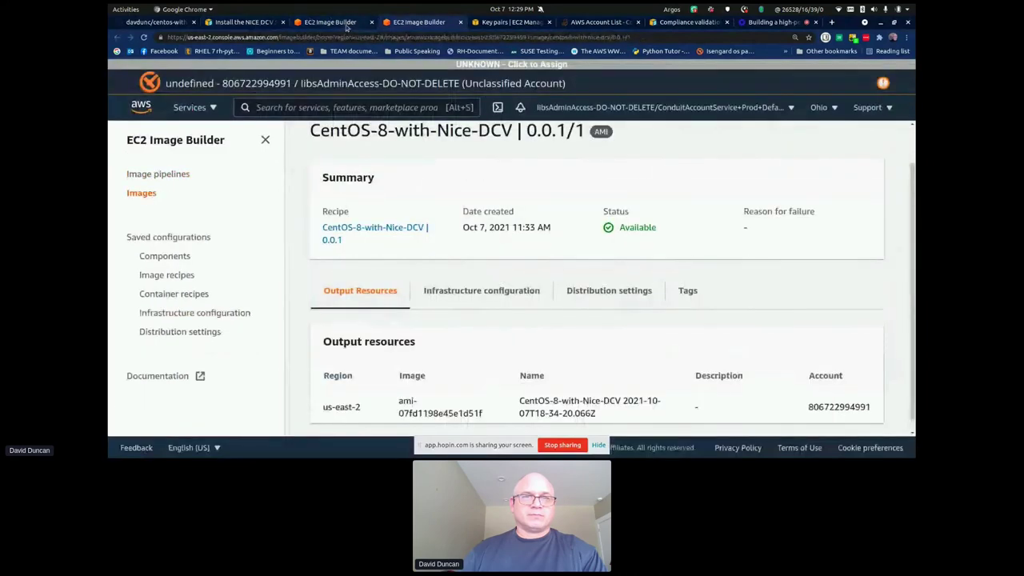
- Return from the key pair to the EC2 instances list and start launching another instance like the running c5.large one
{"action": "left_click", "coordinate": [496, 22]}
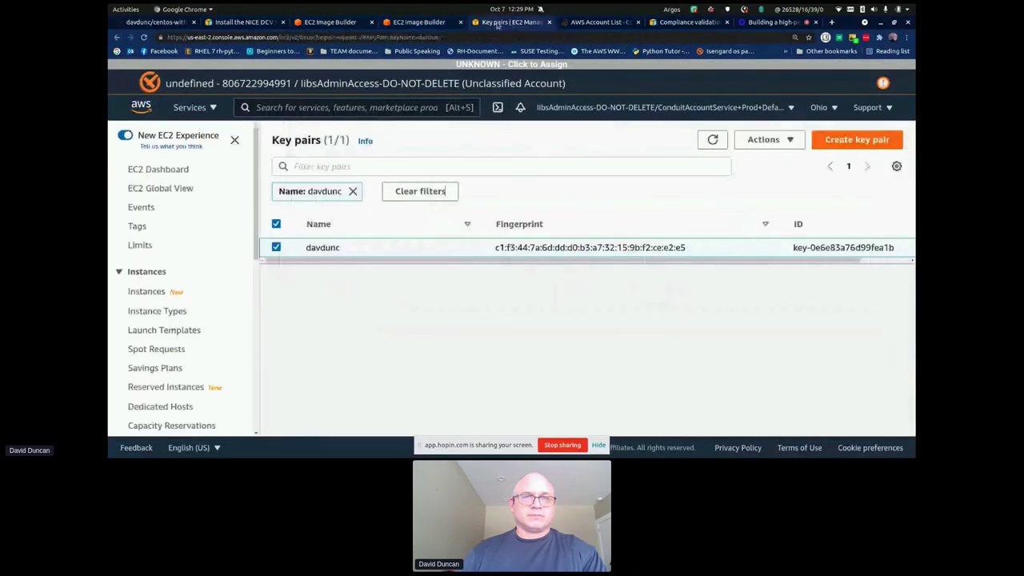
{"action": "left_click", "coordinate": [185, 115]}
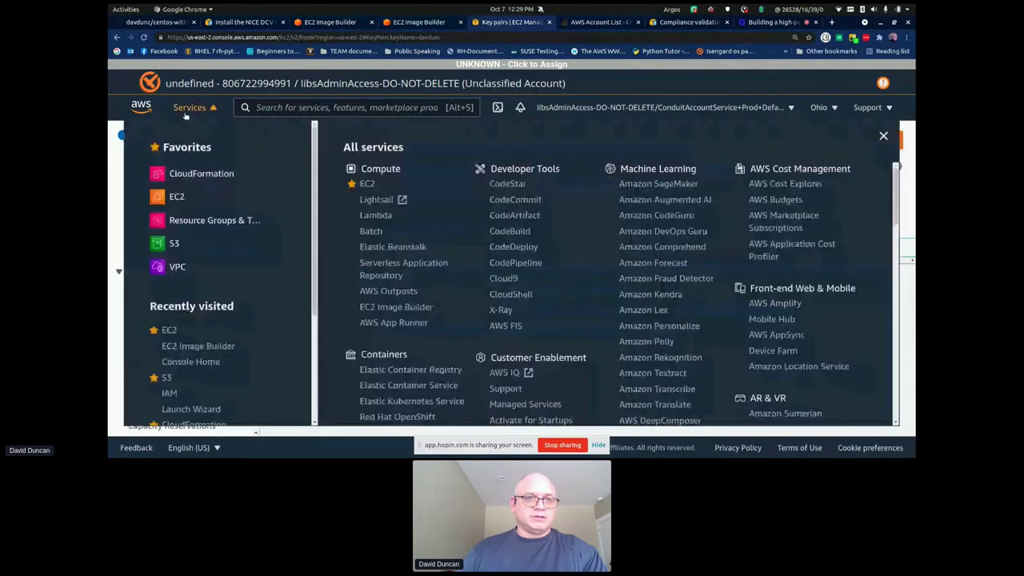
{"action": "left_click", "coordinate": [184, 114]}
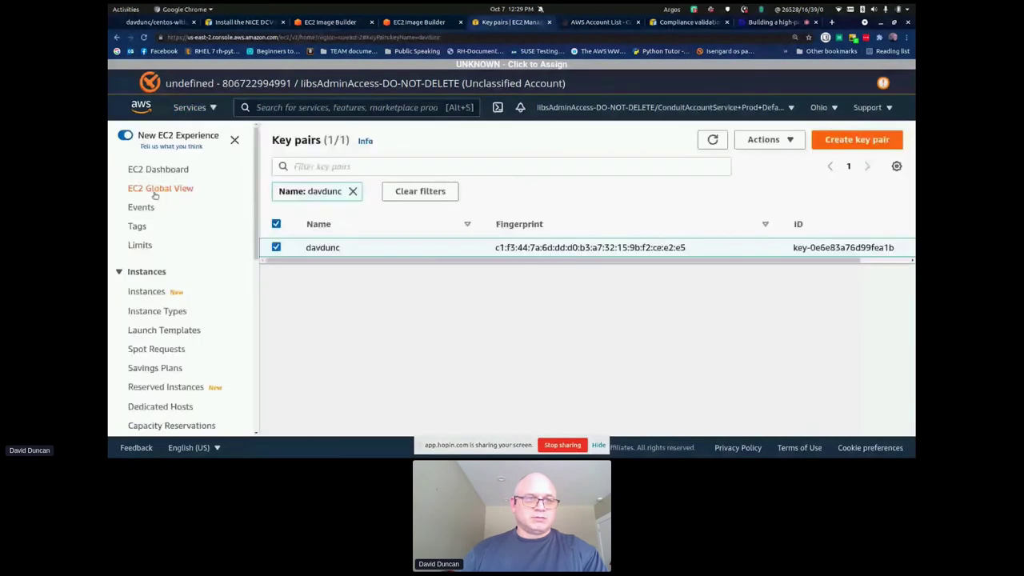
{"action": "key", "text": "alt+Left"}
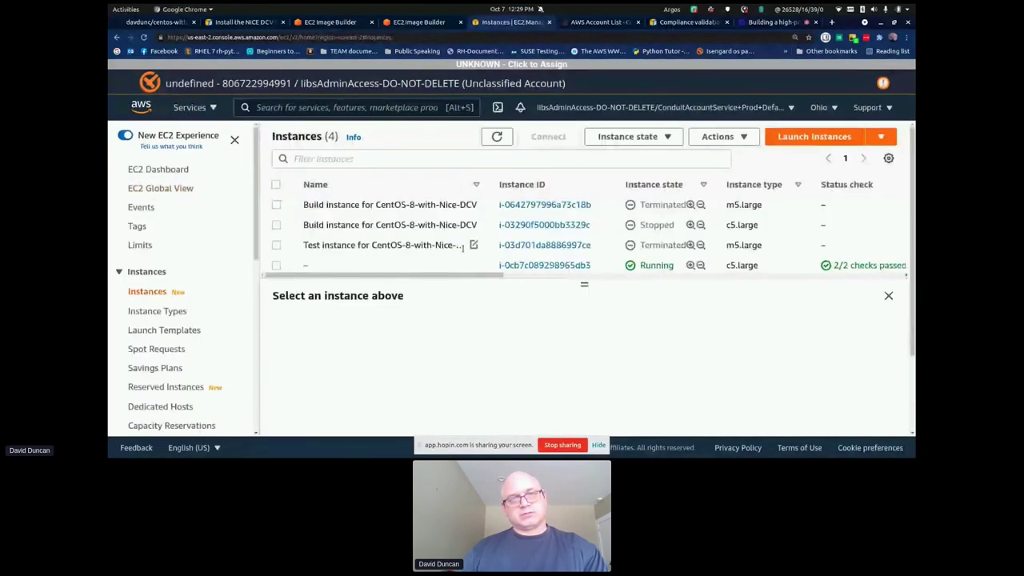
{"action": "left_click", "coordinate": [461, 223]}
{"action": "right_click", "coordinate": [461, 224]}
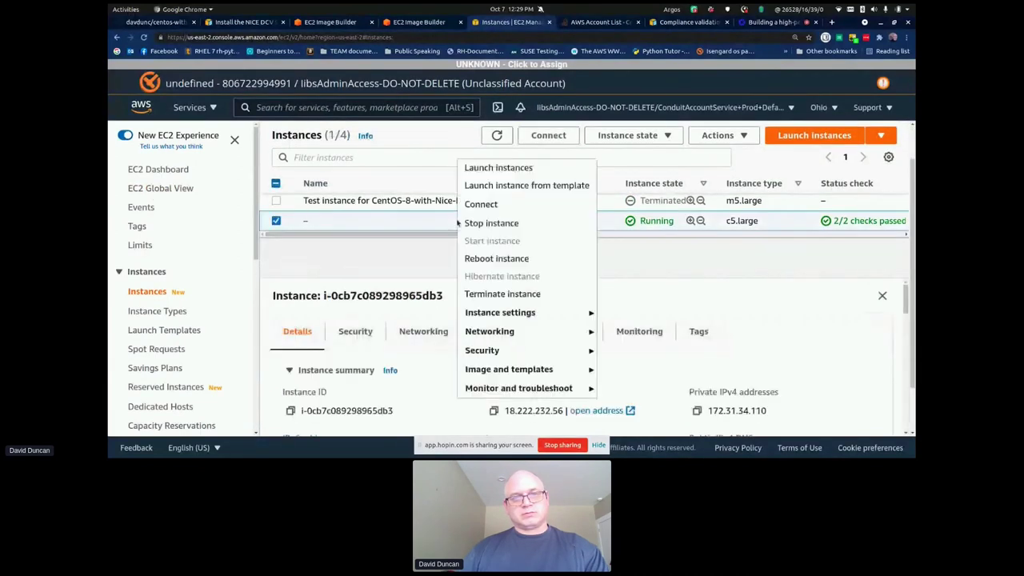
{"action": "mouse_move", "coordinate": [509, 318]}
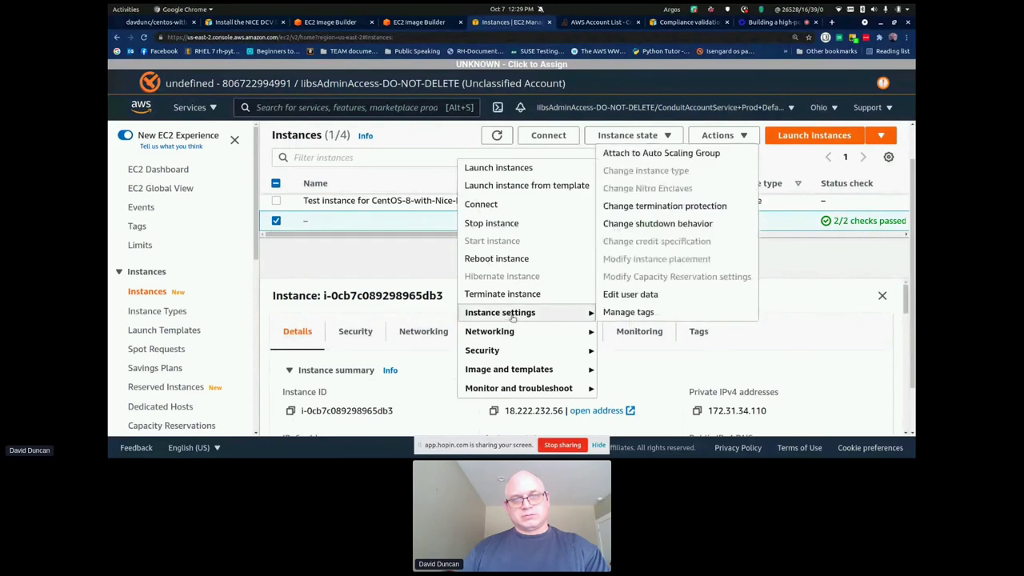
{"action": "mouse_move", "coordinate": [521, 374]}
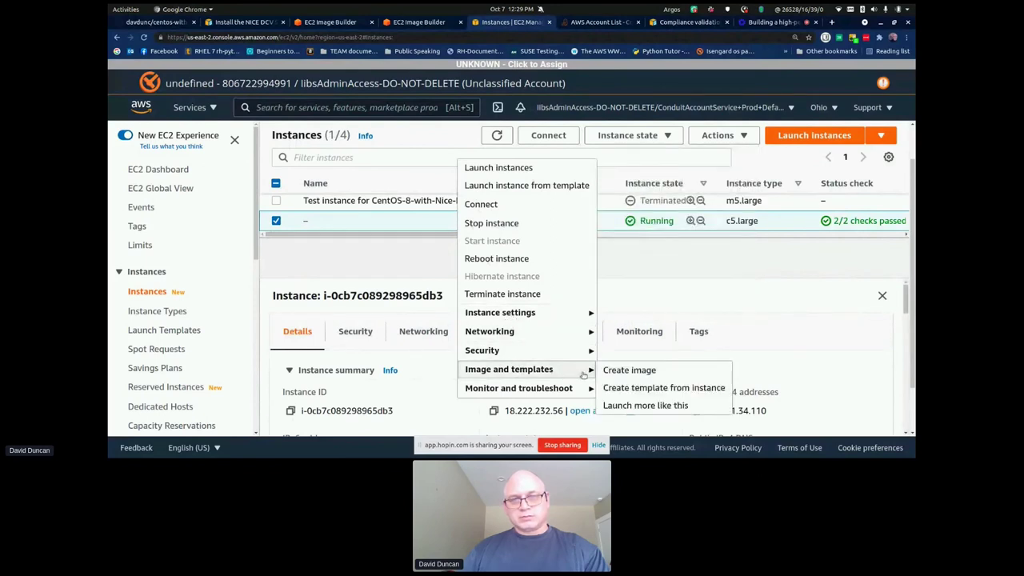
{"action": "left_click", "coordinate": [645, 405]}
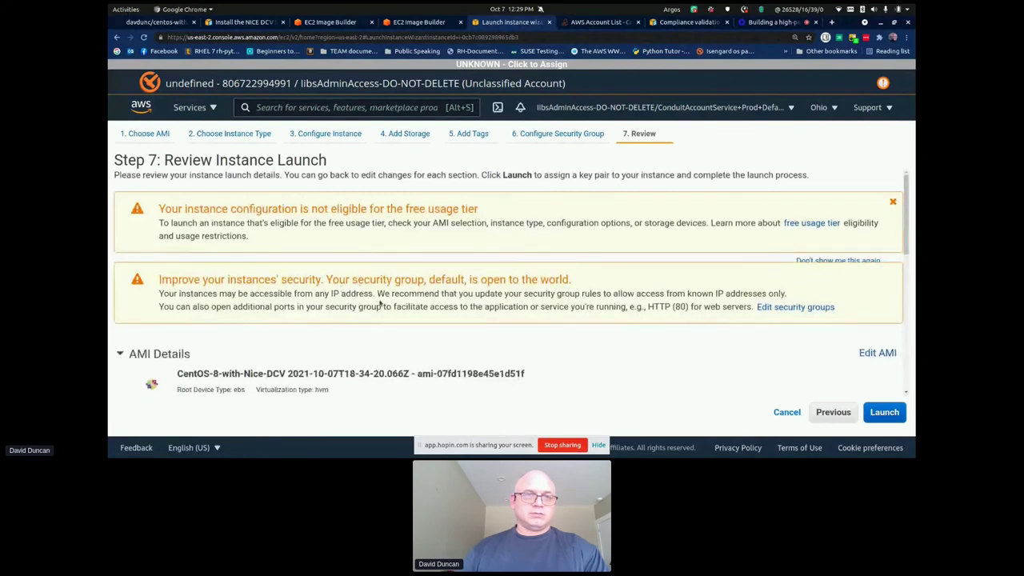
- Review the security group rules and expanded instance details of the new launch, and open the instance details for editing
{"action": "scroll", "coordinate": [381, 304], "scroll_direction": "down", "scroll_amount": 10}
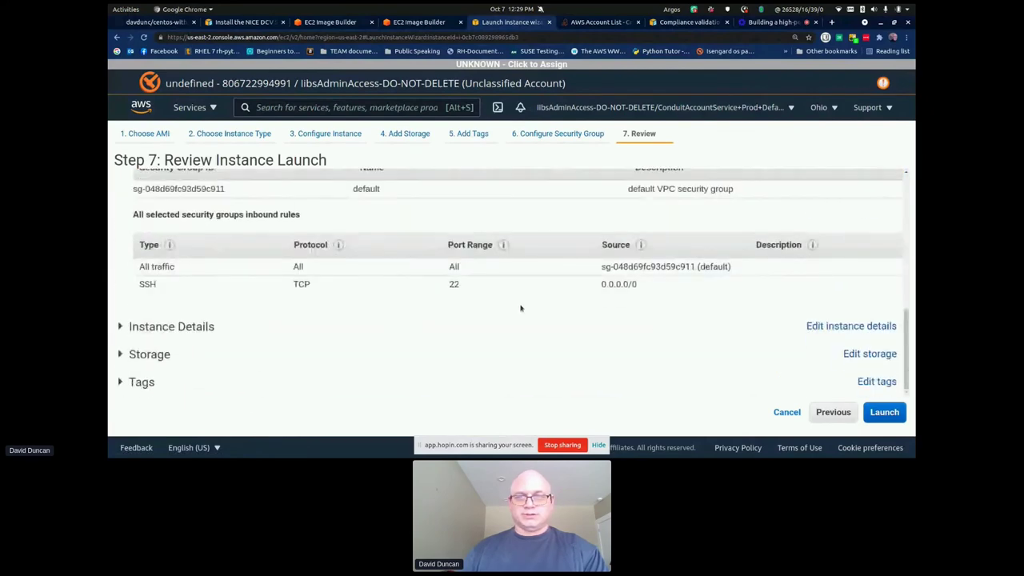
{"action": "left_click", "coordinate": [343, 330]}
{"action": "scroll", "coordinate": [439, 295], "scroll_direction": "down", "scroll_amount": 4}
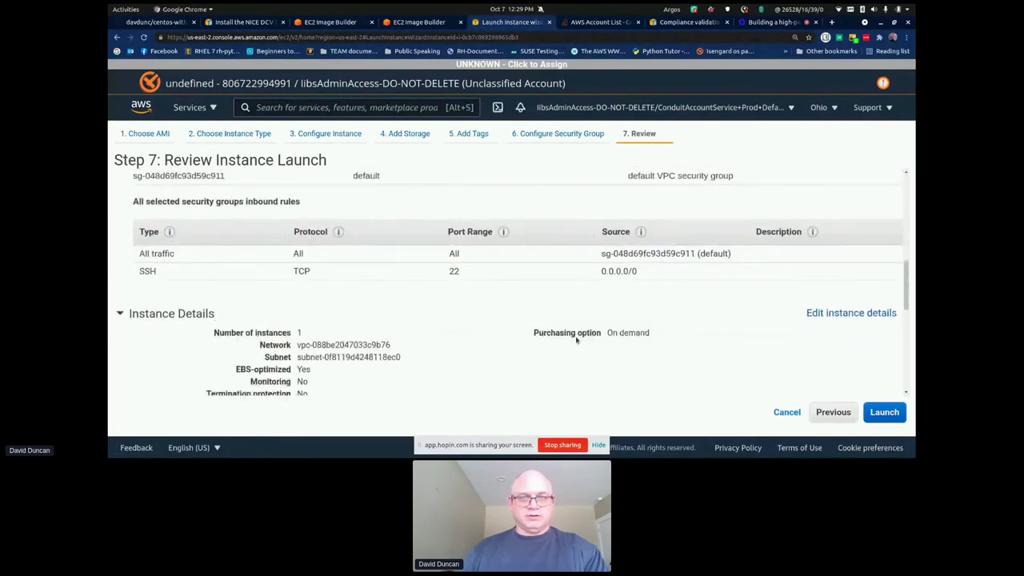
{"action": "scroll", "coordinate": [439, 296], "scroll_direction": "down", "scroll_amount": 3}
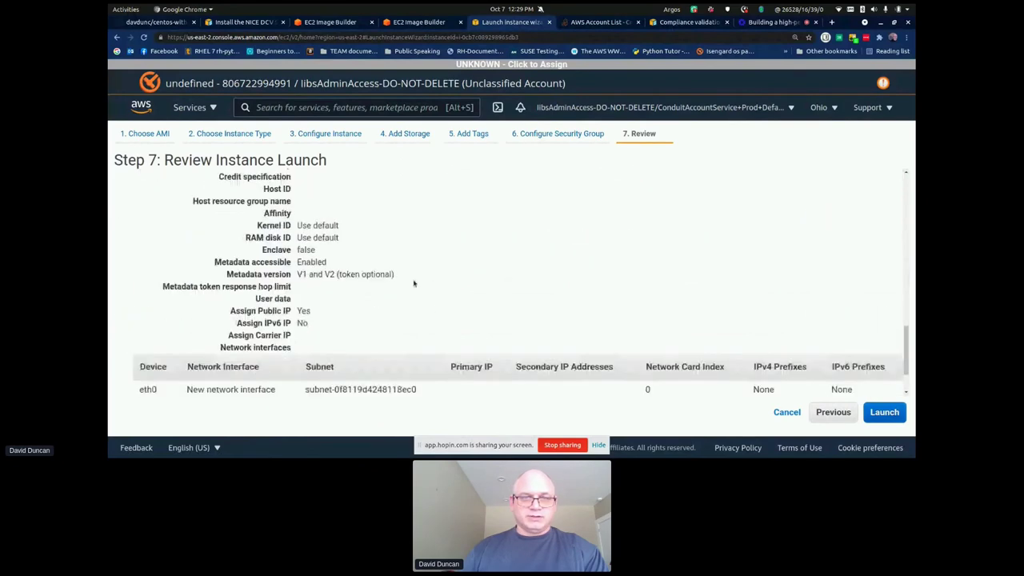
{"action": "scroll", "coordinate": [304, 317], "scroll_direction": "up", "scroll_amount": 6}
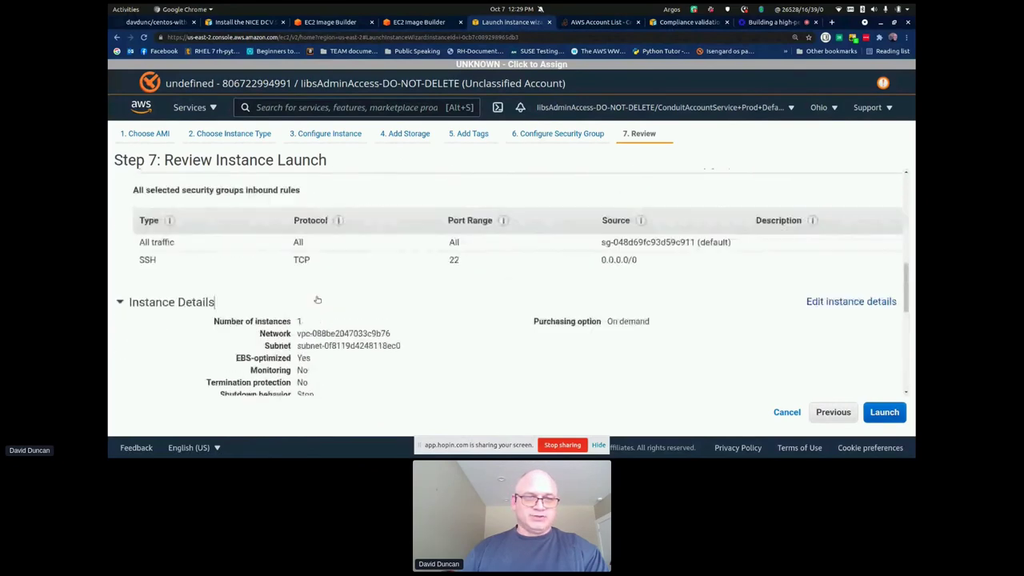
{"action": "left_click", "coordinate": [864, 302]}
- Supply the user data as a file, choosing davdunc-userdata-basic.yml from ~/src/dduncan-toolbox/scripts/userdata-scripts/
{"action": "scroll", "coordinate": [374, 344], "scroll_direction": "down", "scroll_amount": 10}
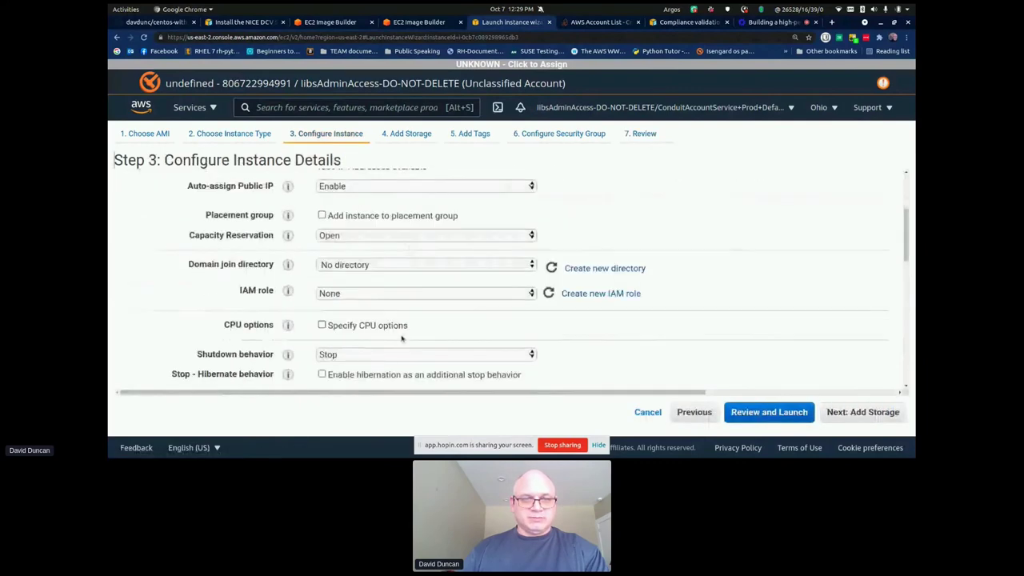
{"action": "scroll", "coordinate": [198, 322], "scroll_direction": "down", "scroll_amount": 3}
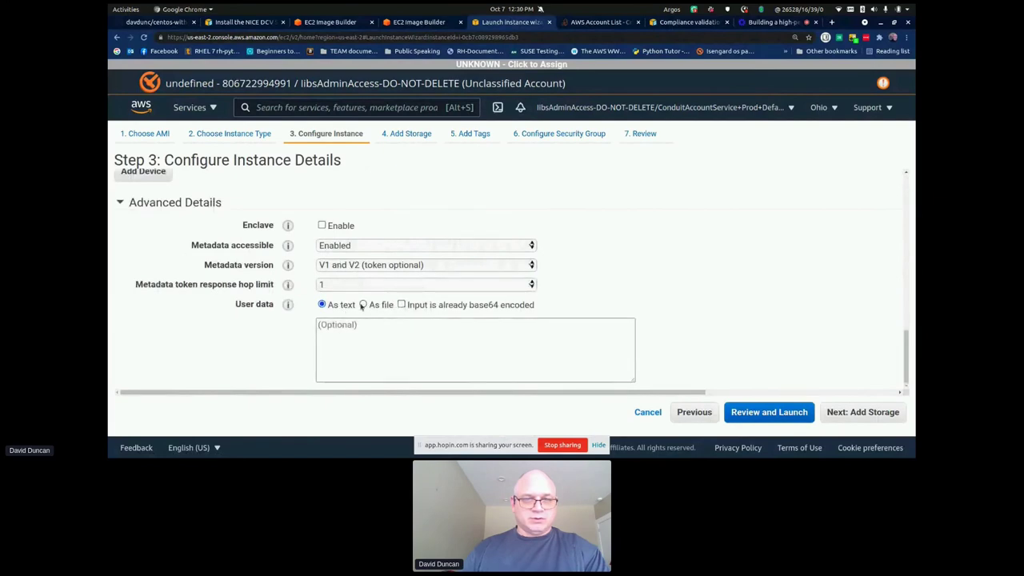
{"action": "left_click", "coordinate": [362, 305]}
{"action": "left_click", "coordinate": [360, 380]}
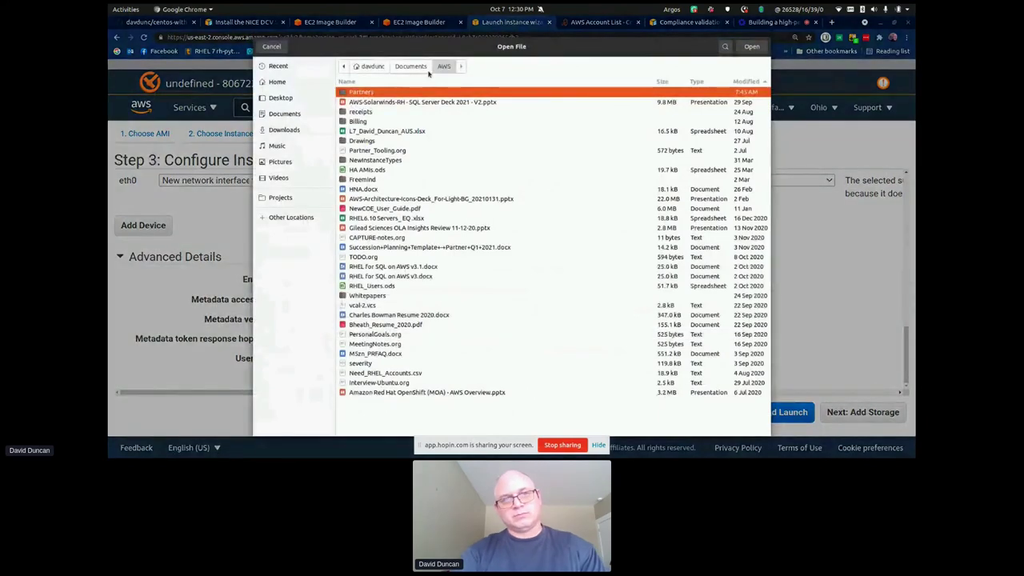
{"action": "type", "text": "~/"}
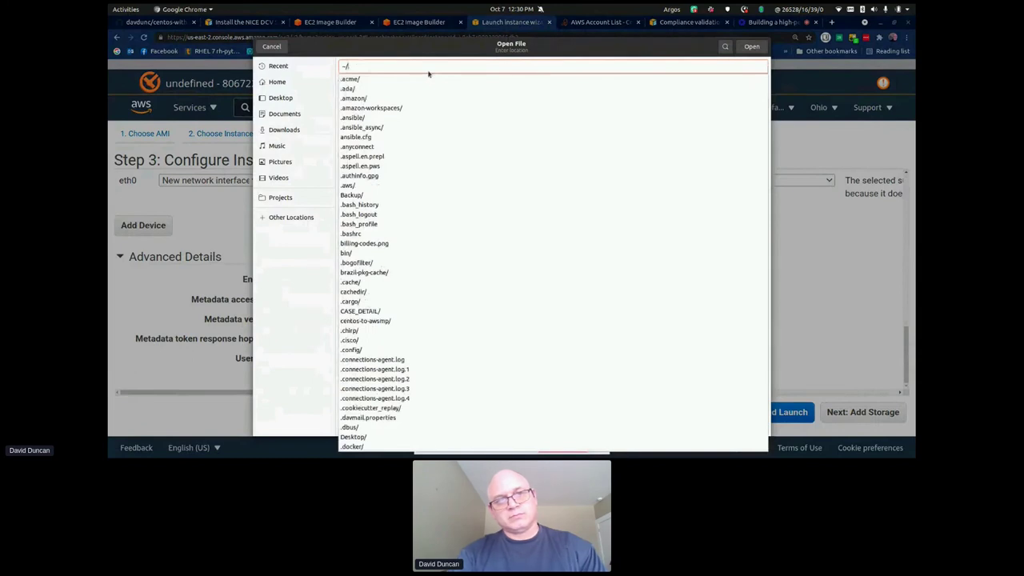
{"action": "type", "text": "src/dduncan-toolb"}
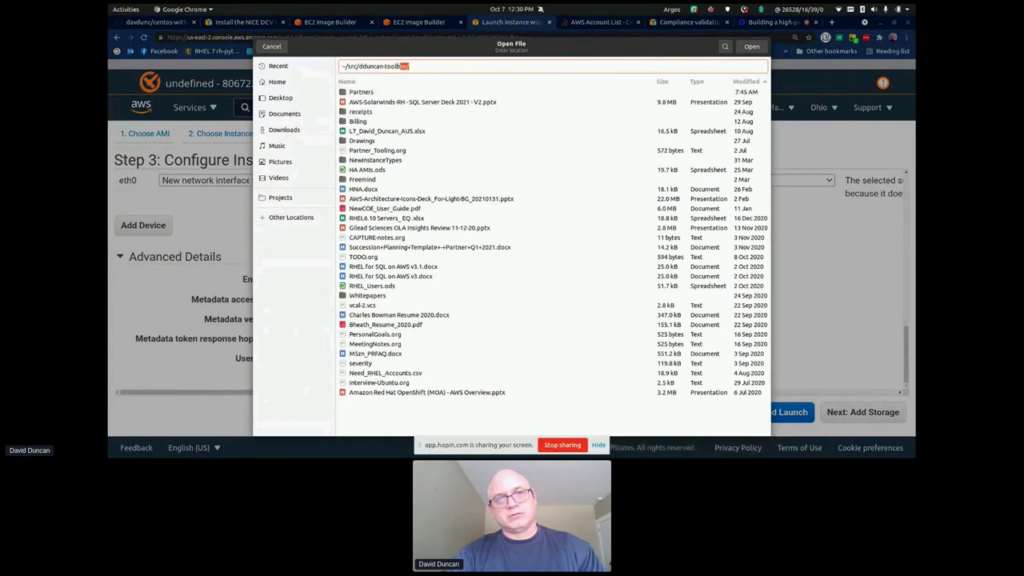
{"action": "type", "text": "ox/scripts/userdata-scripts/"}
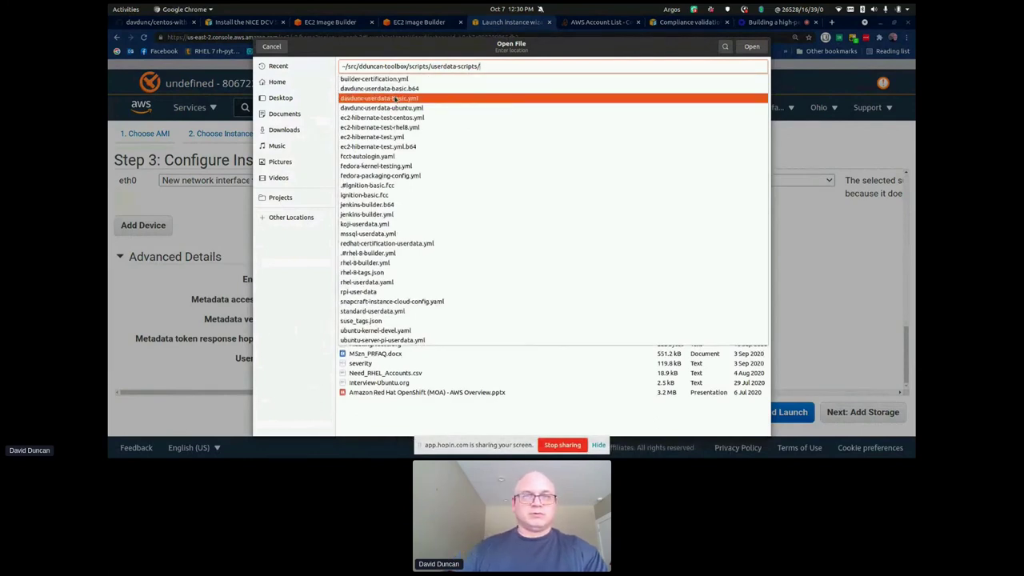
{"action": "left_click", "coordinate": [394, 97]}
{"action": "left_click", "coordinate": [755, 47]}
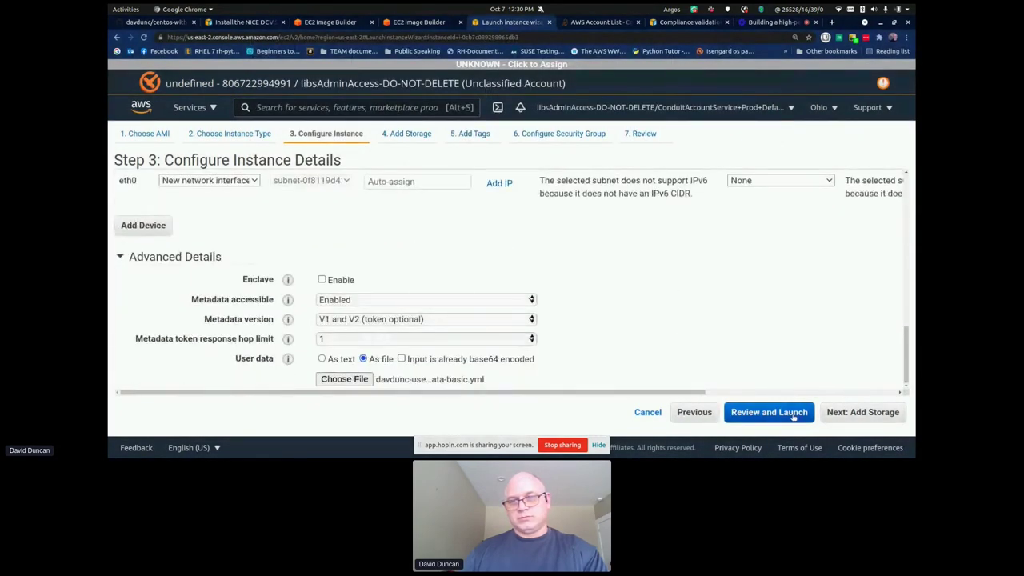
- Proceed through storage, tags and security group with their existing settings to the launch review
{"action": "left_click", "coordinate": [841, 414]}
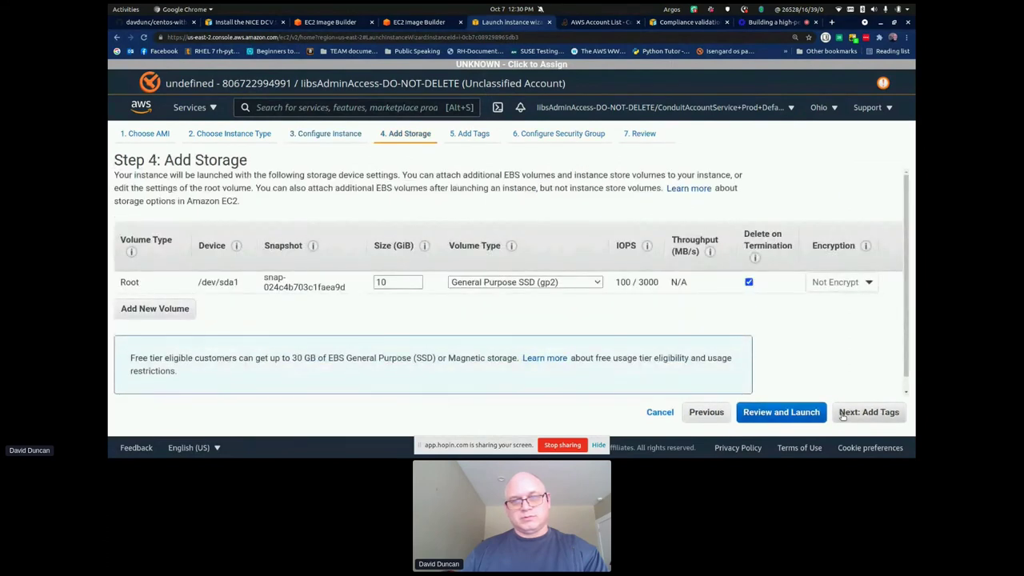
{"action": "left_click", "coordinate": [842, 414]}
{"action": "left_click", "coordinate": [843, 414]}
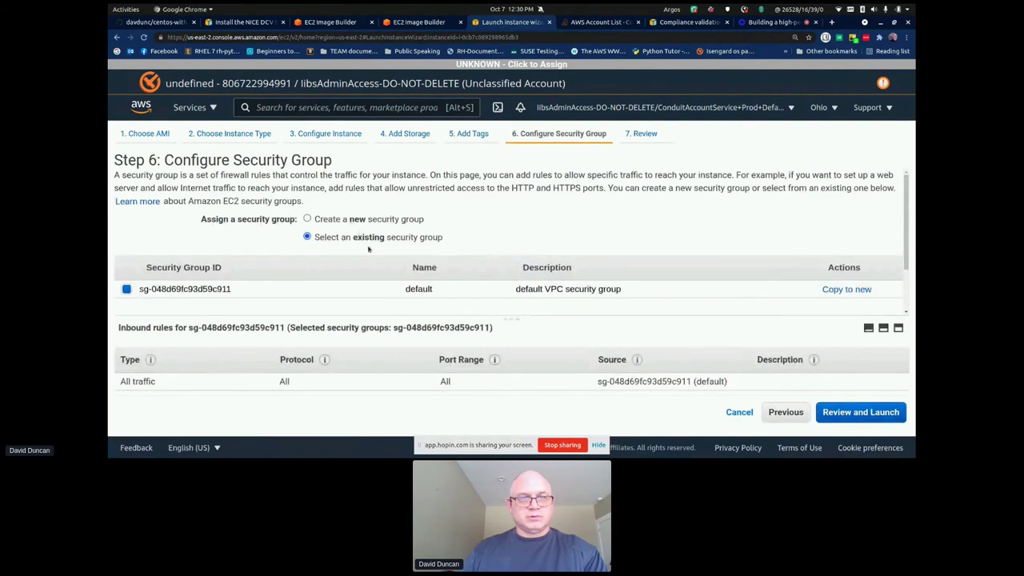
{"action": "left_click", "coordinate": [879, 412]}
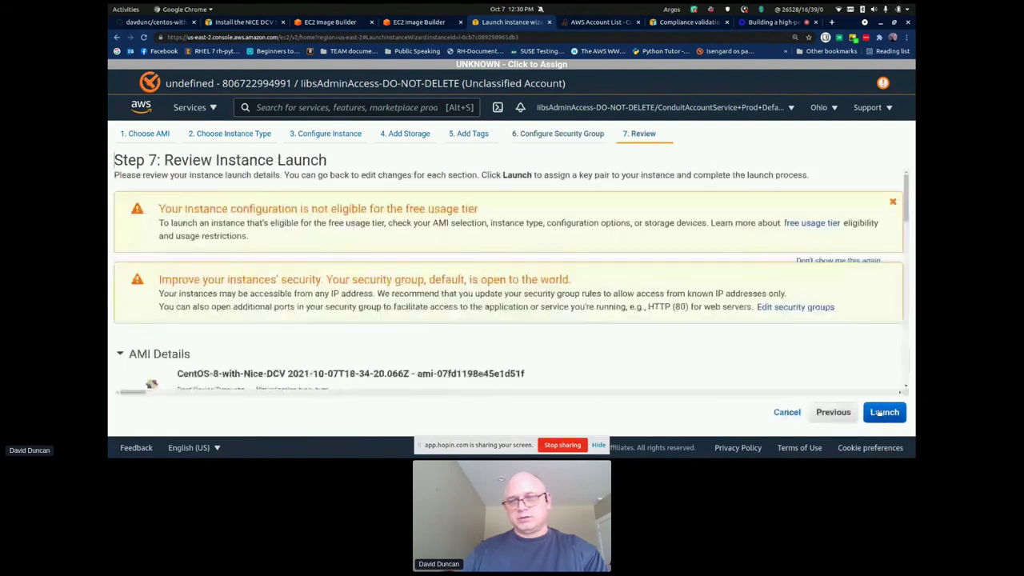
- Launch the instance with the option to proceed without a key pair, acknowledging the connection limits
{"action": "left_click", "coordinate": [879, 413]}
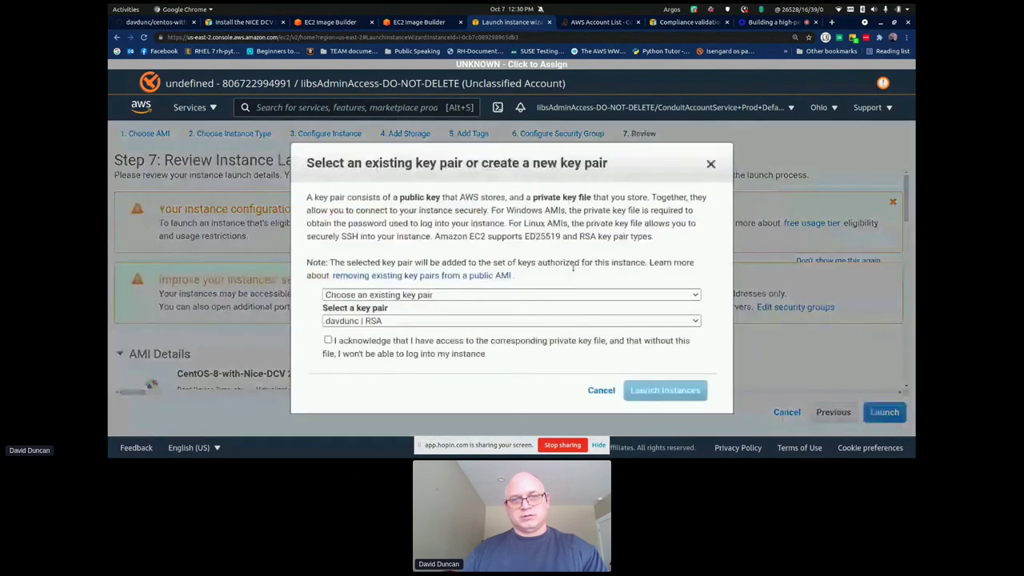
{"action": "left_click", "coordinate": [402, 295]}
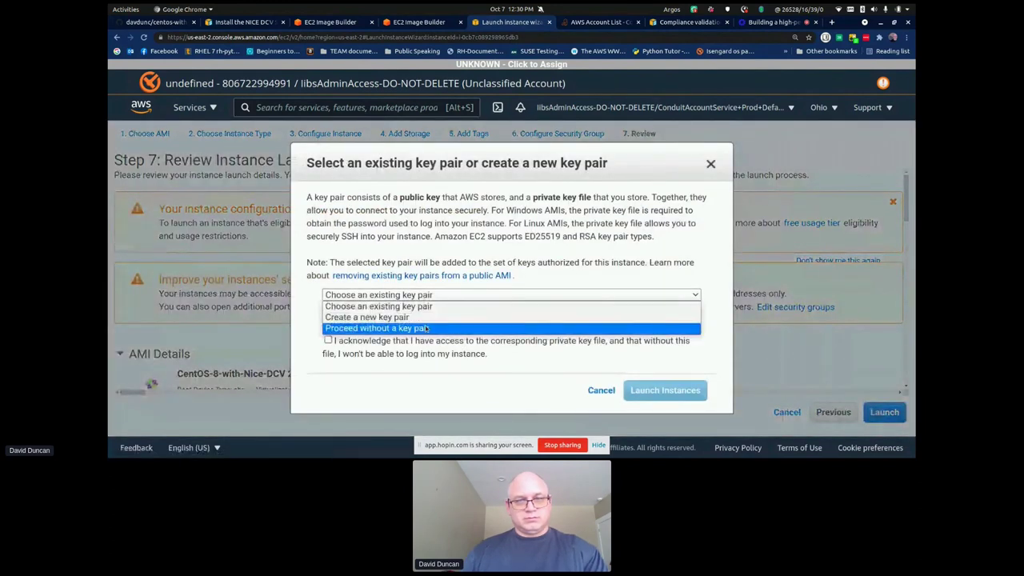
{"action": "left_click", "coordinate": [427, 329]}
{"action": "left_click", "coordinate": [340, 310]}
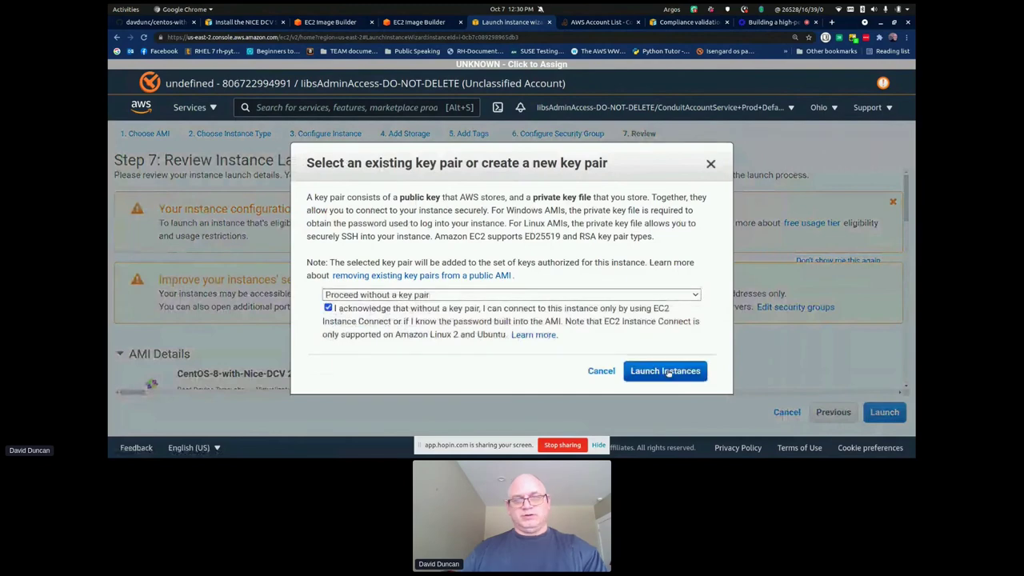
{"action": "left_click", "coordinate": [665, 370]}
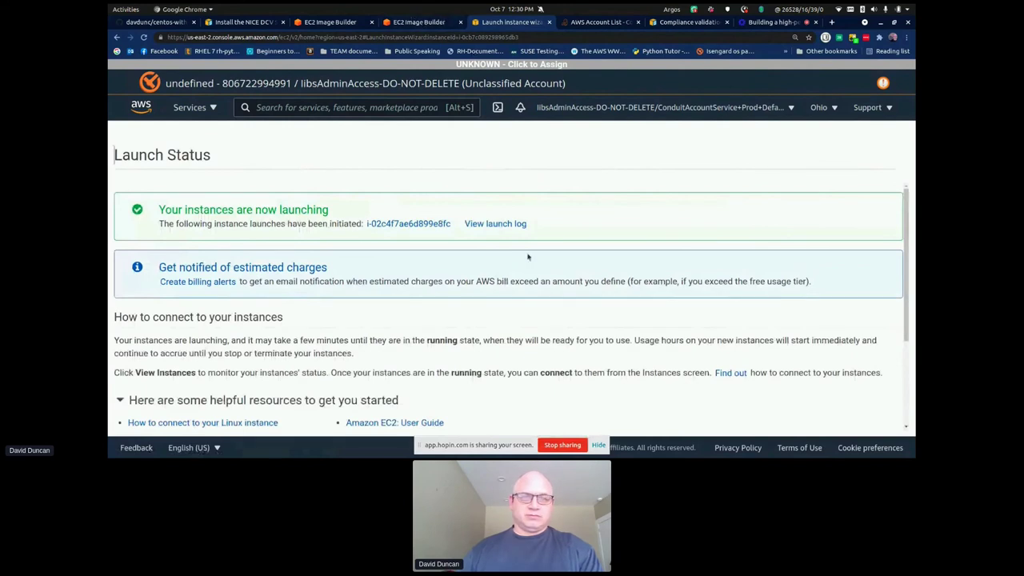
- Open the newly launched instance in the instances list and select it to show its details, including its public IPv4 address
{"action": "left_click", "coordinate": [424, 224]}
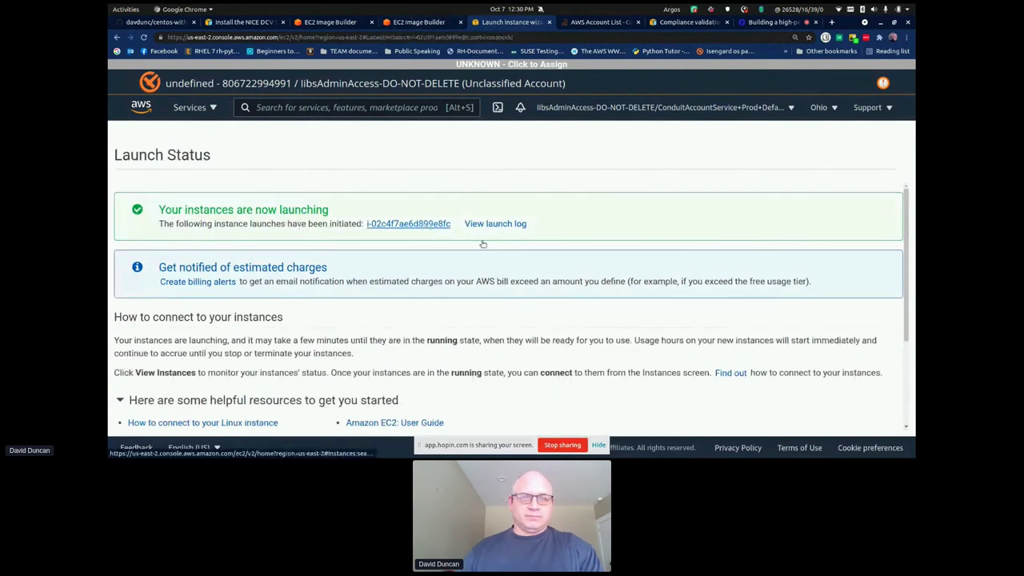
{"action": "scroll", "coordinate": [522, 268], "scroll_direction": "down", "scroll_amount": 2}
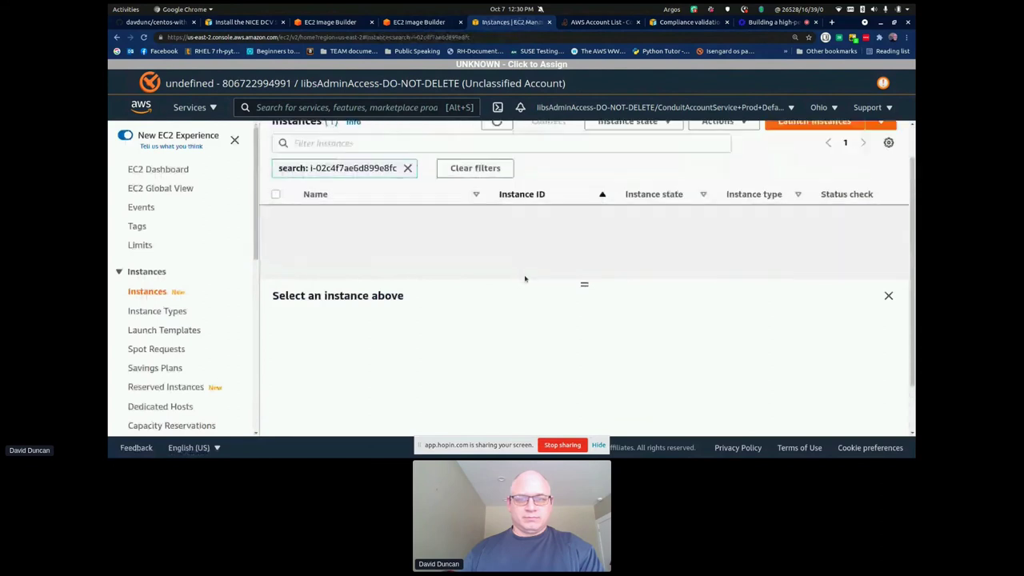
{"action": "scroll", "coordinate": [520, 268], "scroll_direction": "up", "scroll_amount": 1}
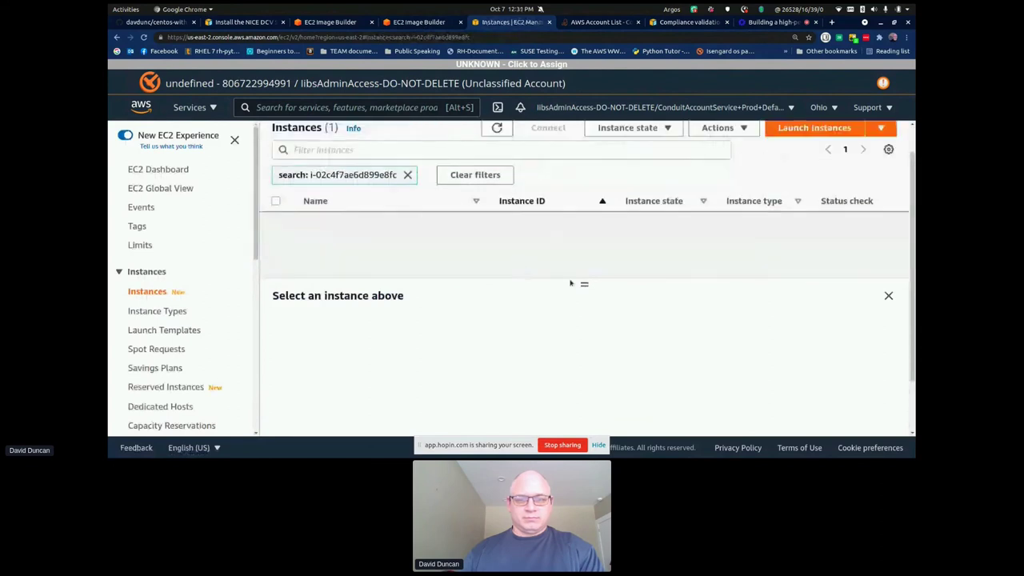
{"action": "key", "text": "ctrl+minus"}
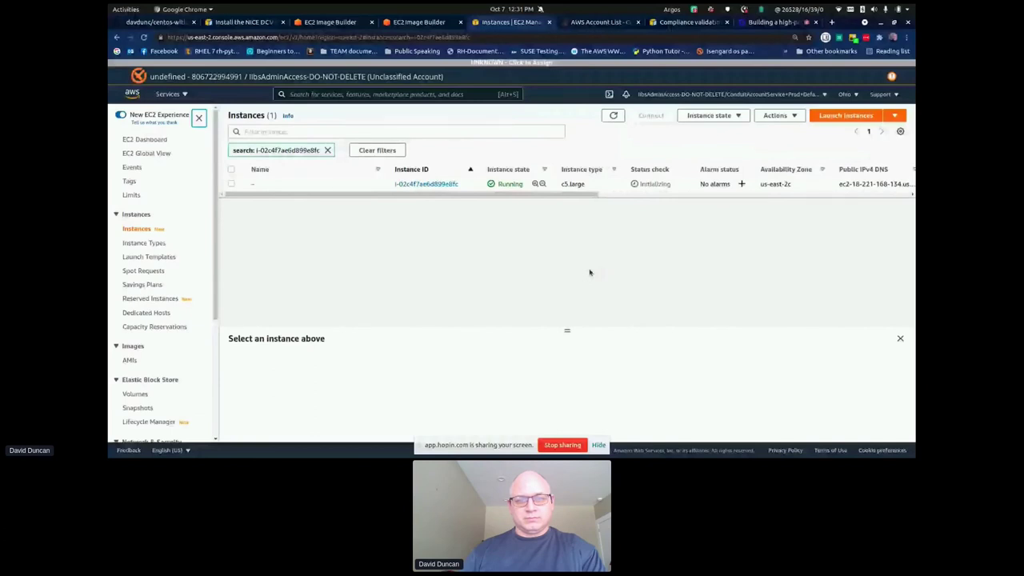
{"action": "left_click", "coordinate": [608, 199]}
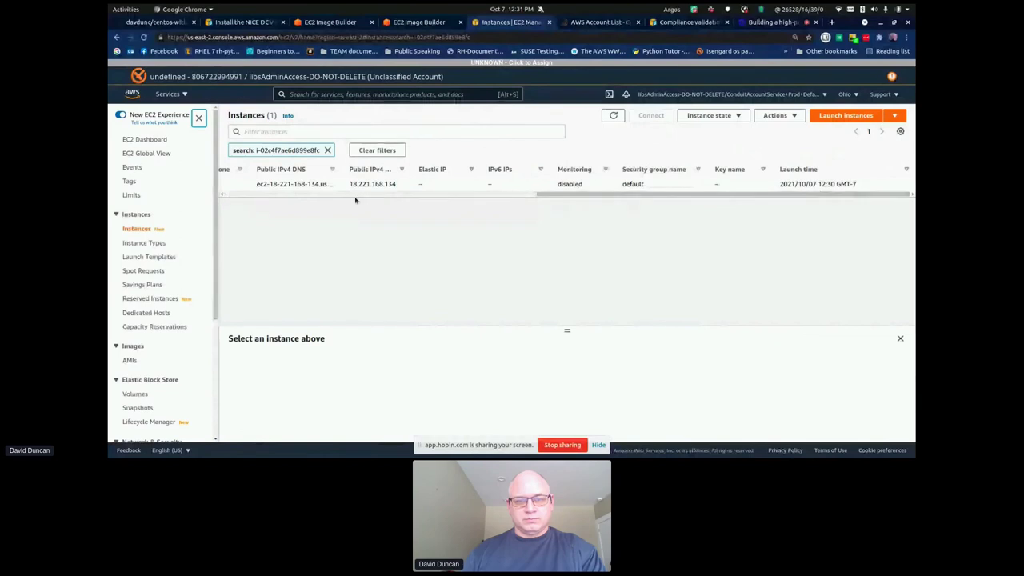
{"action": "left_click", "coordinate": [259, 173]}
{"action": "left_click_drag", "start_coordinate": [567, 332], "coordinate": [565, 277]}
{"action": "left_click", "coordinate": [232, 186]}
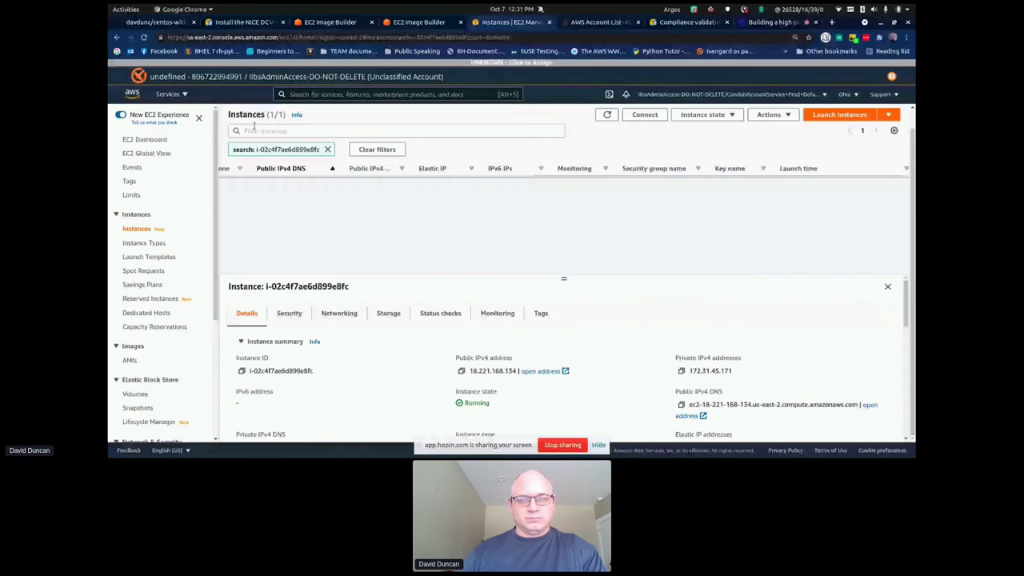
- Clear the instance filter, select instance i-0cb7c089298965db3 and copy its public IPv4 address
{"action": "left_click", "coordinate": [377, 149]}
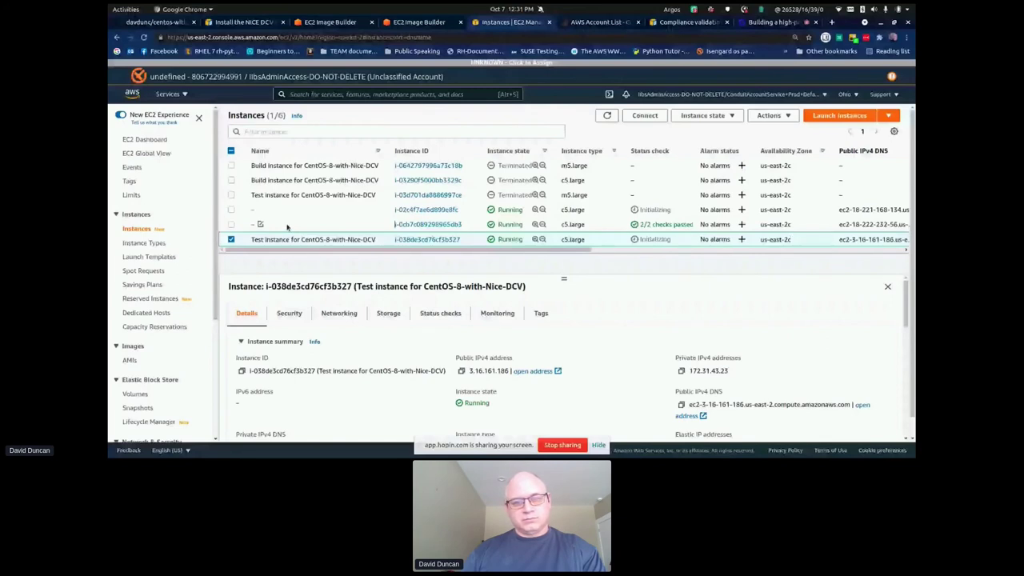
{"action": "left_click", "coordinate": [320, 226]}
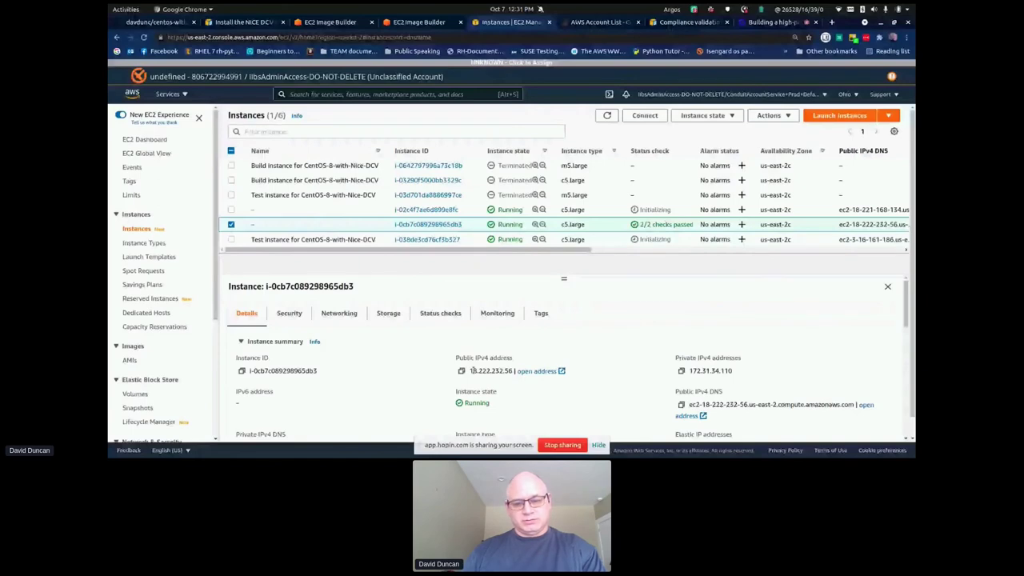
{"action": "left_click", "coordinate": [462, 371]}
- Switch to the terminal and retry the SSH login as ec2-user to 18.222.232.56 with ~/.ssh/id_rsa and ~/.ssh/id_rsa-previous
{"action": "key", "text": "ctrl+alt+Down"}
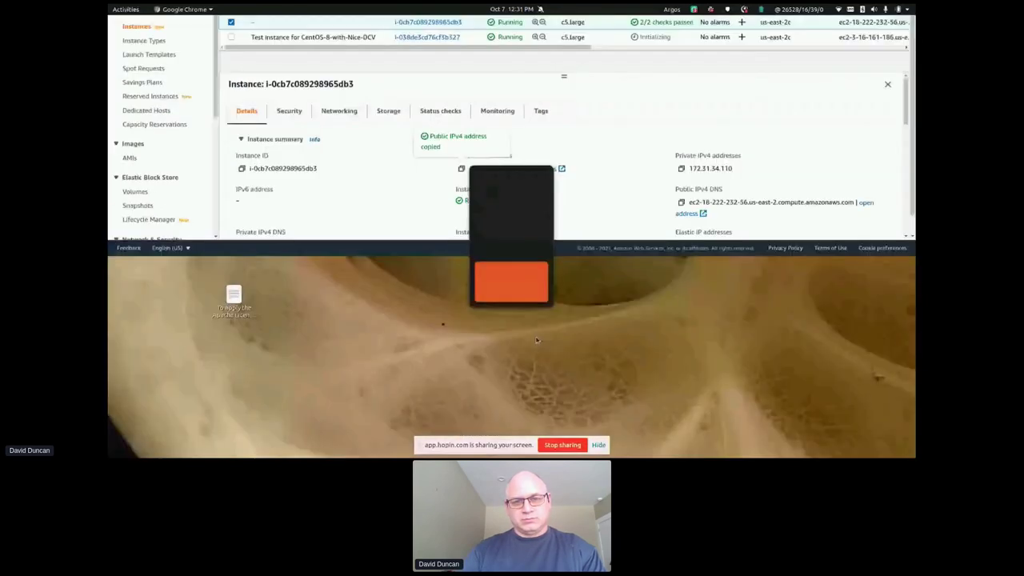
{"action": "key", "text": "ctrl+alt+Up"}
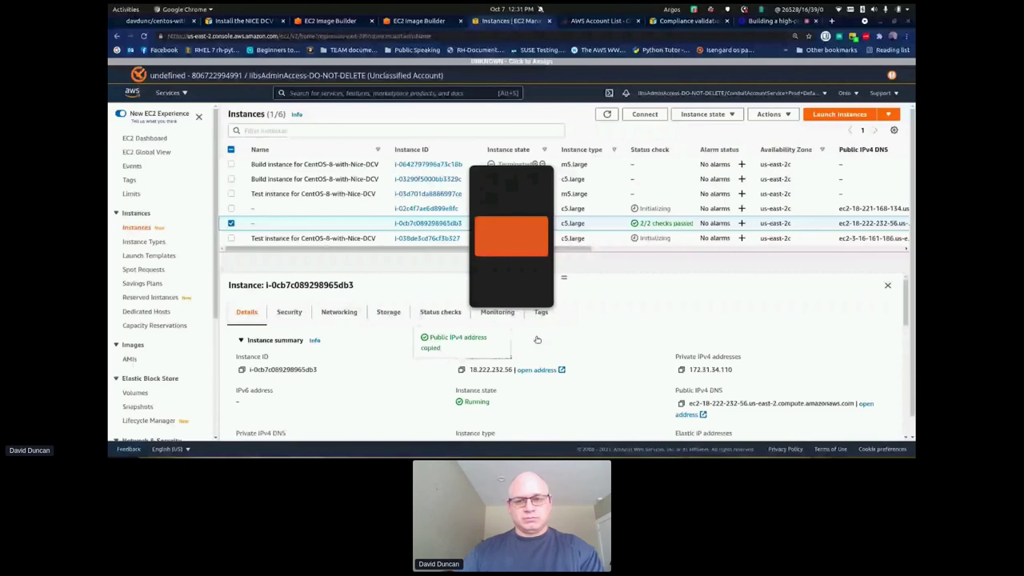
{"action": "key", "text": "ctrl+alt+Down"}
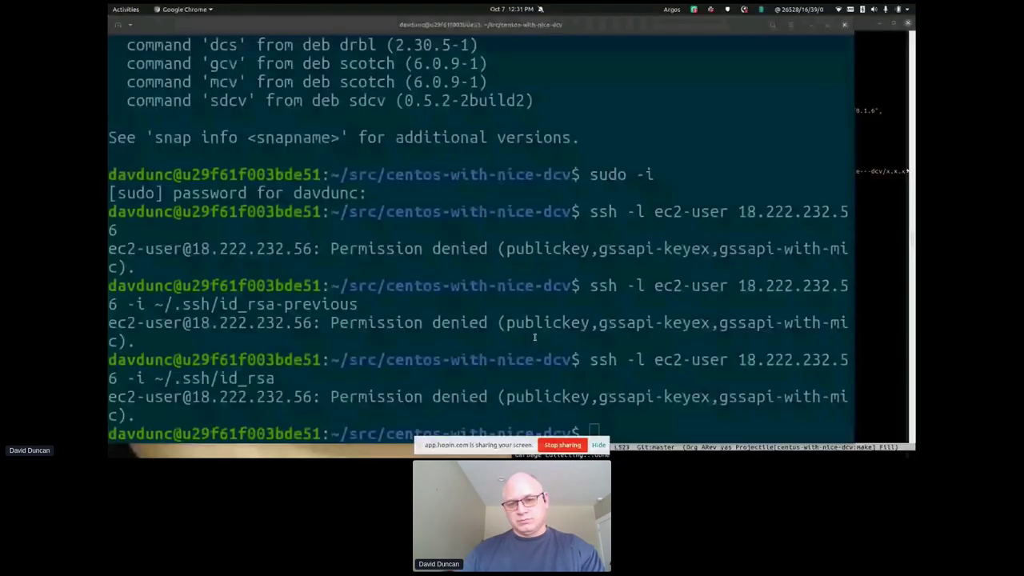
{"action": "key", "text": "Up"}
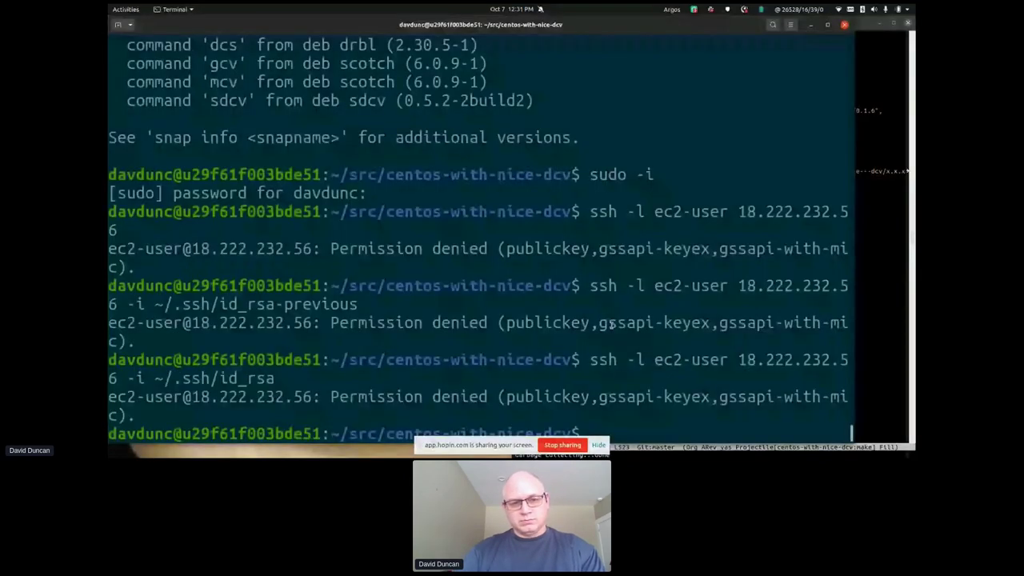
{"action": "key", "text": "Return"}
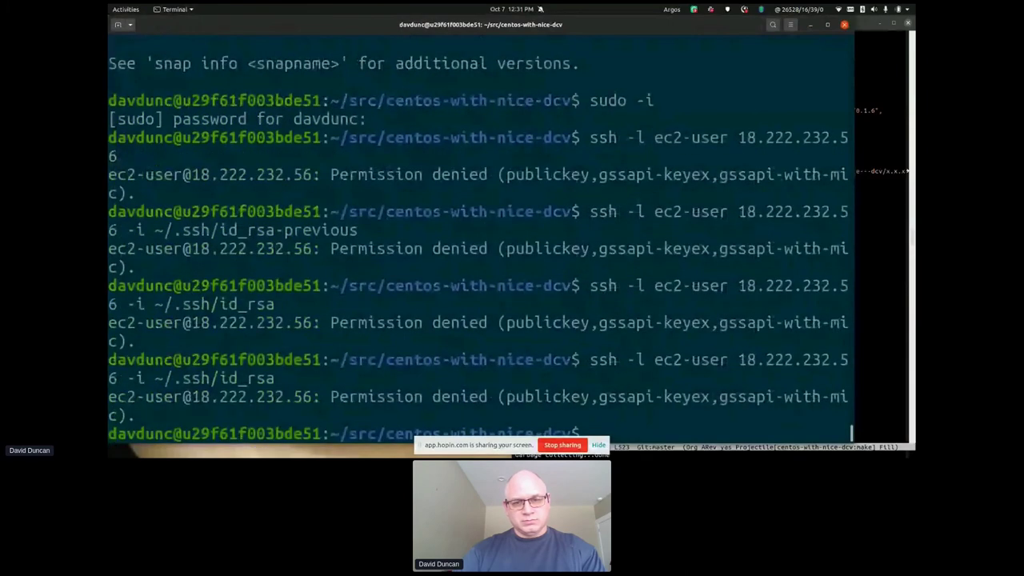
{"action": "key", "text": "Up"}
{"action": "key", "text": "Up"}
{"action": "key", "text": "Return"}
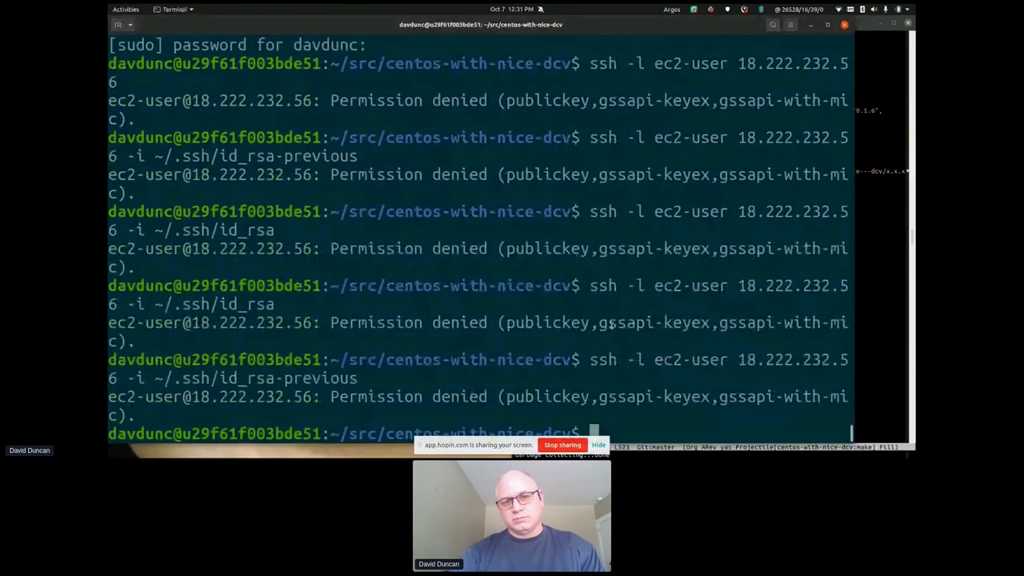
- Return to Chrome and look over the centos-with-nice-dcv README and the package download section of the NICE DCV server installation guide
{"action": "key", "text": "alt+Tab"}
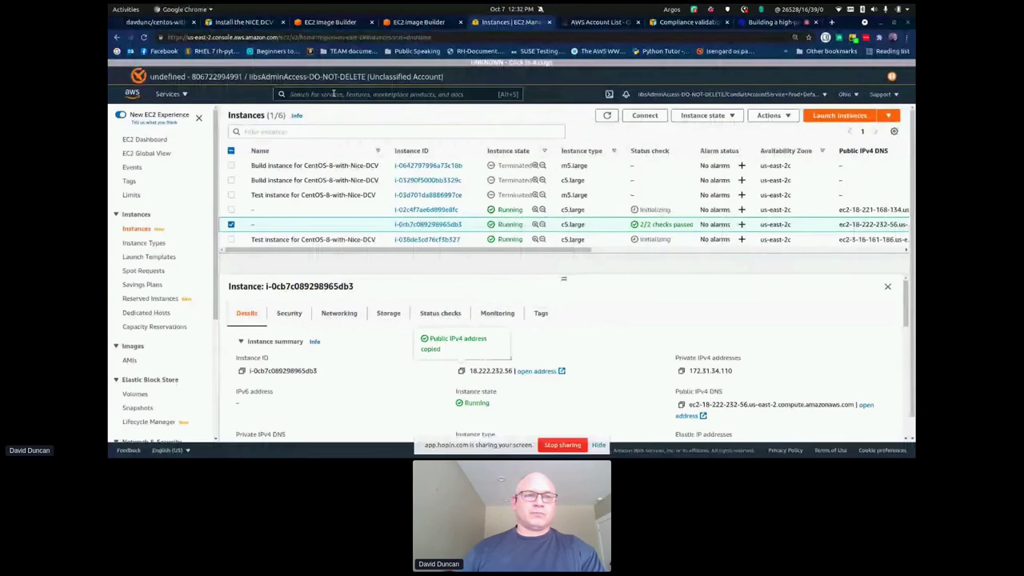
{"action": "left_click", "coordinate": [151, 23]}
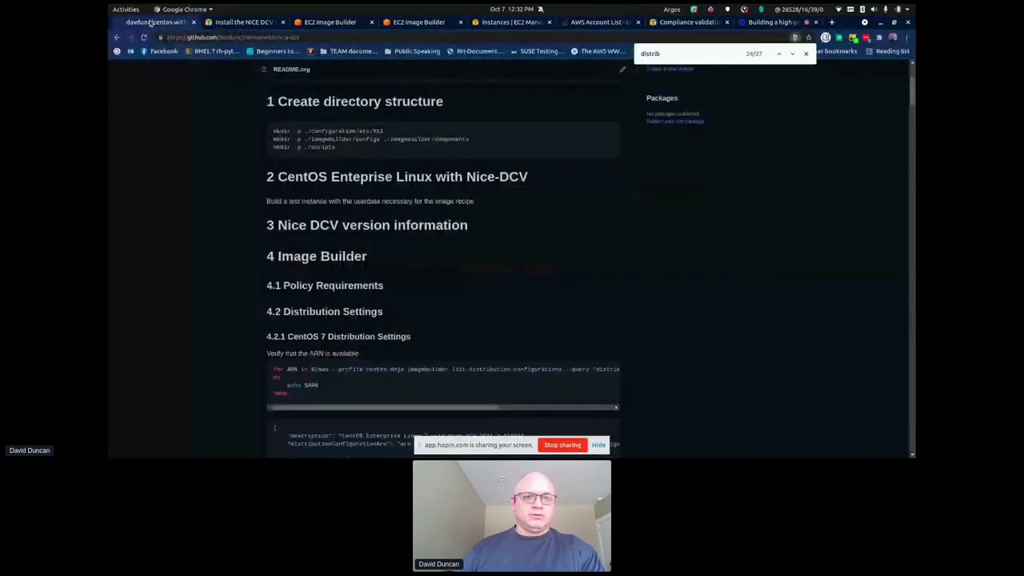
{"action": "left_click", "coordinate": [216, 22]}
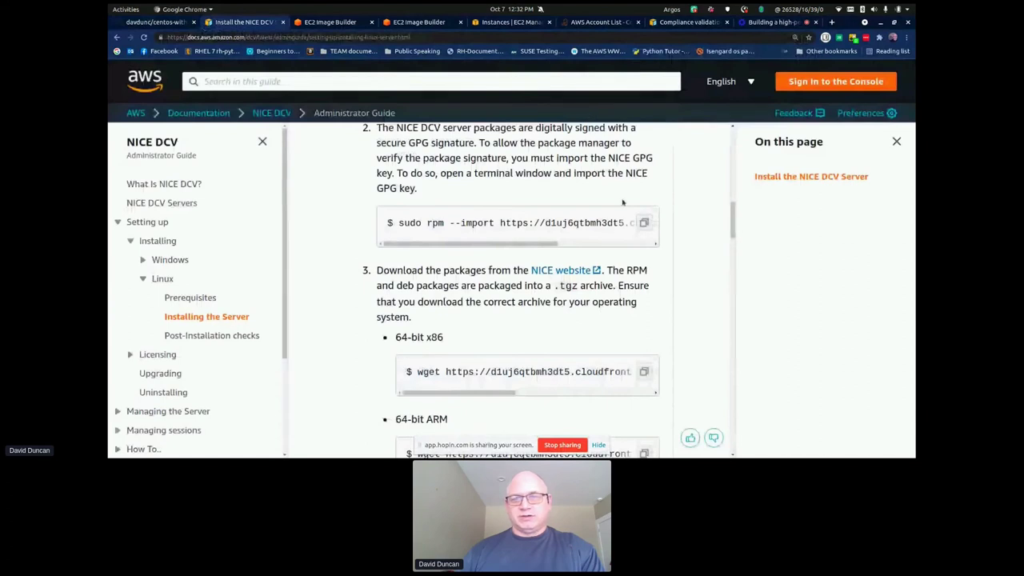
{"action": "scroll", "coordinate": [699, 220], "scroll_direction": "down", "scroll_amount": 3}
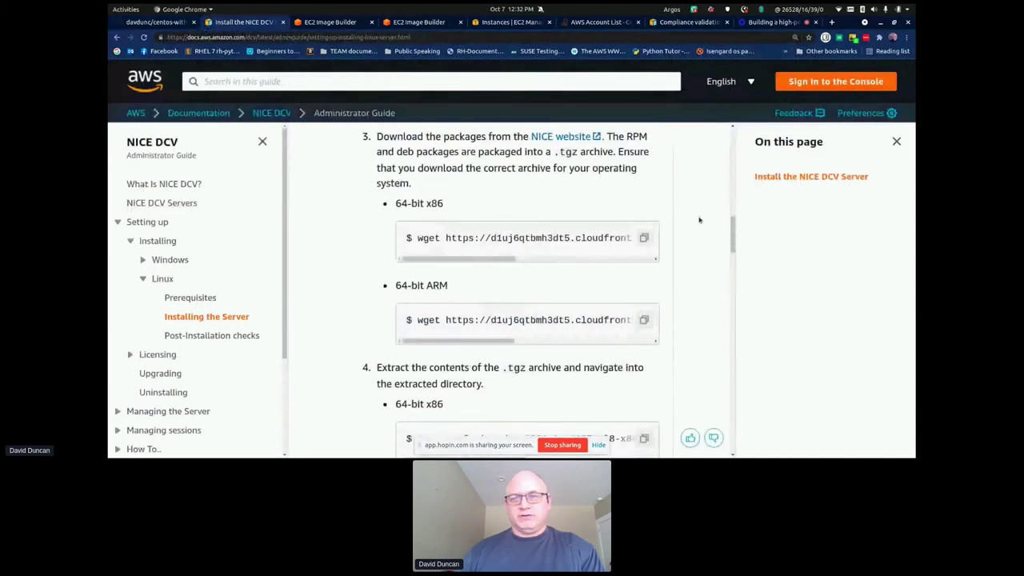
- Check the conference session page, switch to the full-screen slide presentation and advance to the "Questions?" slide
{"action": "left_click", "coordinate": [756, 23]}
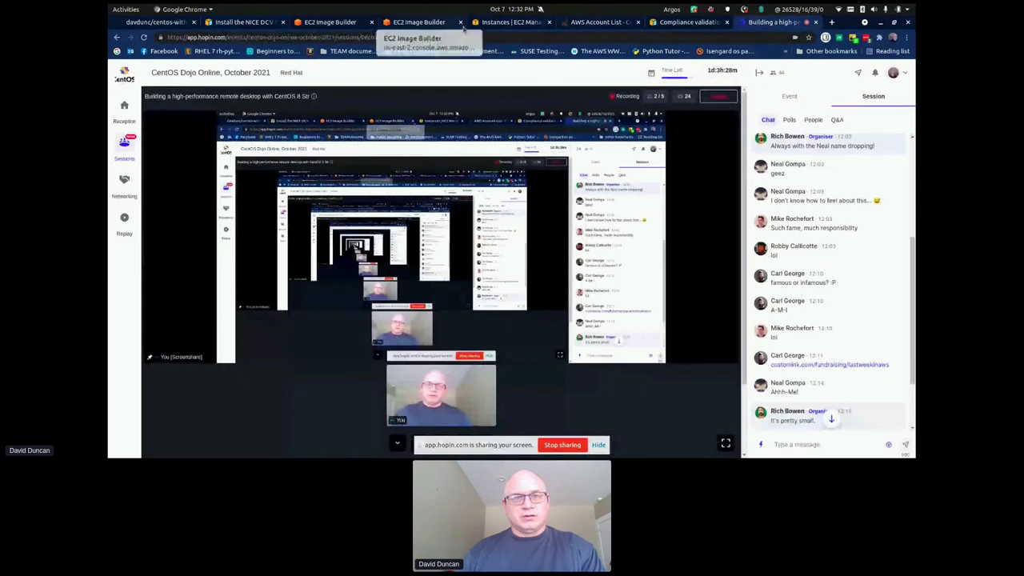
{"action": "key", "text": "alt+Tab"}
{"action": "key", "text": "alt+Tab"}
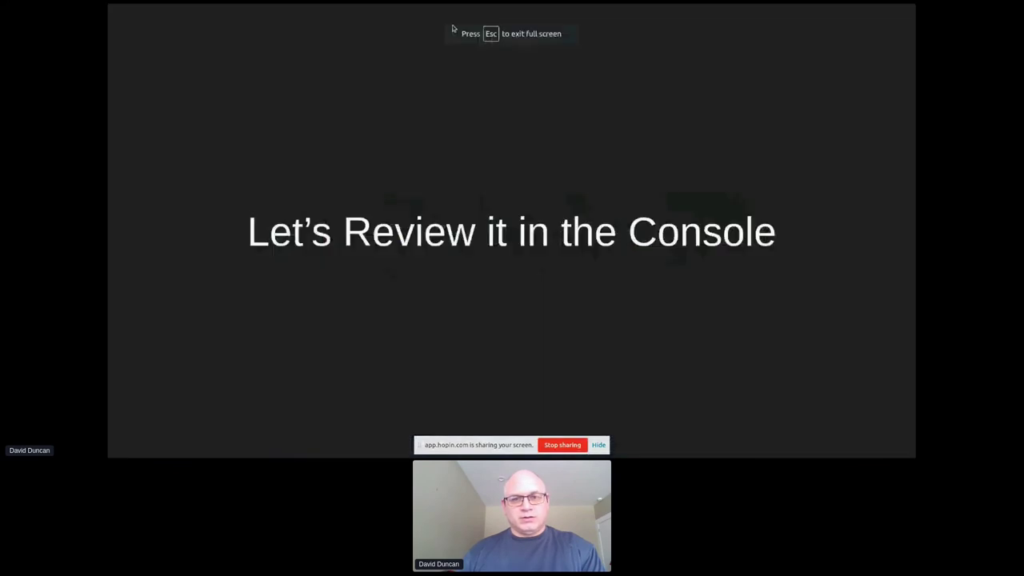
{"action": "key", "text": "Right"}
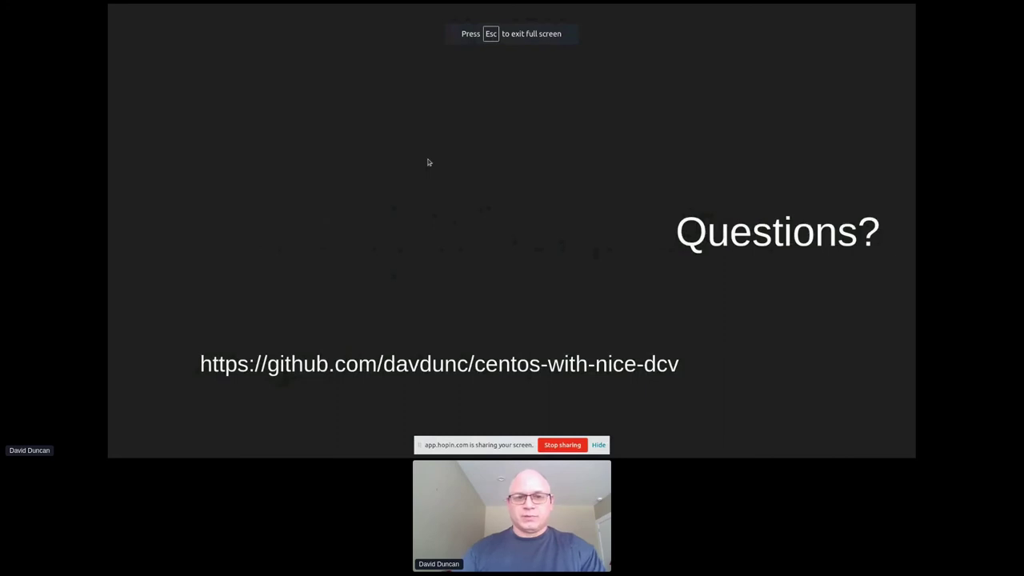